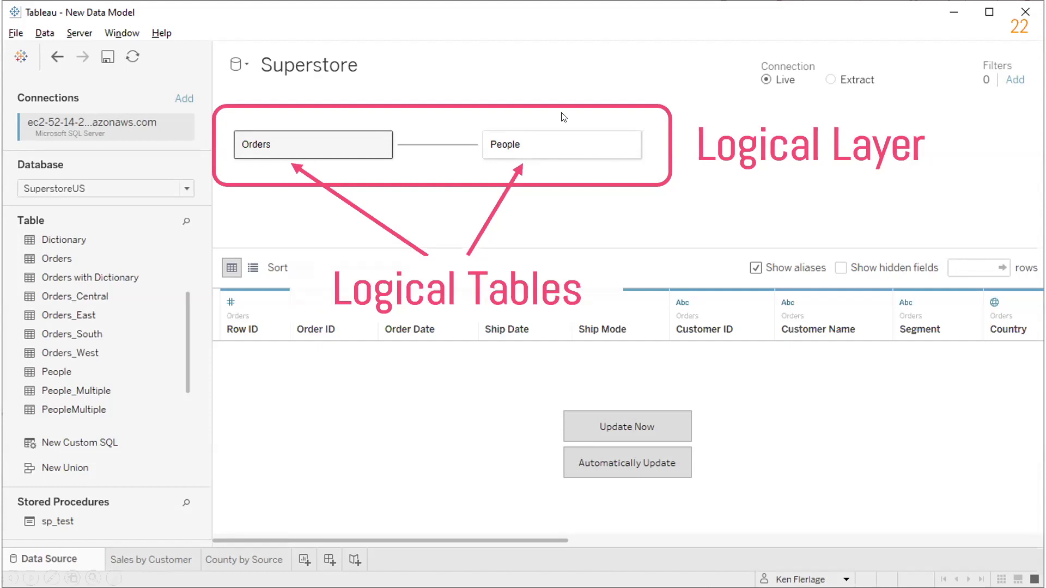
Open the Orders logical table in the Superstore data source to view the tables it is made of
double_click(295, 150)
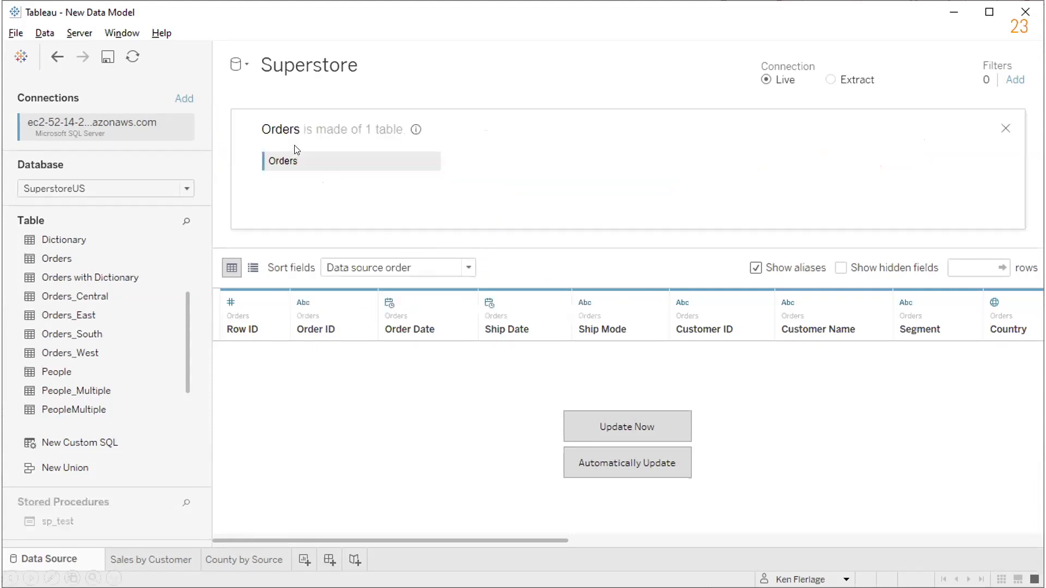
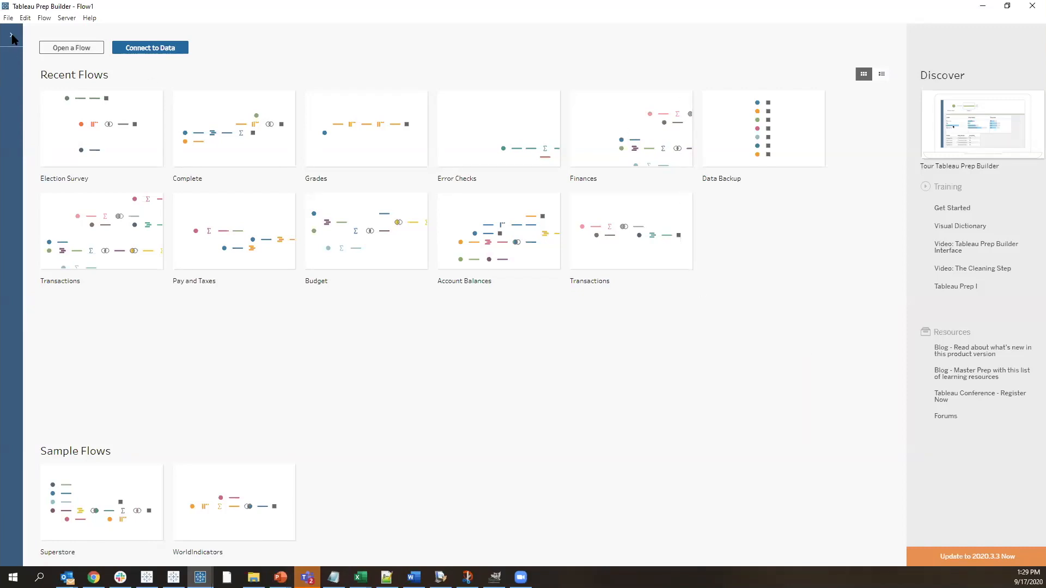
Expand the collapsed Connections area on the Tableau Prep Builder start page
left_click(11, 36)
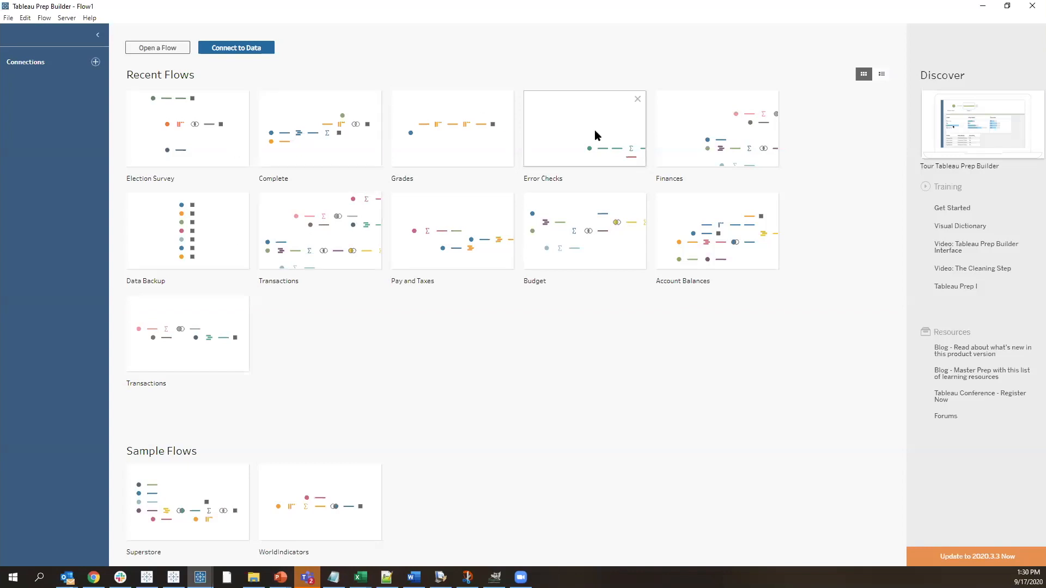
mouse_move(666, 122)
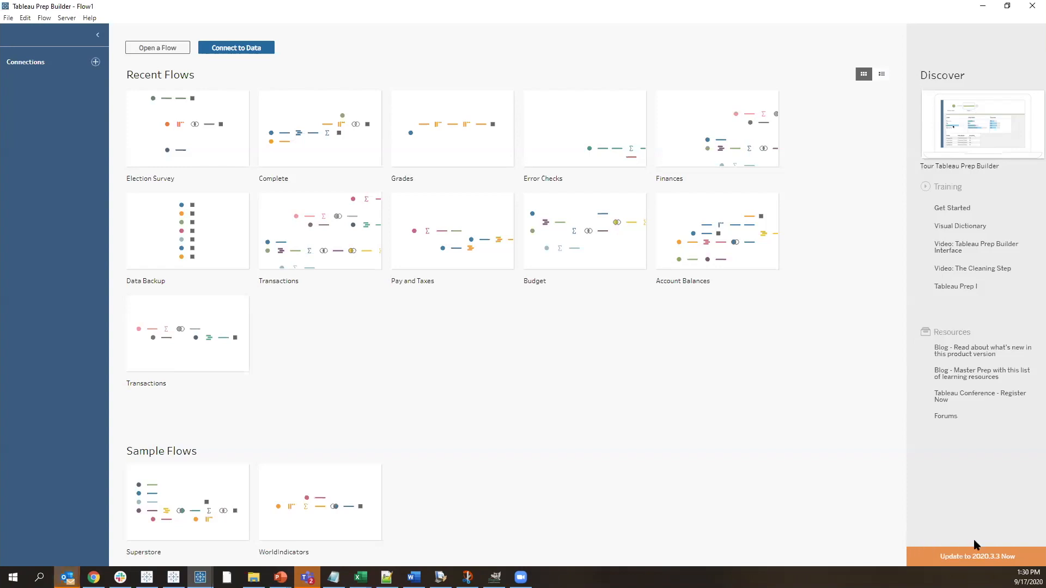
mouse_move(1015, 95)
Switch to File Explorer and open Employee Flights.xlsx from the 2020-09-17 Tableau Prep folder in Excel
left_click(243, 56)
key("alt+Tab")
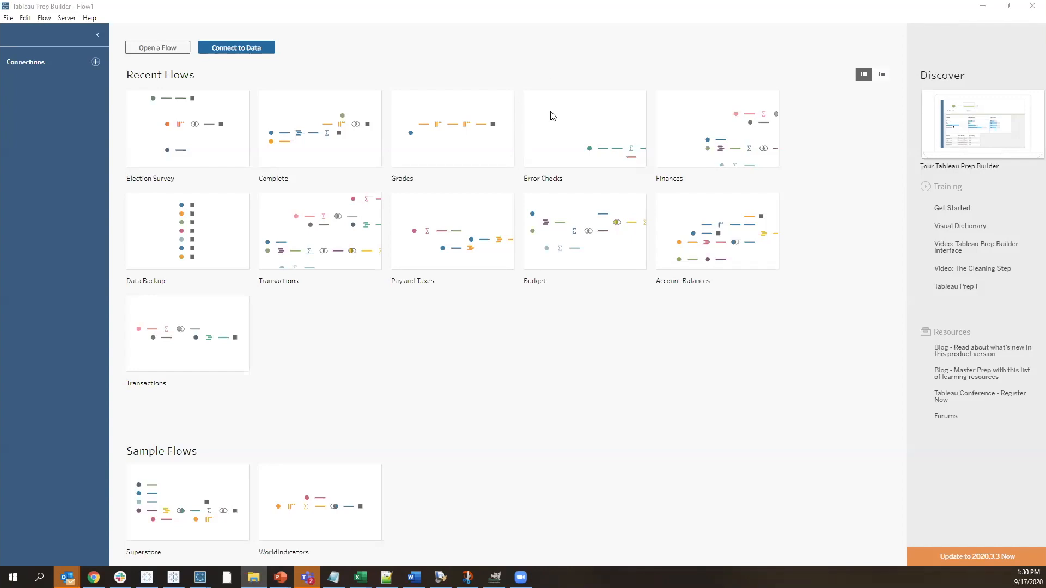
left_click_drag(1045, 80, 544, 80)
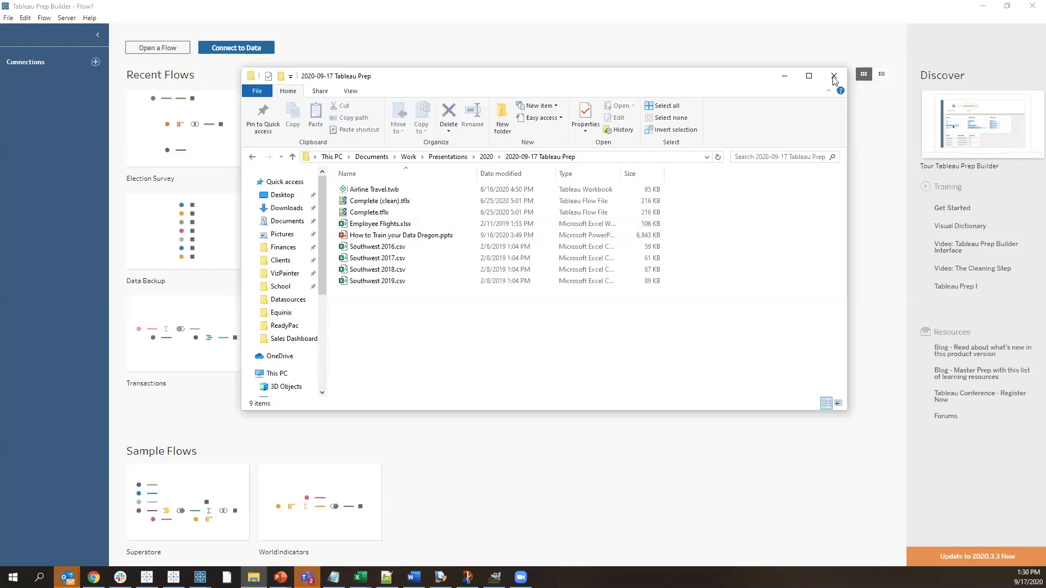
left_click(810, 76)
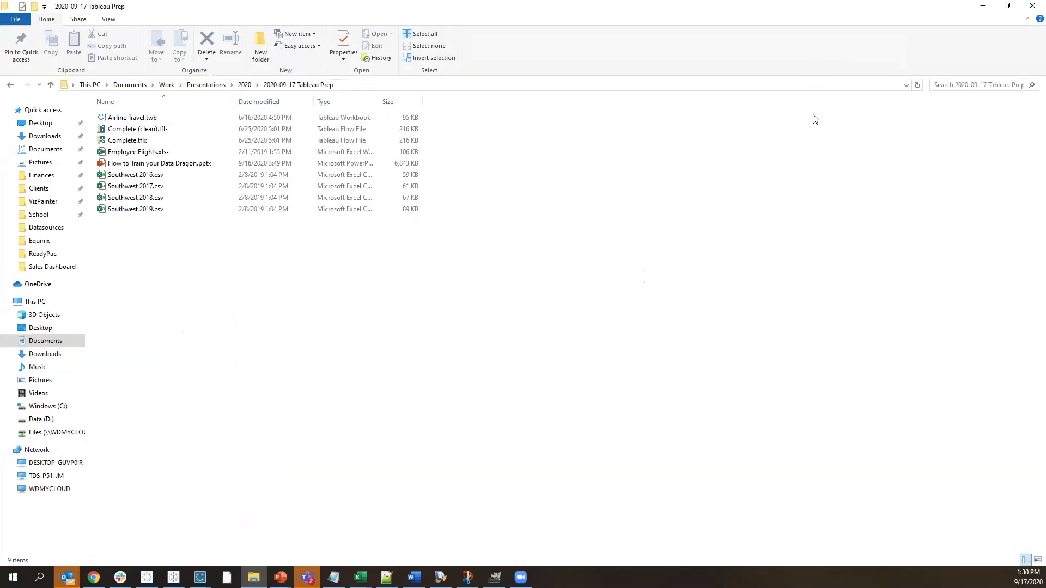
double_click(156, 153)
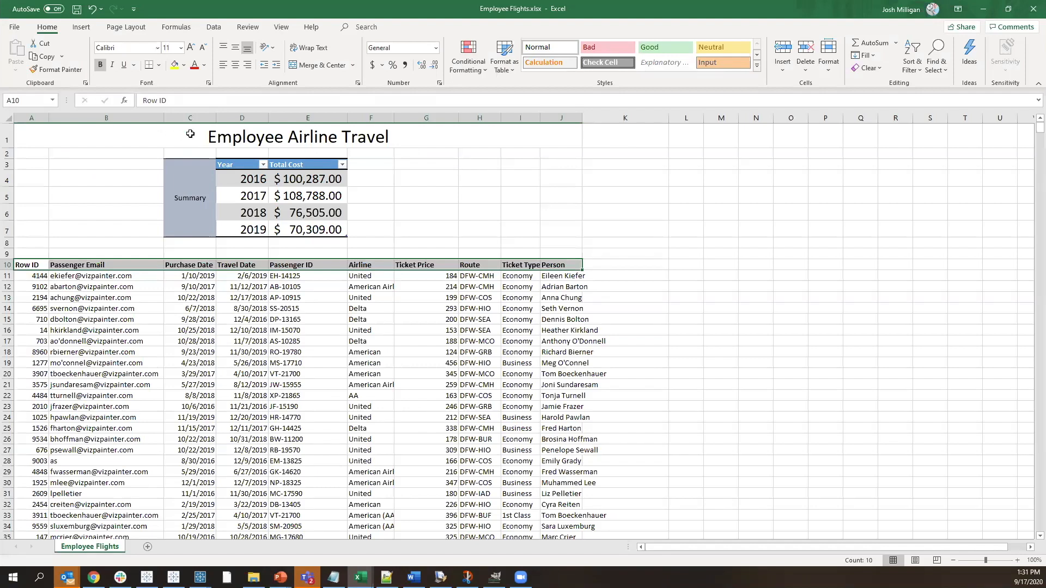
Examine the Employee Flights sheet's title, yearly cost summary and detail rows starting at row 10, and close the workbook
left_click(191, 134)
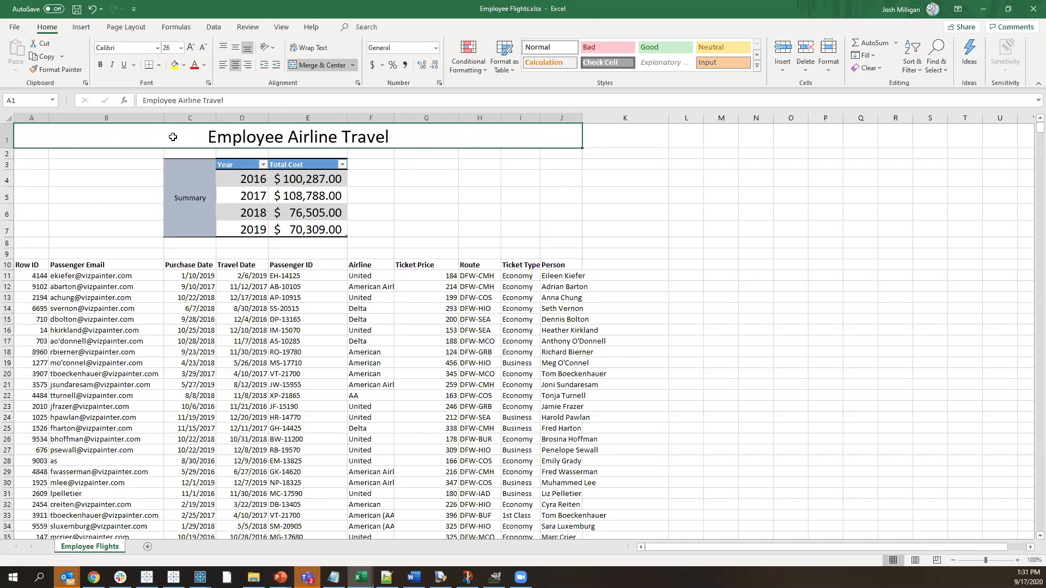
left_click_drag(181, 166, 325, 218)
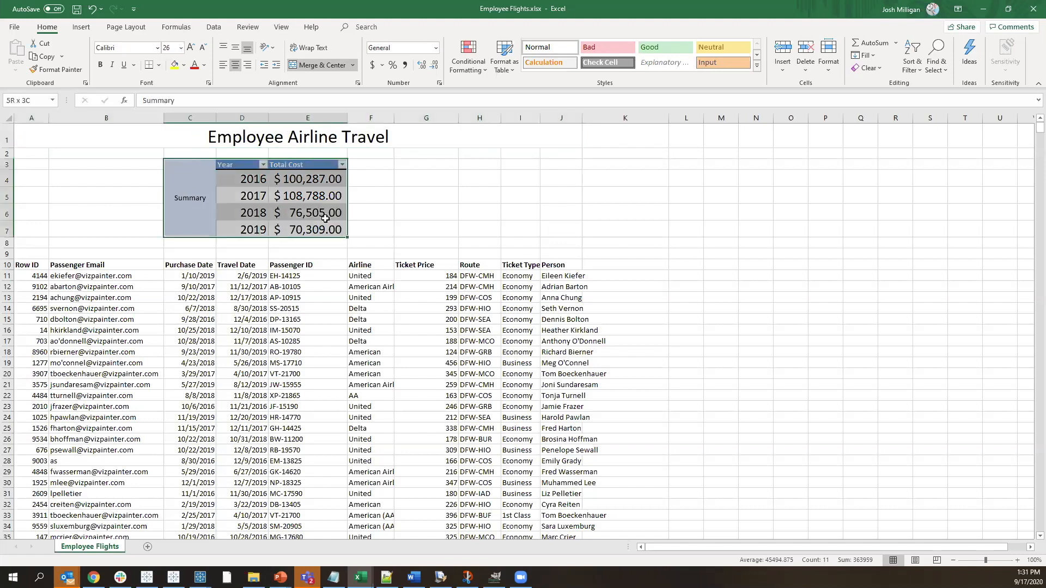
left_click_drag(25, 263, 554, 527)
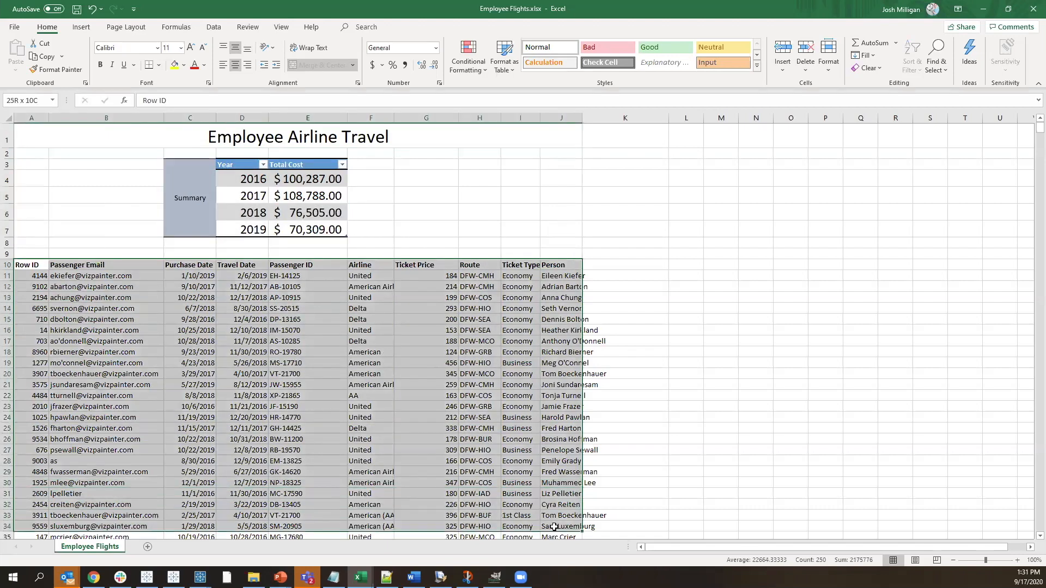
left_click(714, 469)
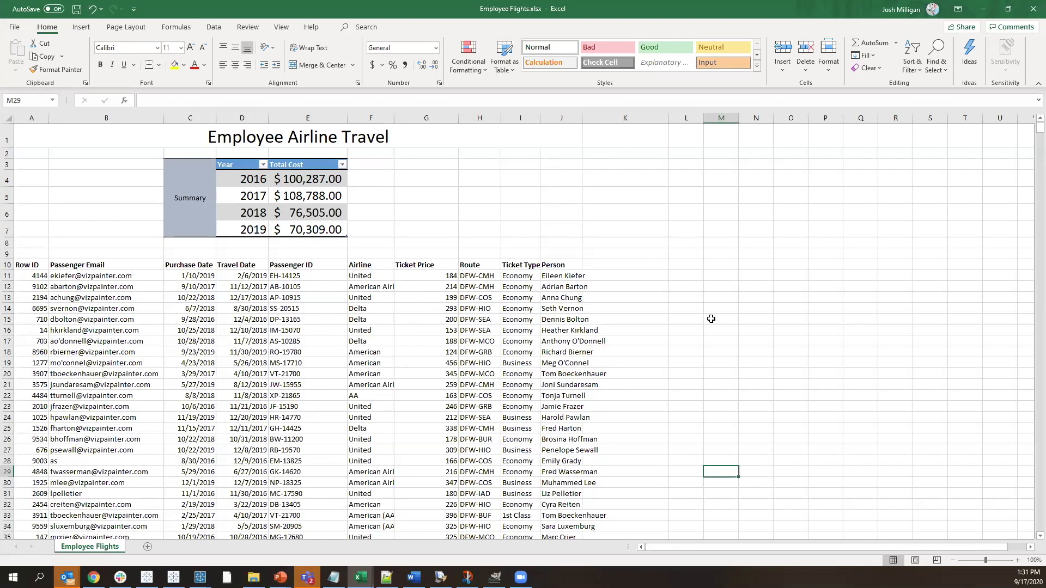
left_click(1034, 14)
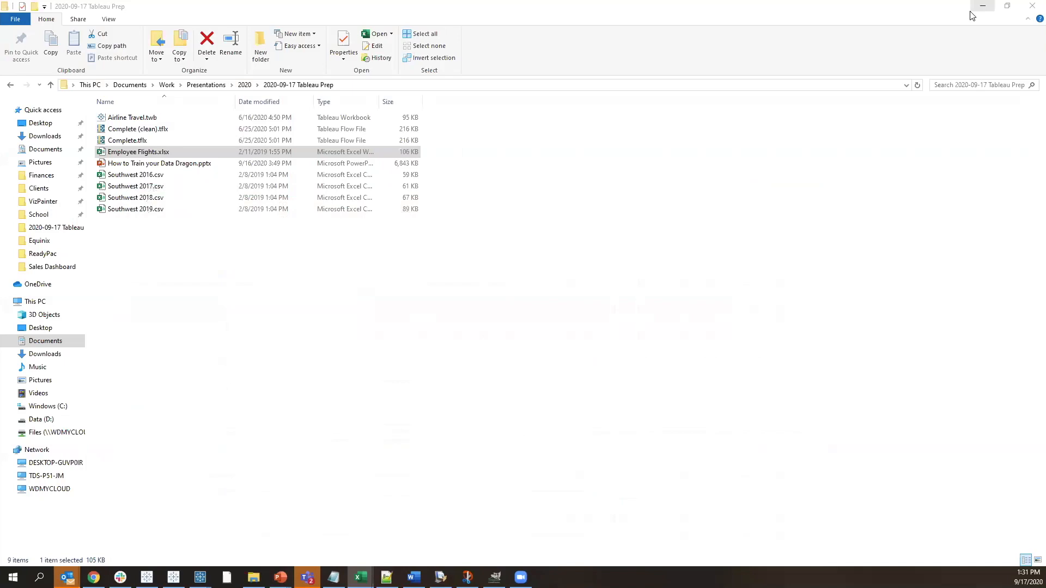
Connect Tableau Prep Builder to Employee Flights.xlsx from File Explorer and add the Employee Flights table to the flow
left_click_drag(717, 21, 819, 83)
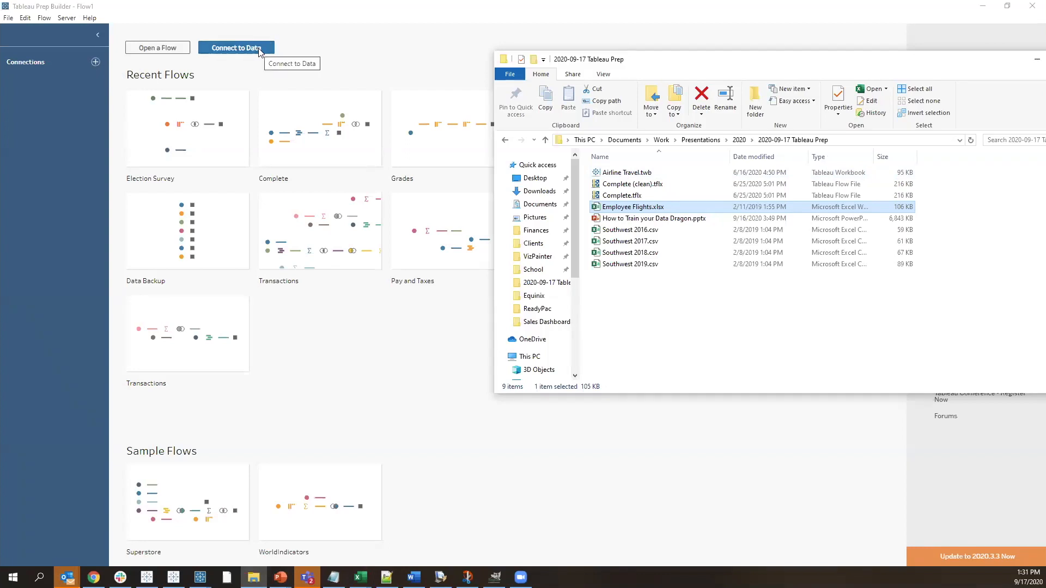
left_click_drag(647, 211, 317, 378)
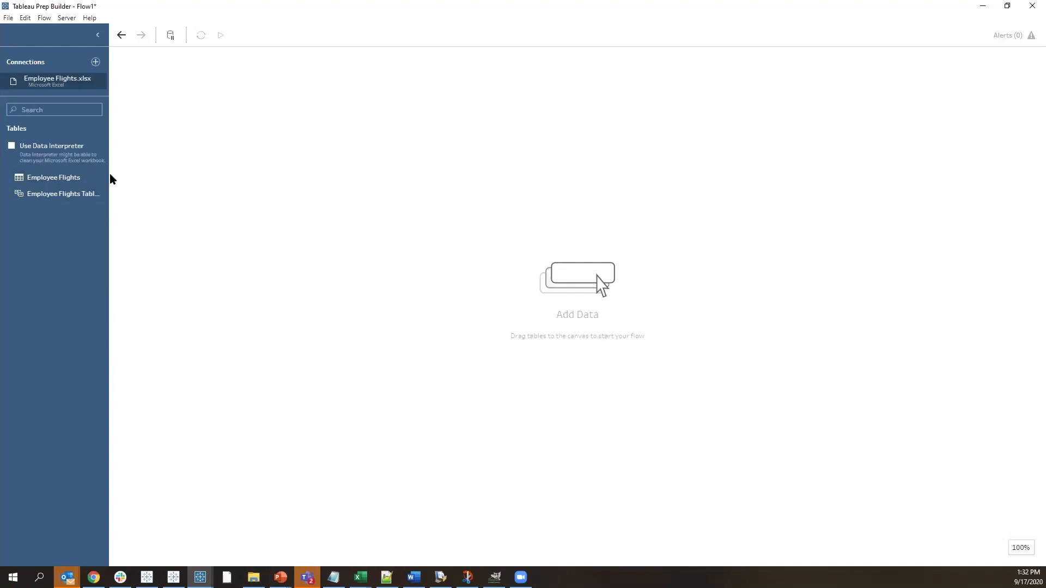
left_click_drag(110, 176, 143, 178)
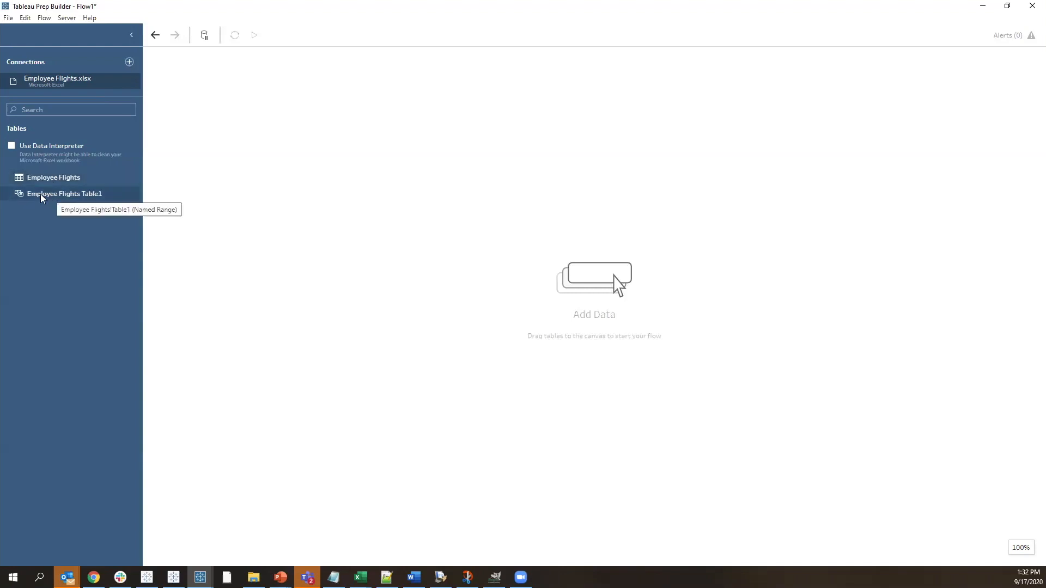
left_click_drag(32, 178, 297, 193)
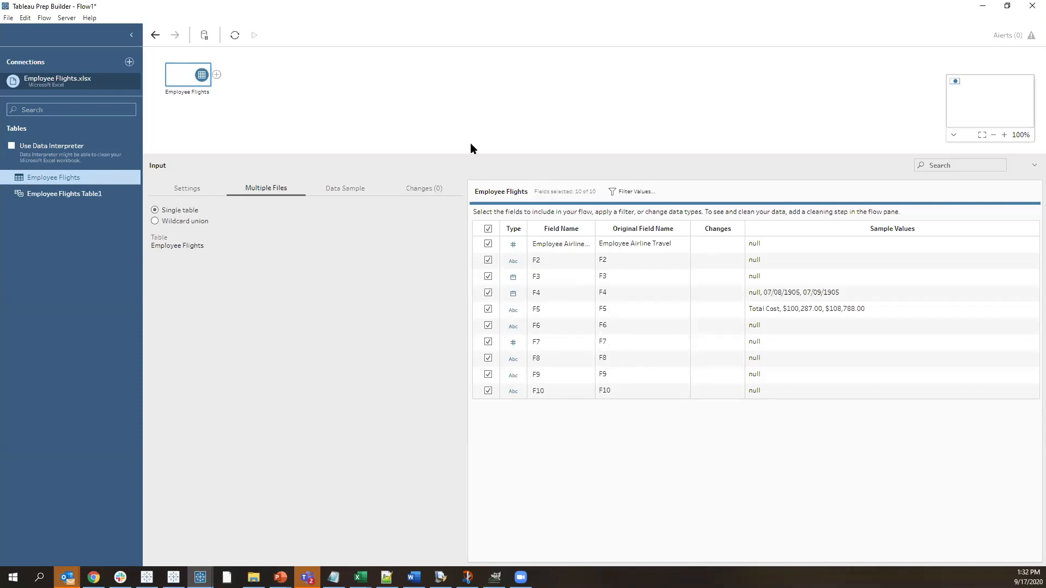
Clean the Employee Flights input with Data Interpreter and add a Clean Step after it
left_click(11, 146)
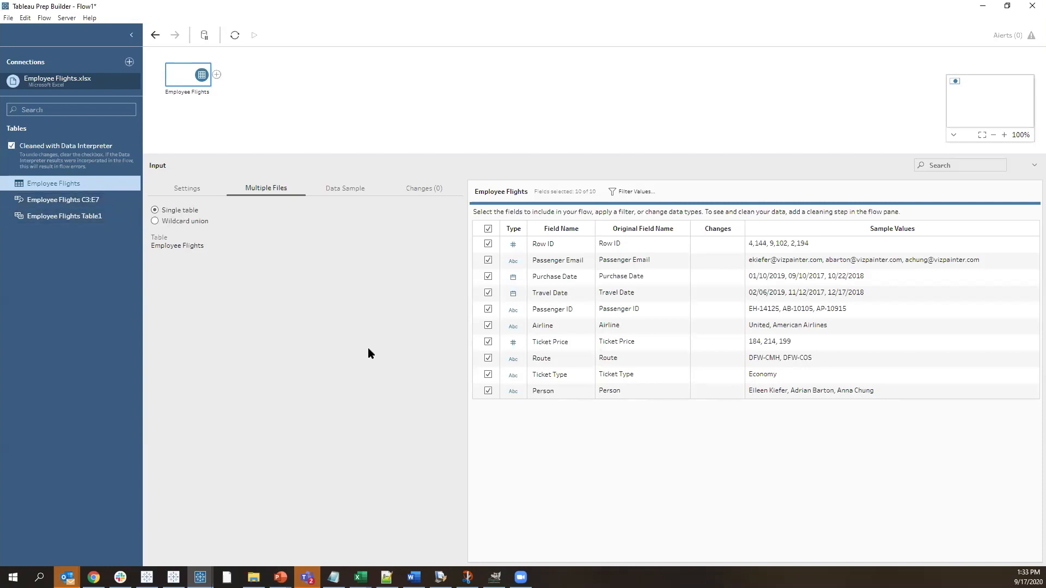
left_click(217, 75)
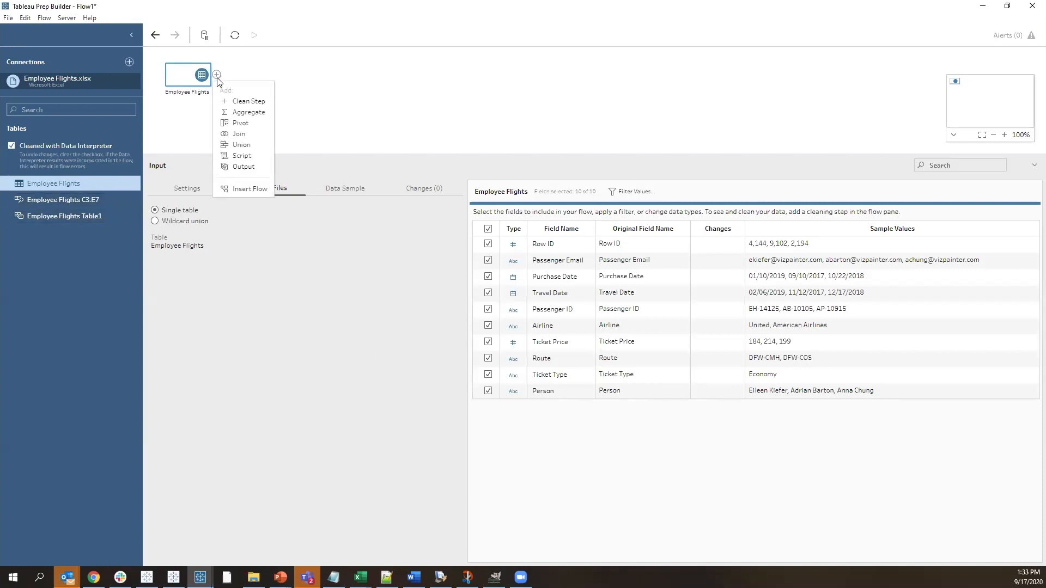
left_click(240, 104)
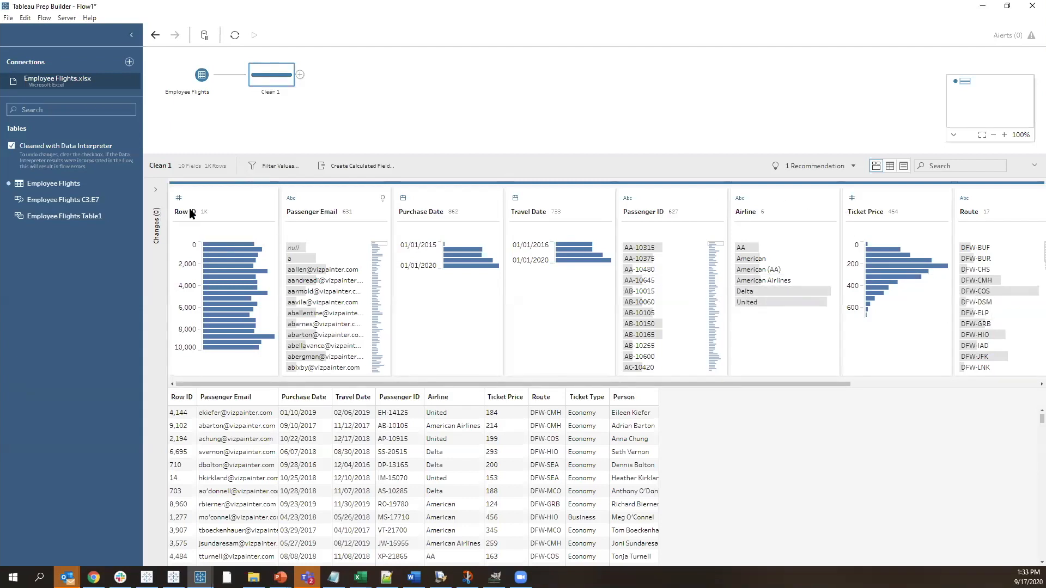
Set the Row ID field's view state to Detail and browse its individual values
left_click(217, 191)
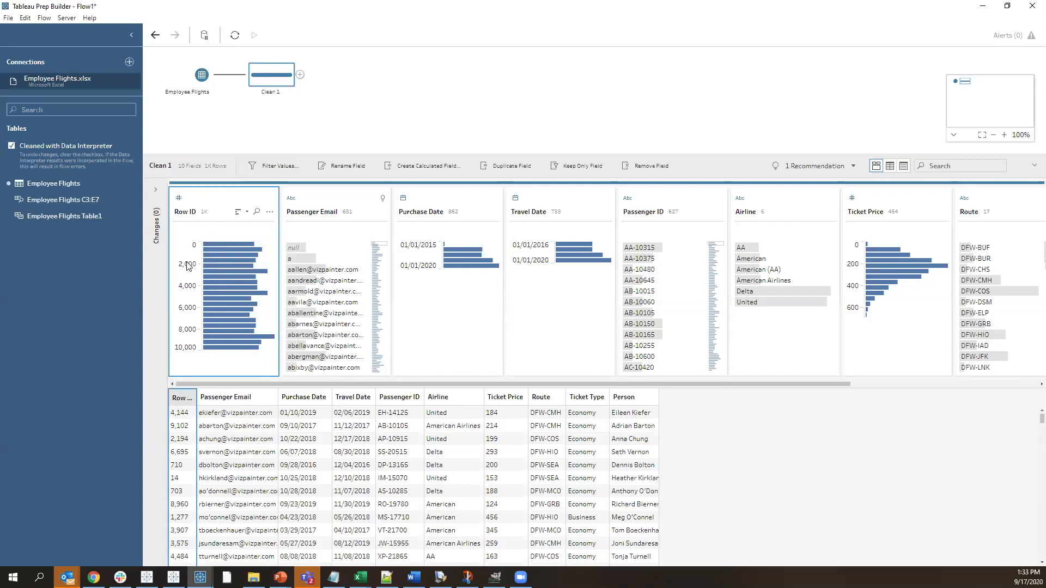
right_click(210, 202)
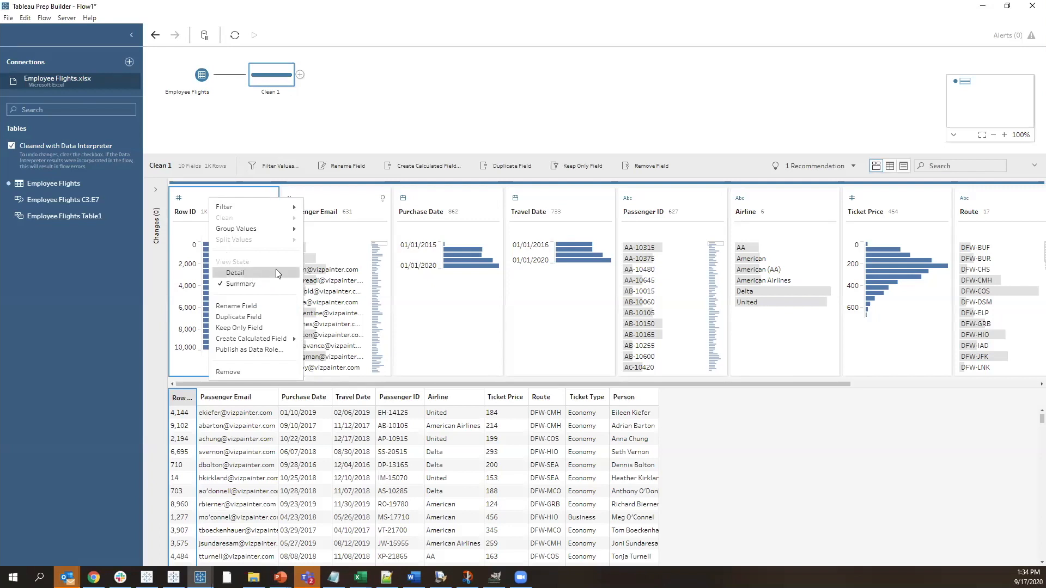
left_click(241, 276)
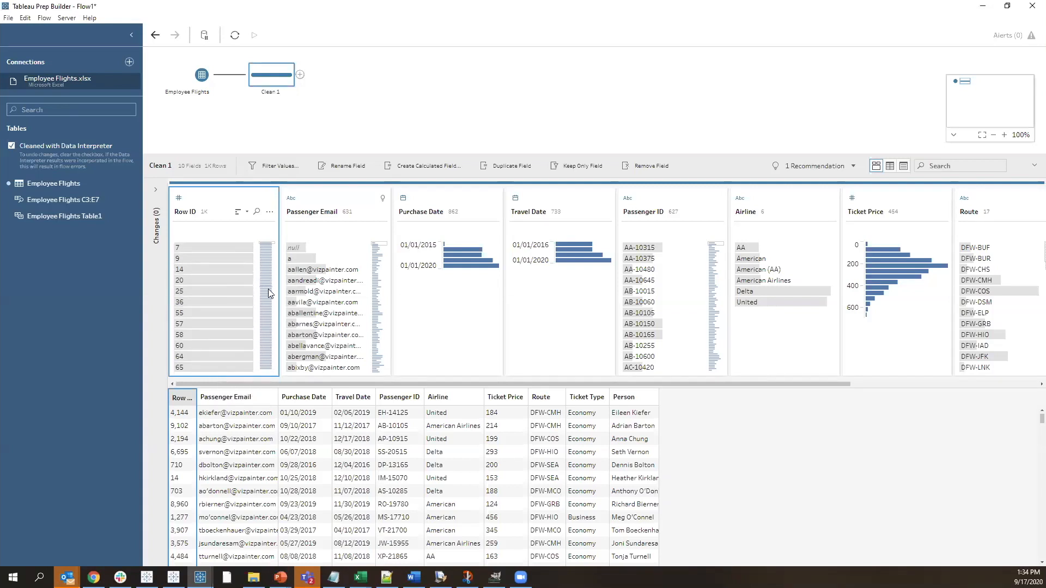
left_click(268, 347)
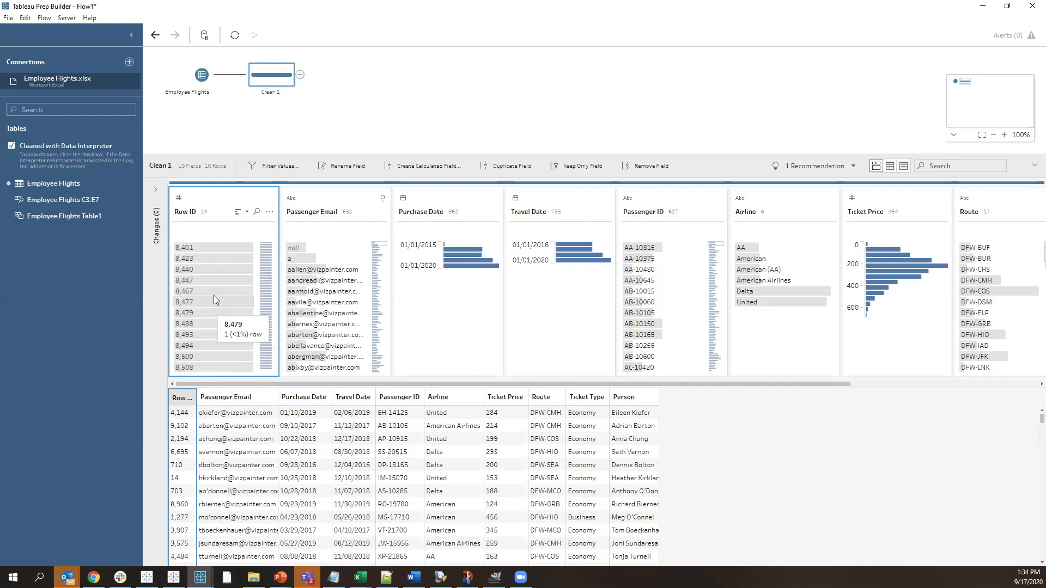
scroll(219, 283, "up", 3)
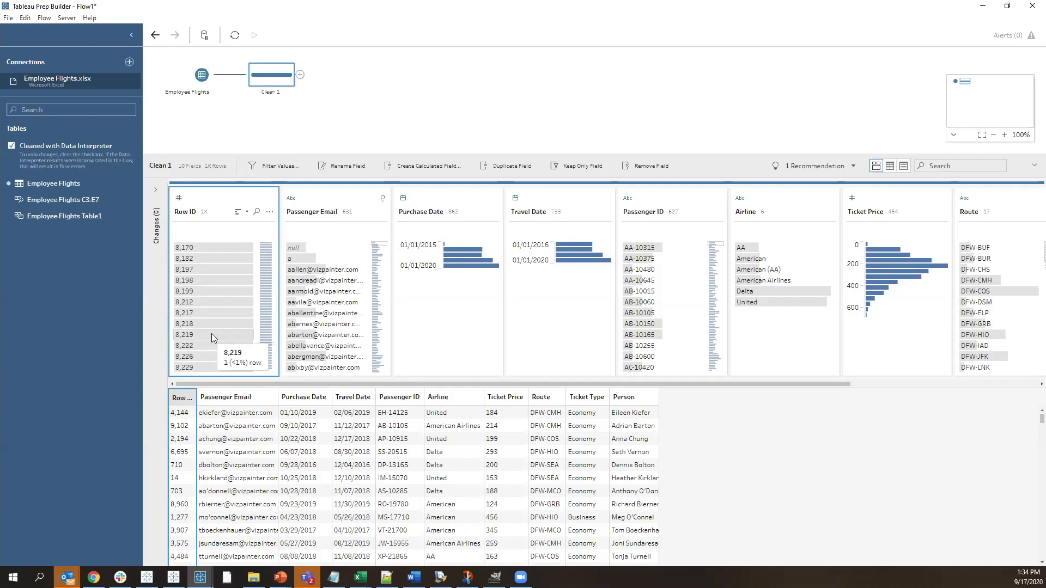
Apply the recommended Email data role to Passenger Email and replace its invalid values with null
left_click(382, 199)
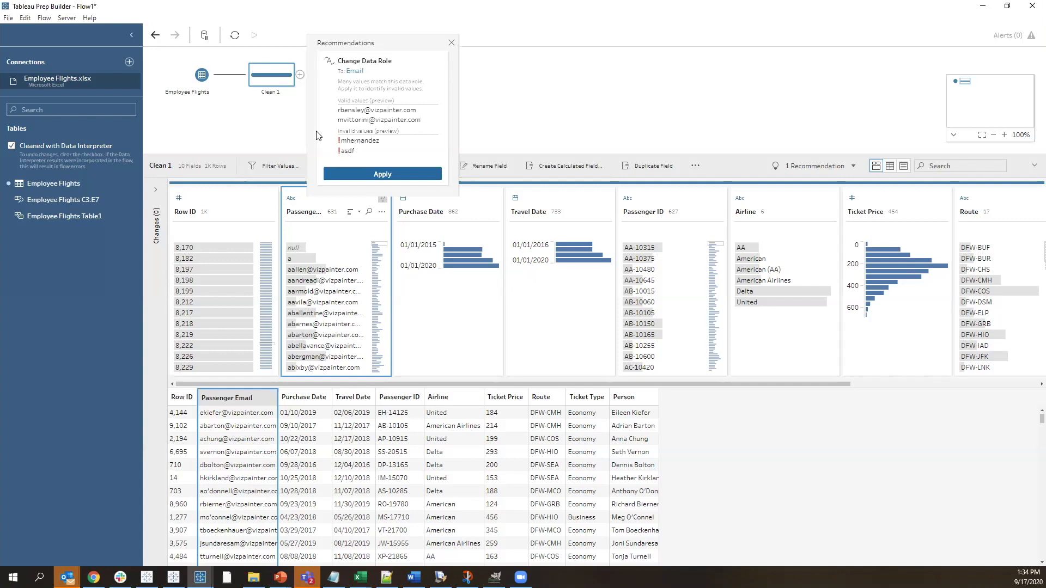
left_click(383, 175)
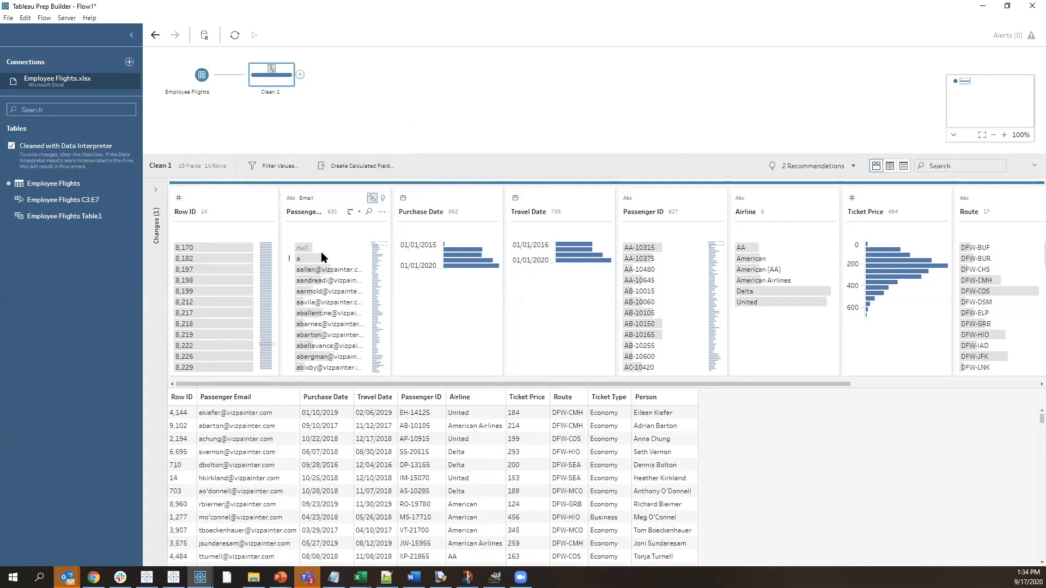
mouse_move(290, 264)
scroll(305, 272, "down", 3)
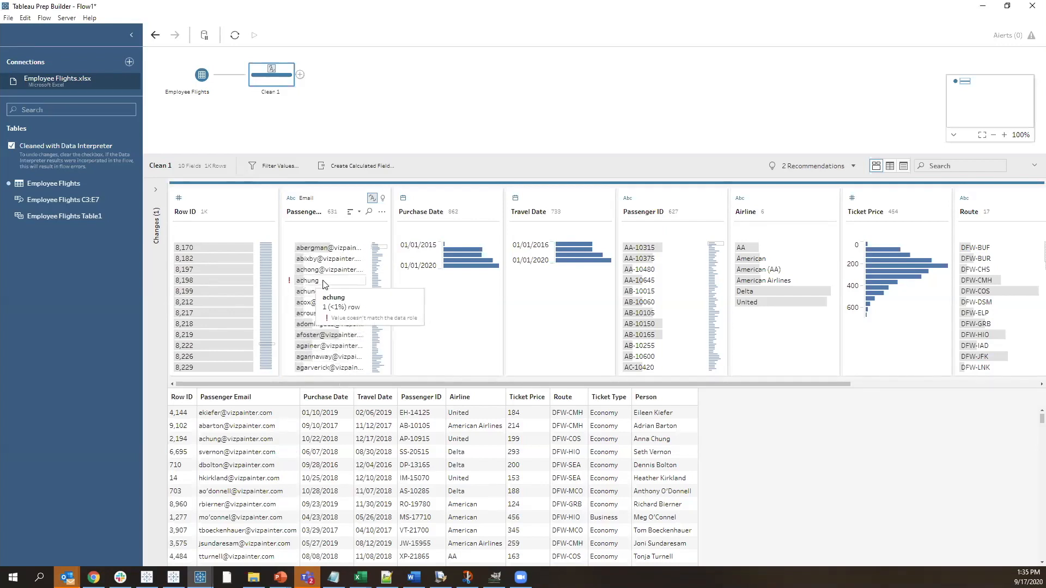
left_click(383, 199)
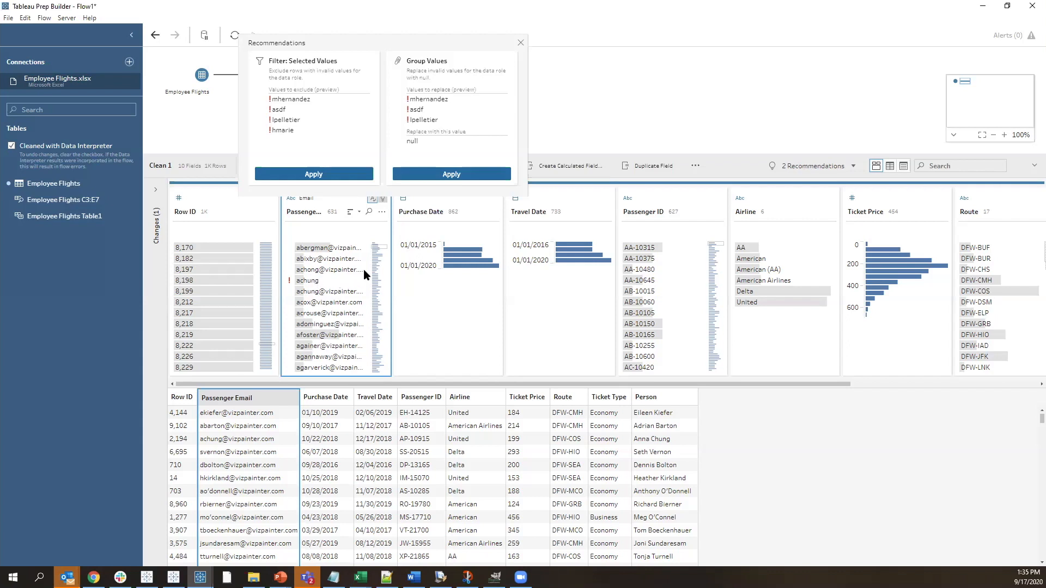
left_click(440, 175)
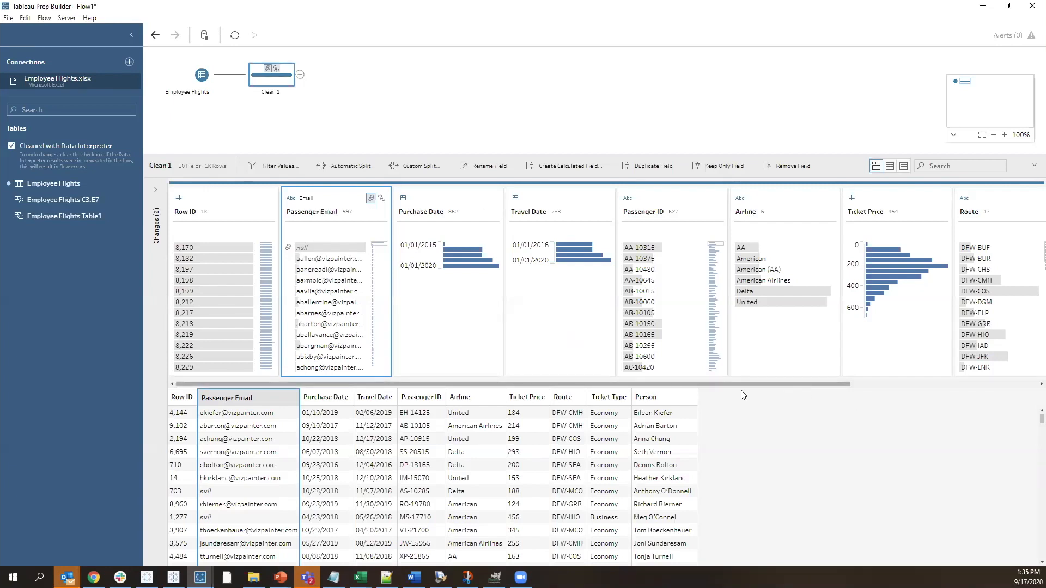
Group the Airline field's values by Pronunciation
left_click_drag(660, 382, 894, 374)
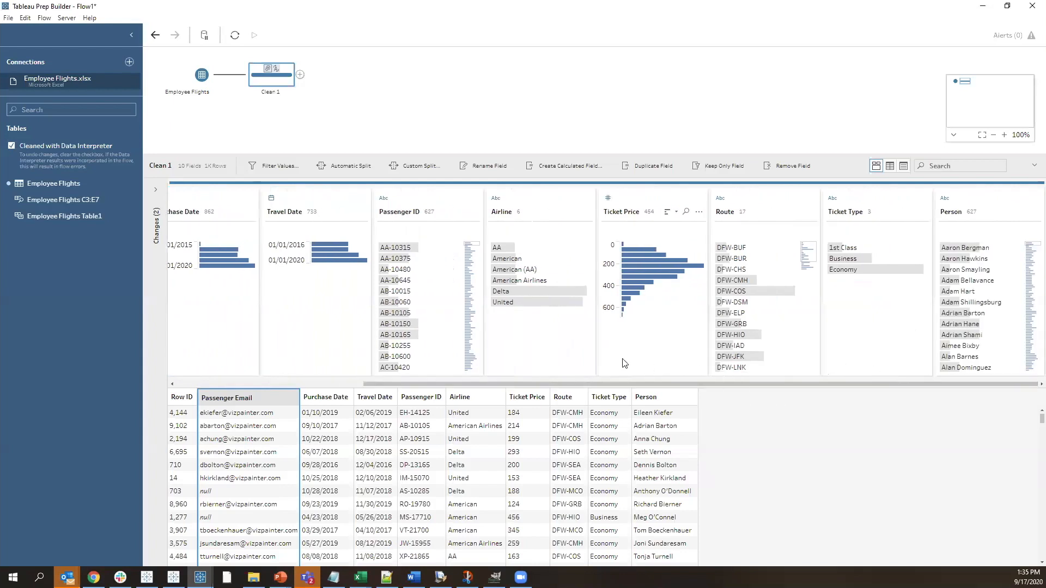
left_click(547, 350)
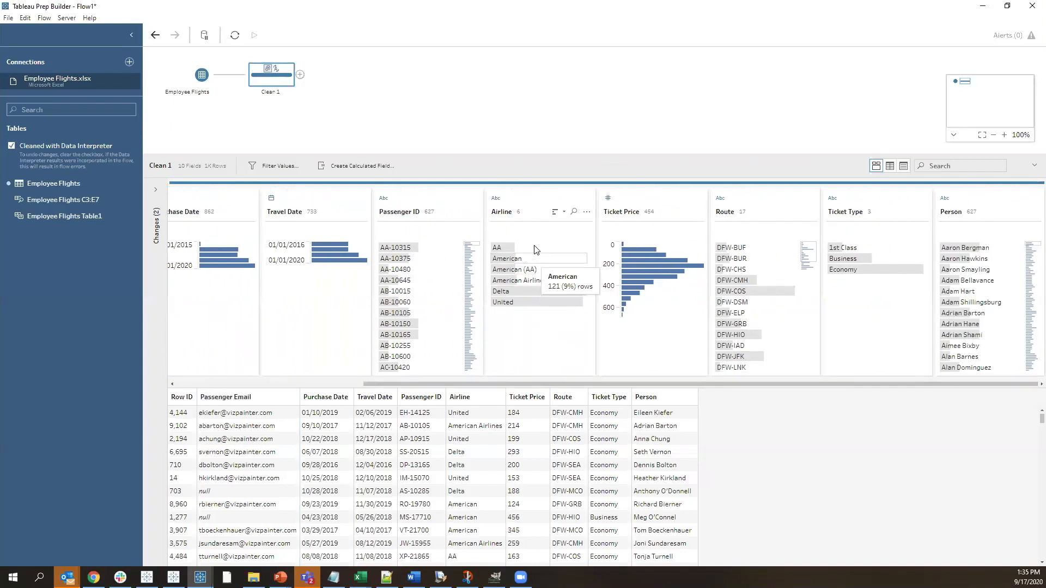
mouse_move(508, 307)
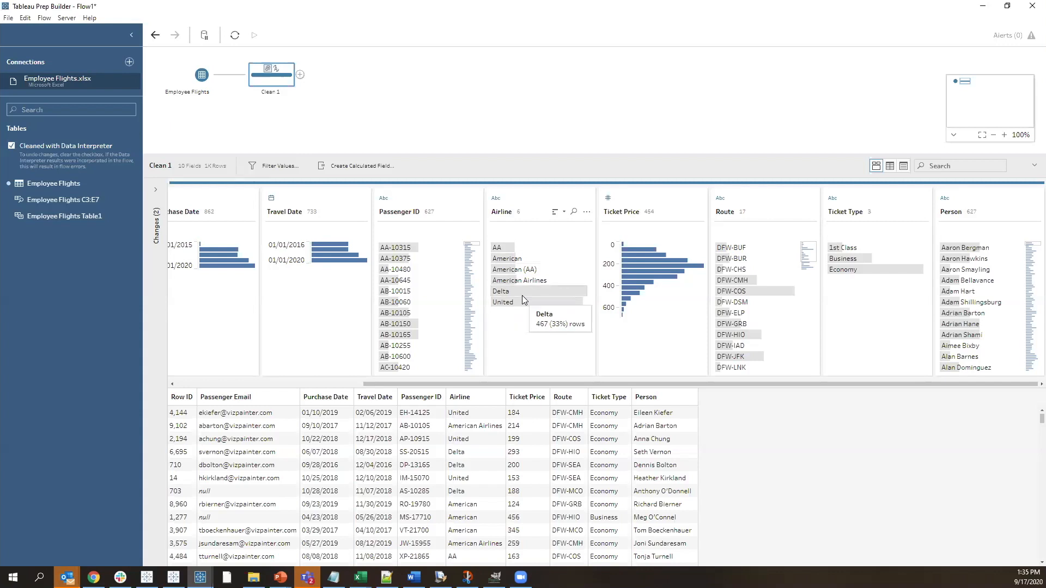
mouse_move(533, 284)
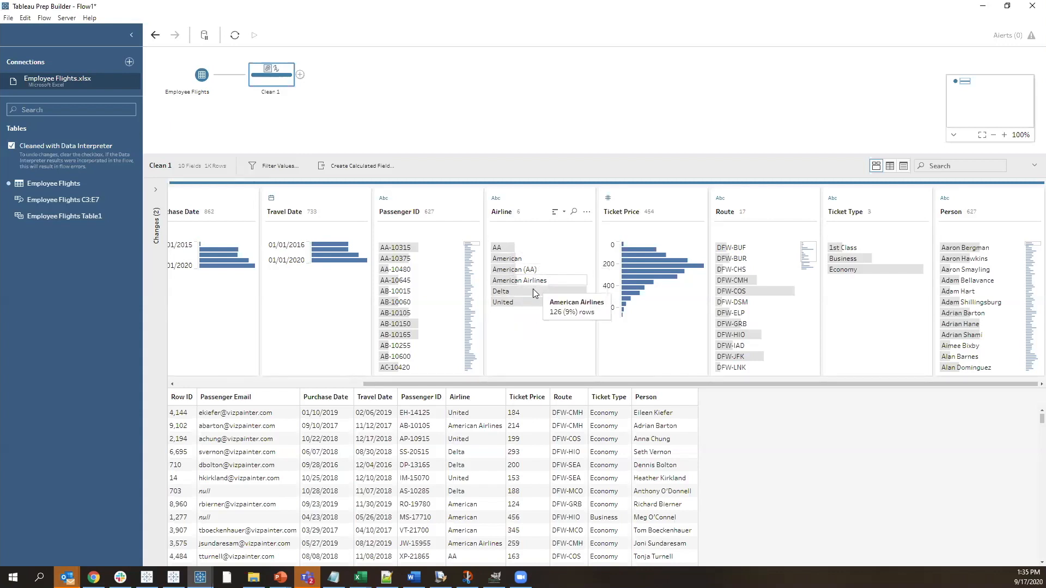
left_click(539, 197)
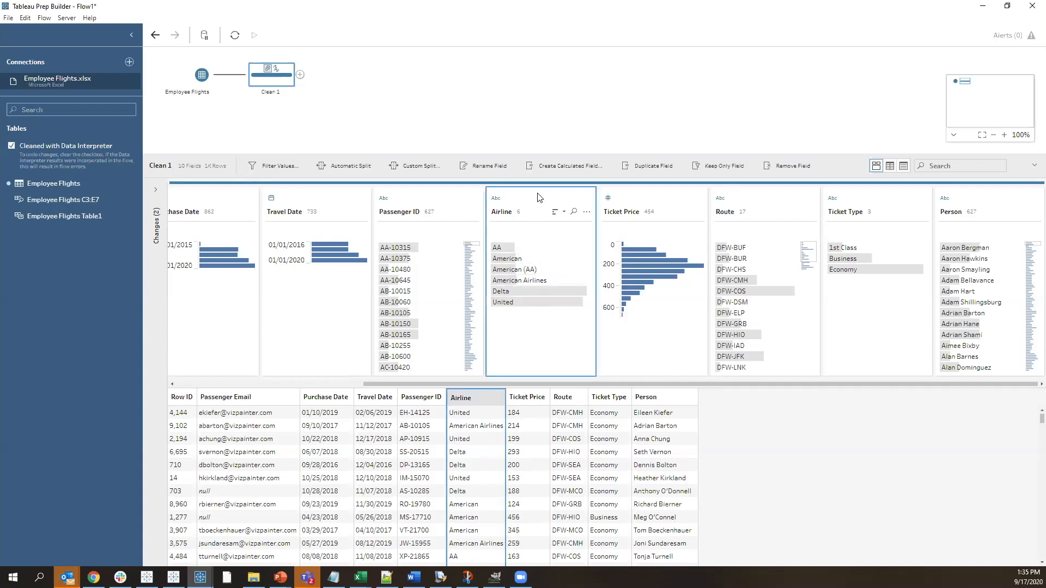
right_click(539, 197)
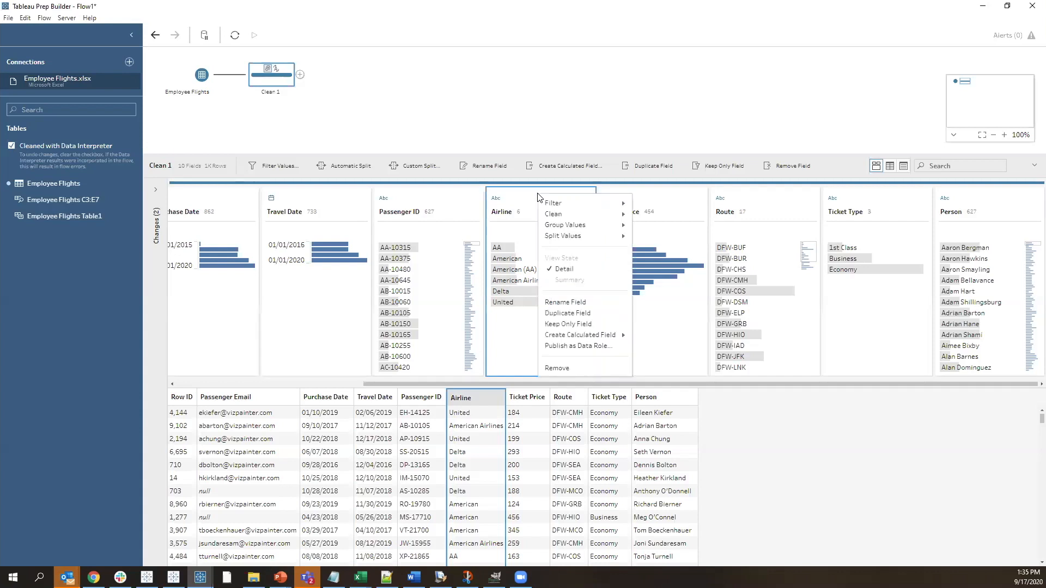
mouse_move(581, 226)
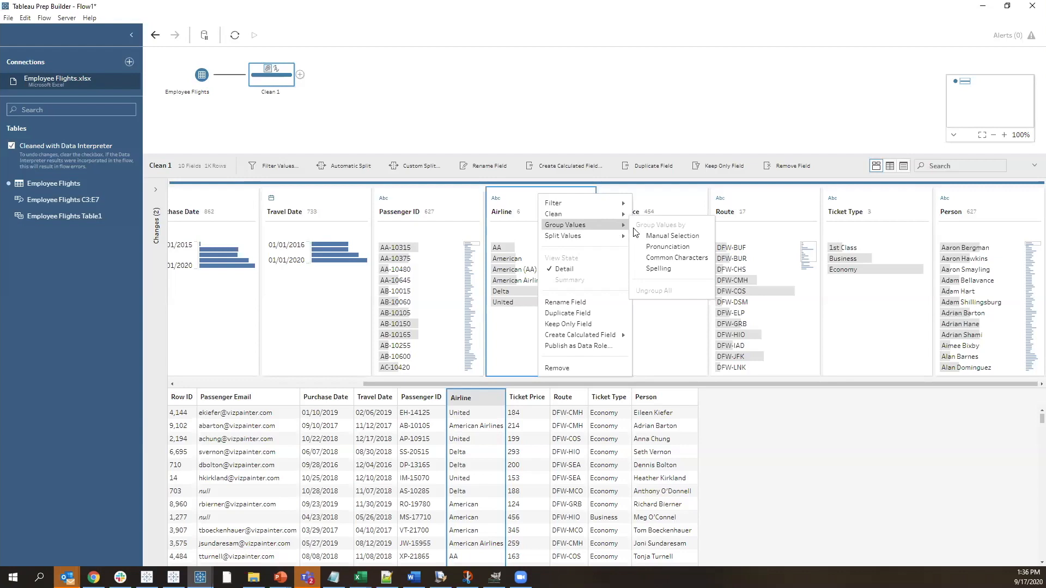
left_click(662, 248)
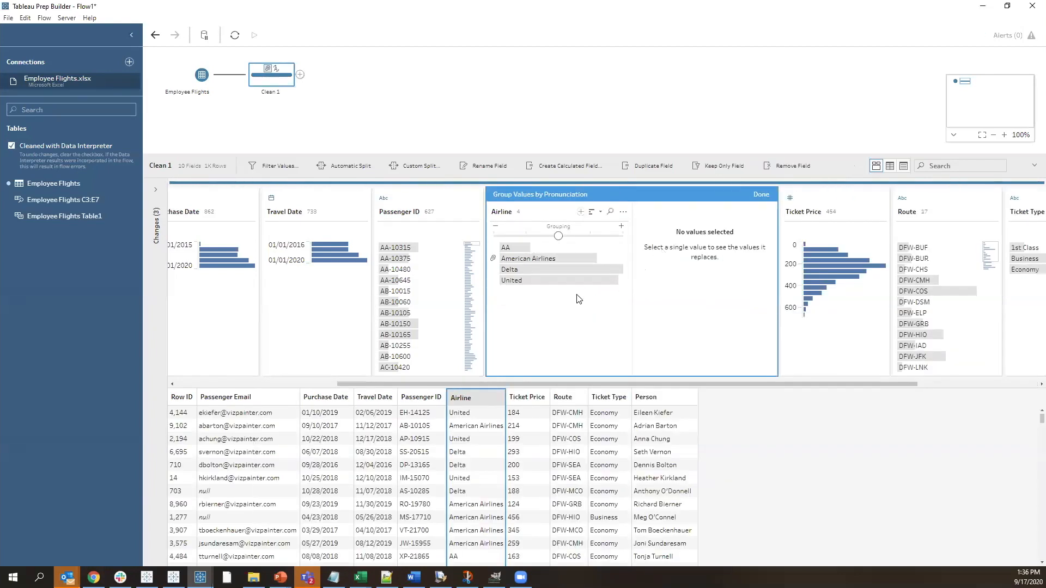
Add AA to the American Airlines group in the Airline field and finish the grouping
left_click(529, 259)
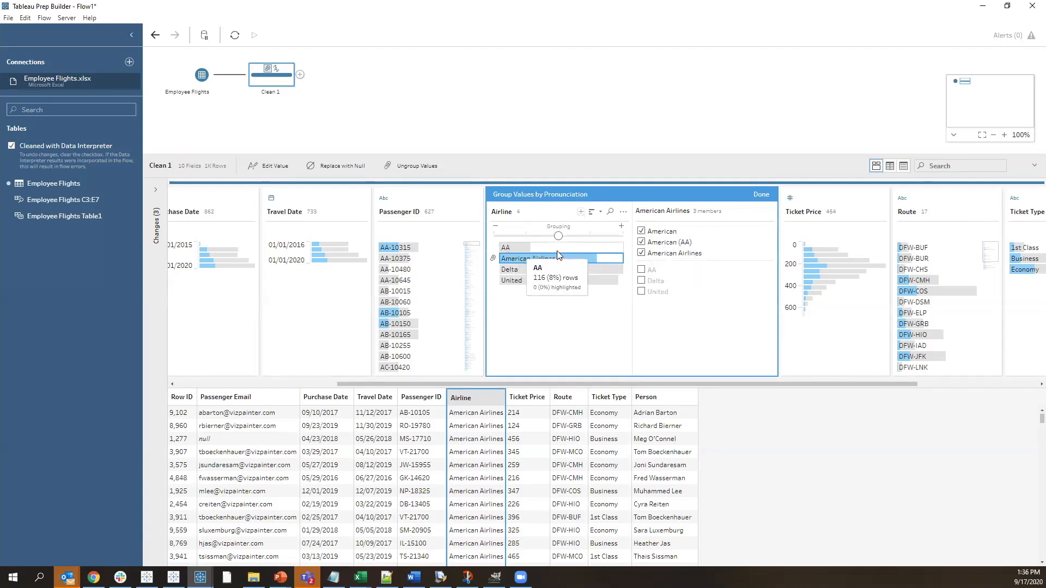
left_click(641, 270)
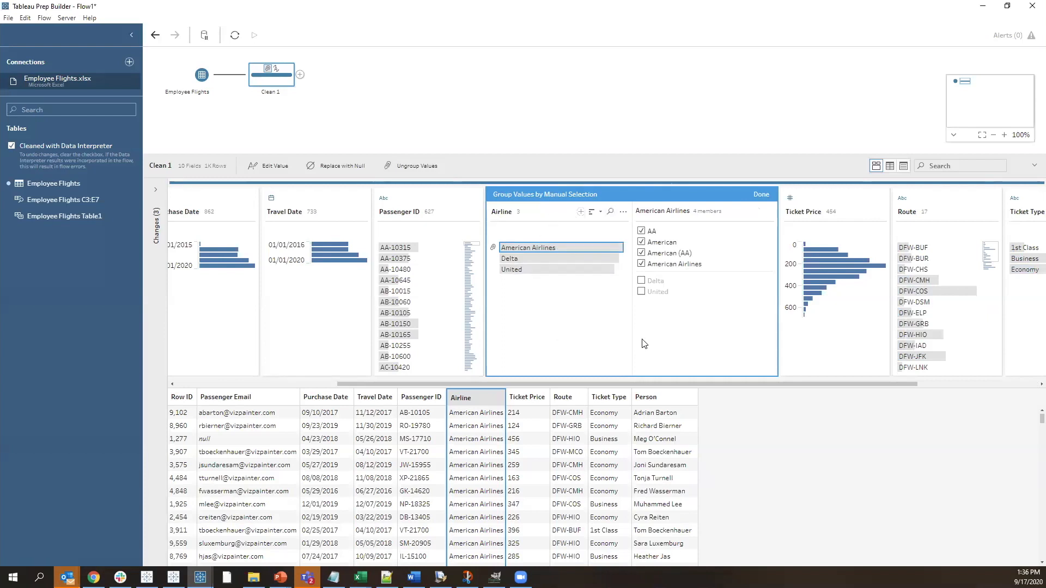
left_click(761, 195)
Highlight American Airlines, Delta and United in turn to examine how each airline's rows spread across the other fields, then clear the highlight
left_click(539, 247)
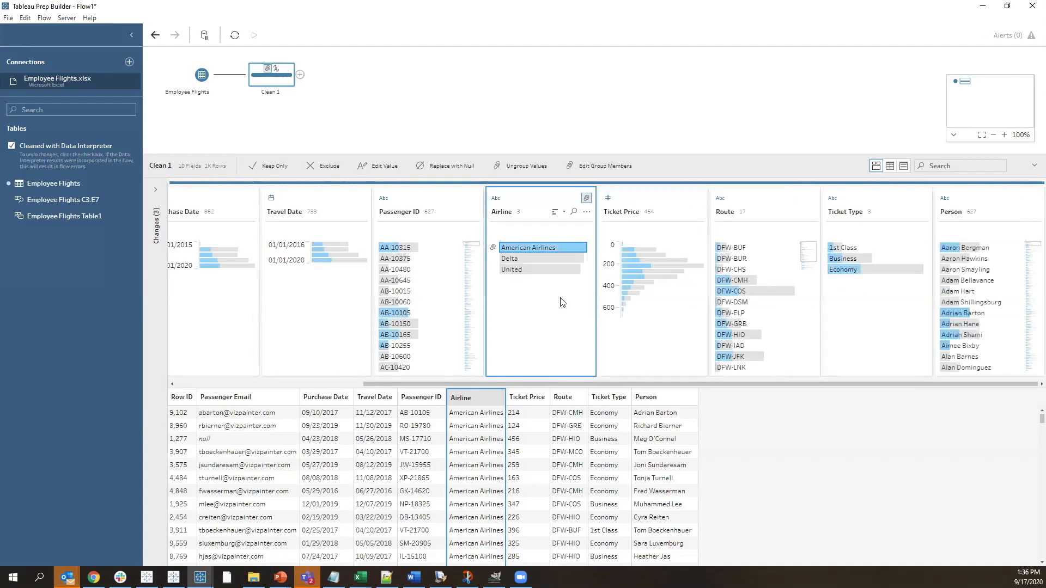
mouse_move(526, 251)
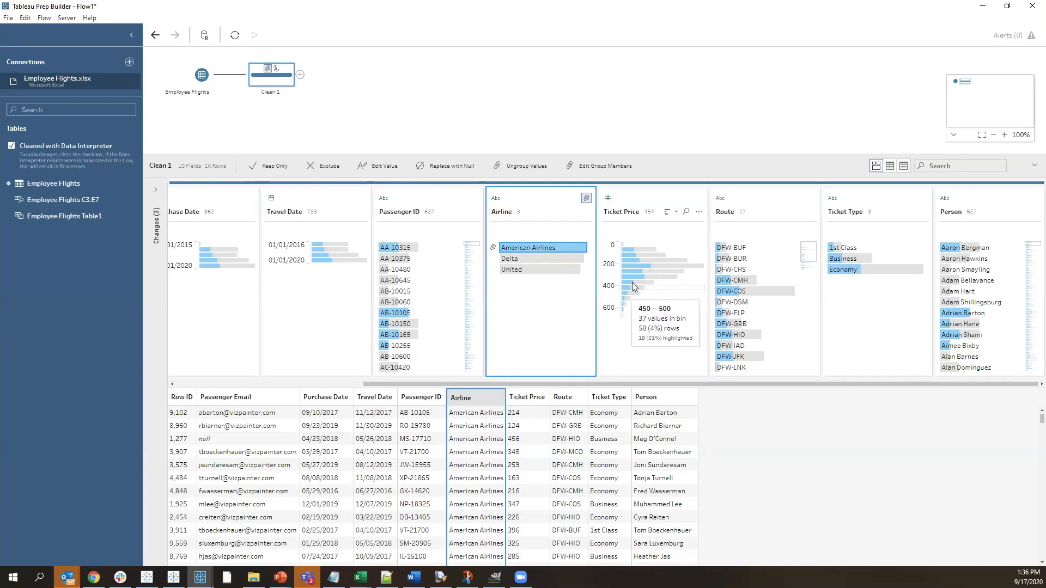
left_click(522, 260)
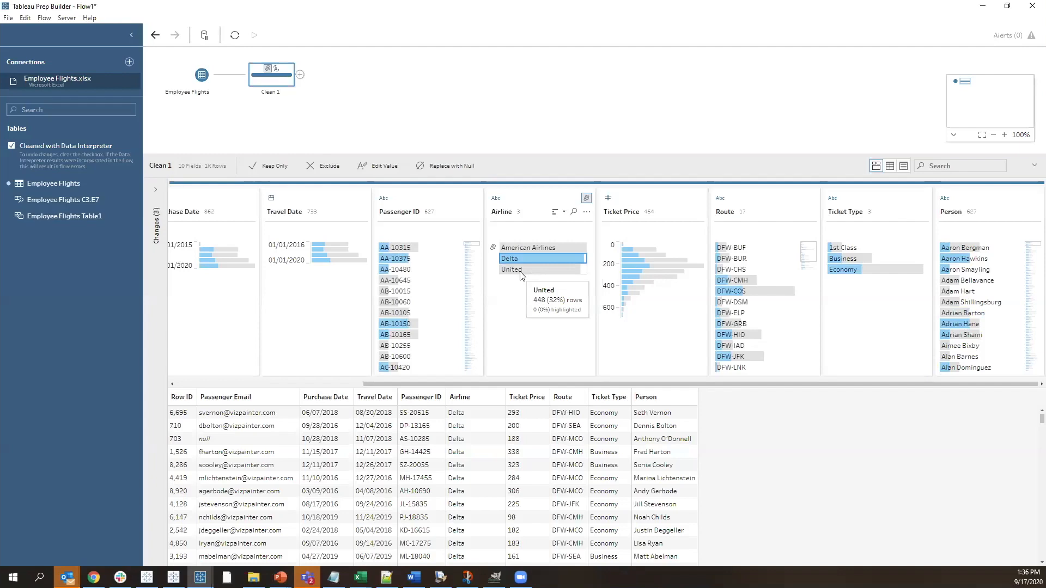
left_click(520, 270)
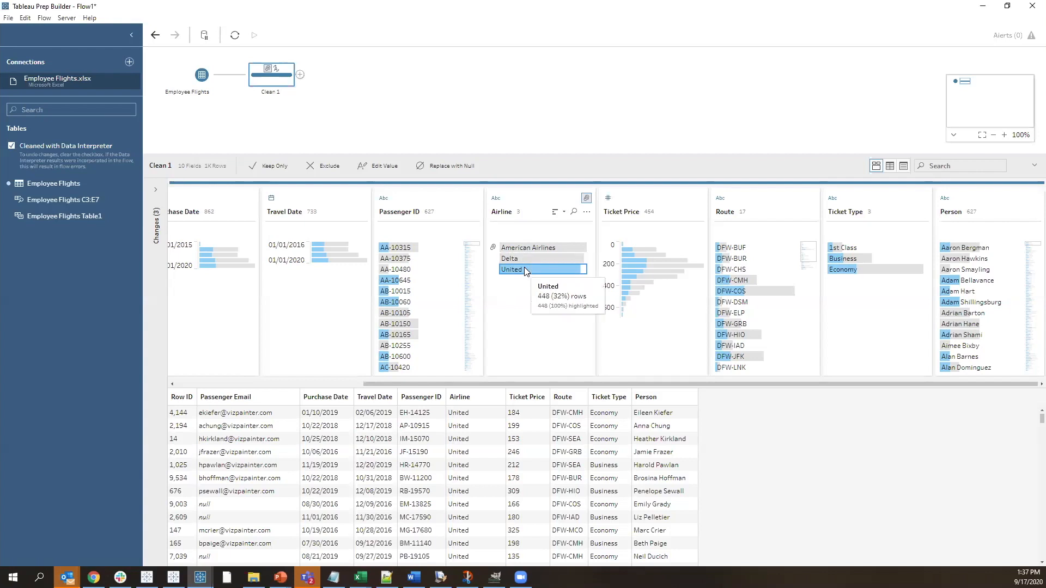
left_click(520, 316)
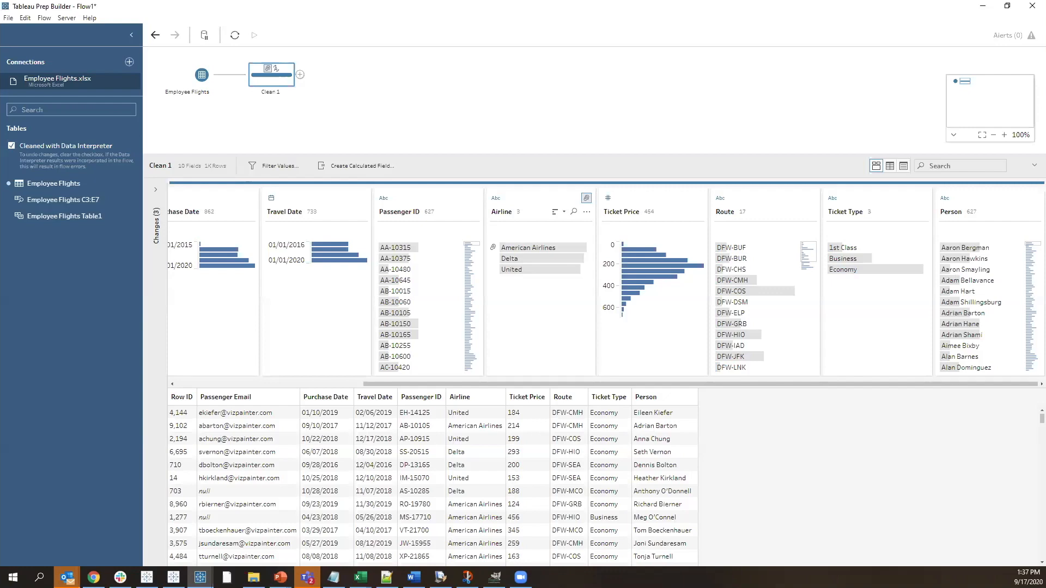
Switch to File Explorer and add Southwest 2016.csv to the Tableau Prep Builder flow as a new input
key("alt+Tab")
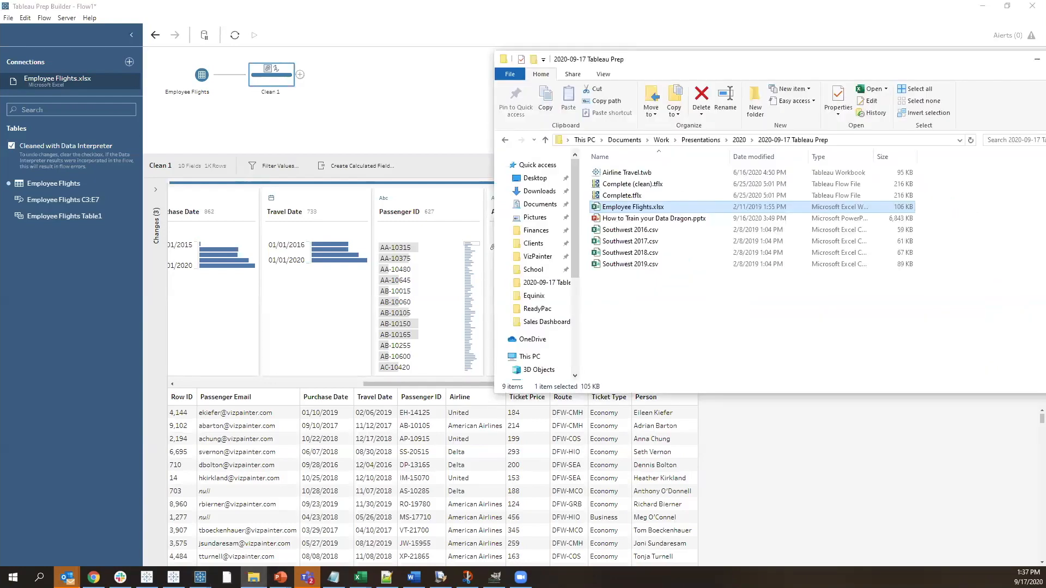
left_click(637, 241)
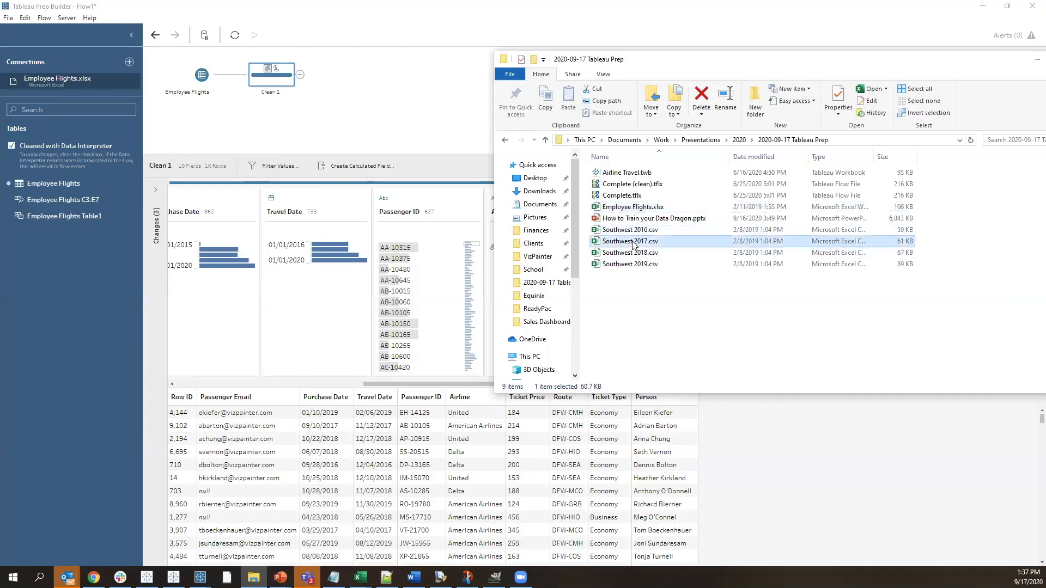
left_click(638, 267)
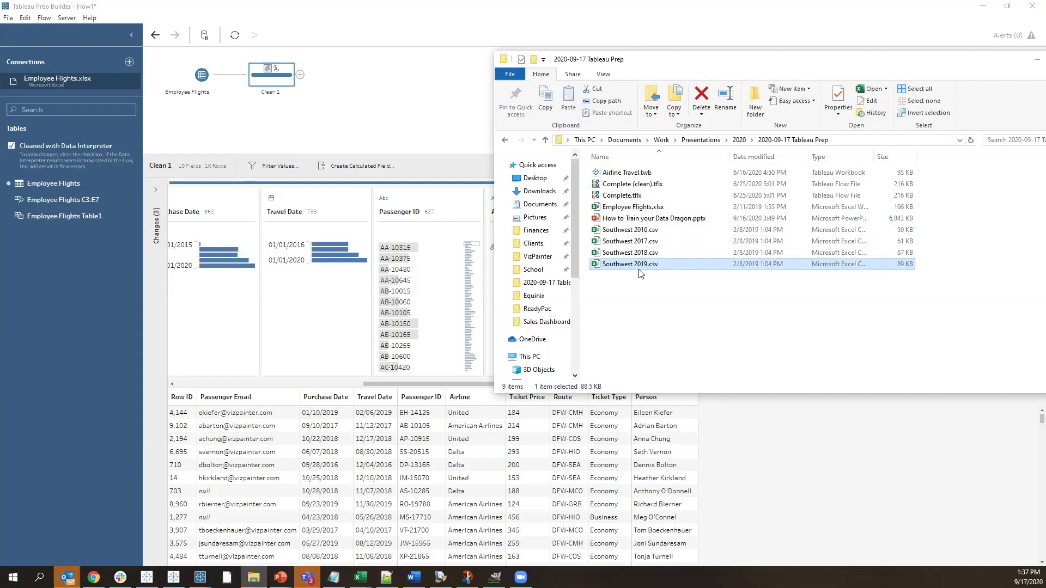
left_click(622, 232)
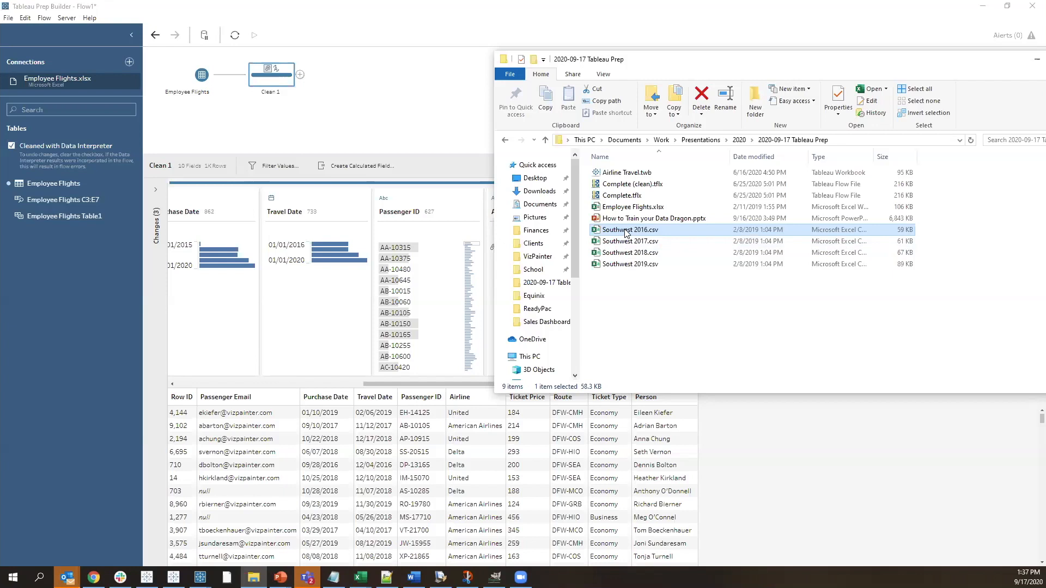
left_click_drag(627, 233, 346, 134)
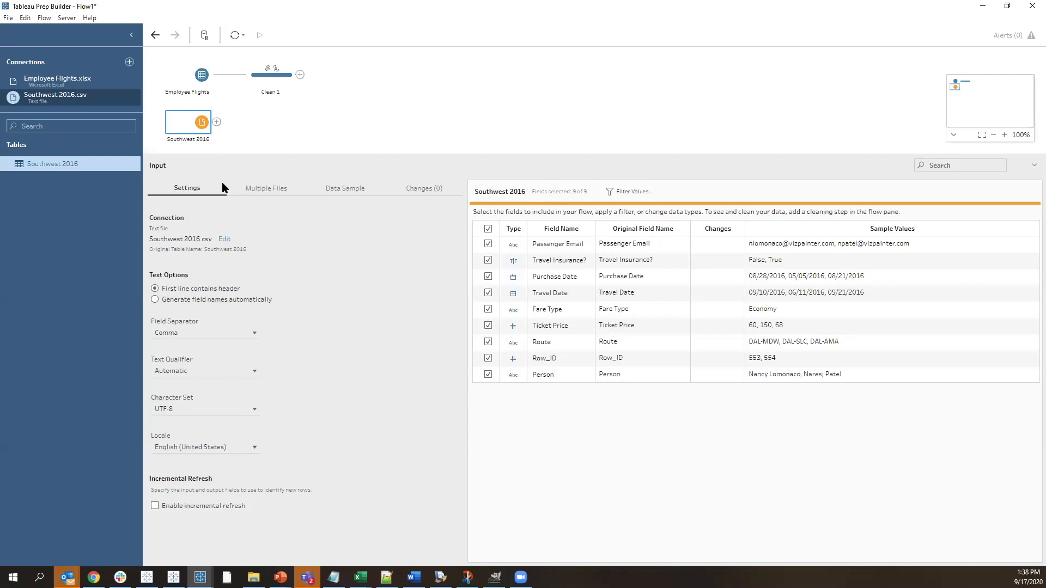
Apply a wildcard union of all files in the 2020-09-17 Tableau Prep folder to the Southwest 2016 input and add a Clean Step after it
left_click(274, 197)
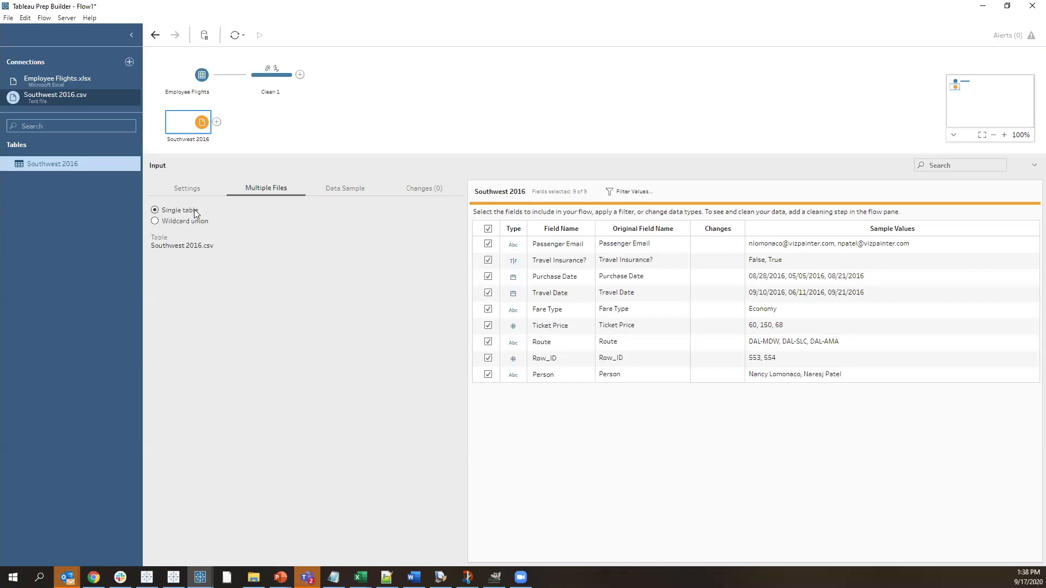
left_click(155, 221)
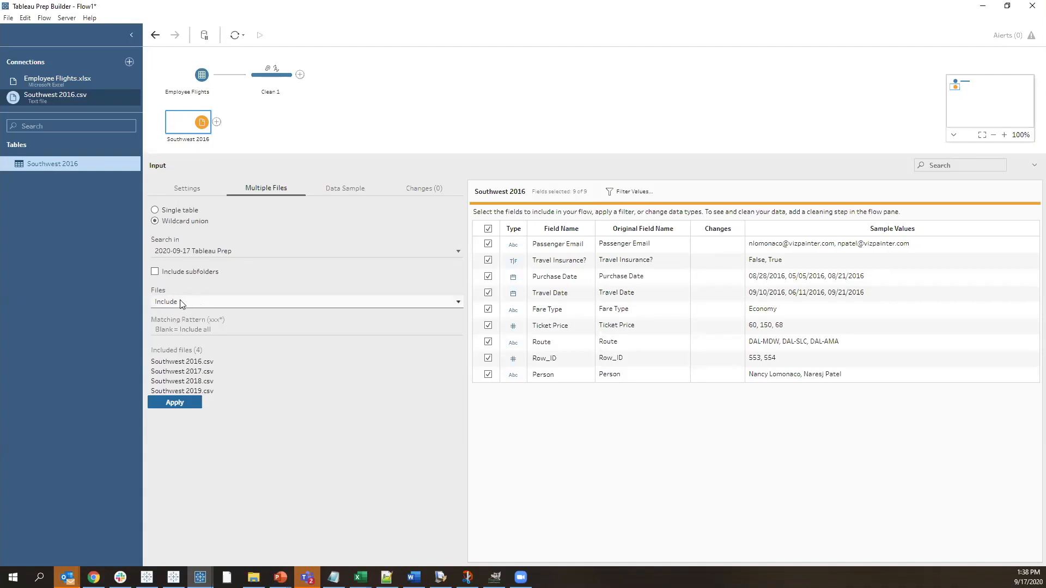
left_click(180, 328)
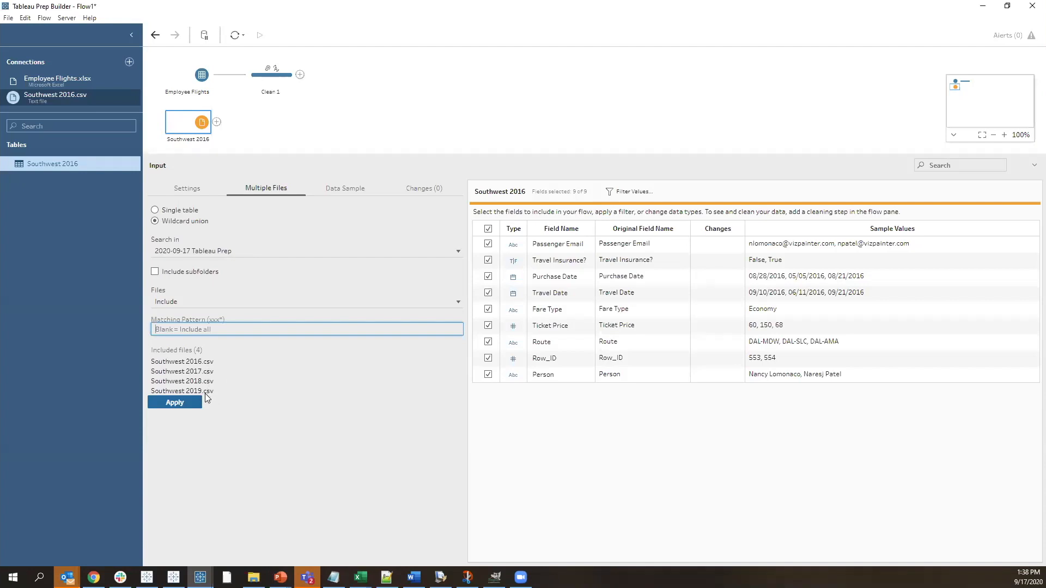
left_click(175, 402)
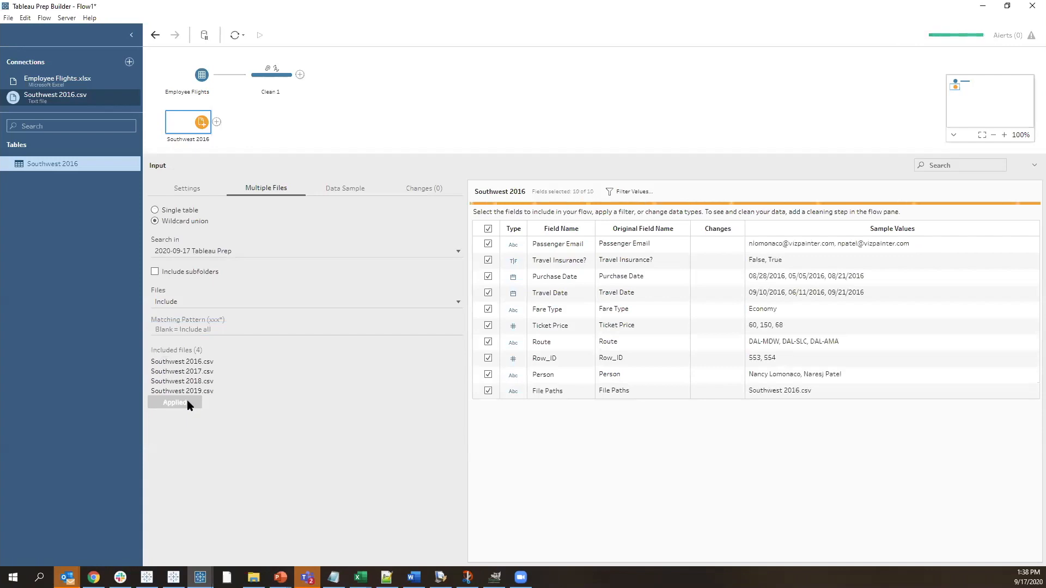
left_click(216, 122)
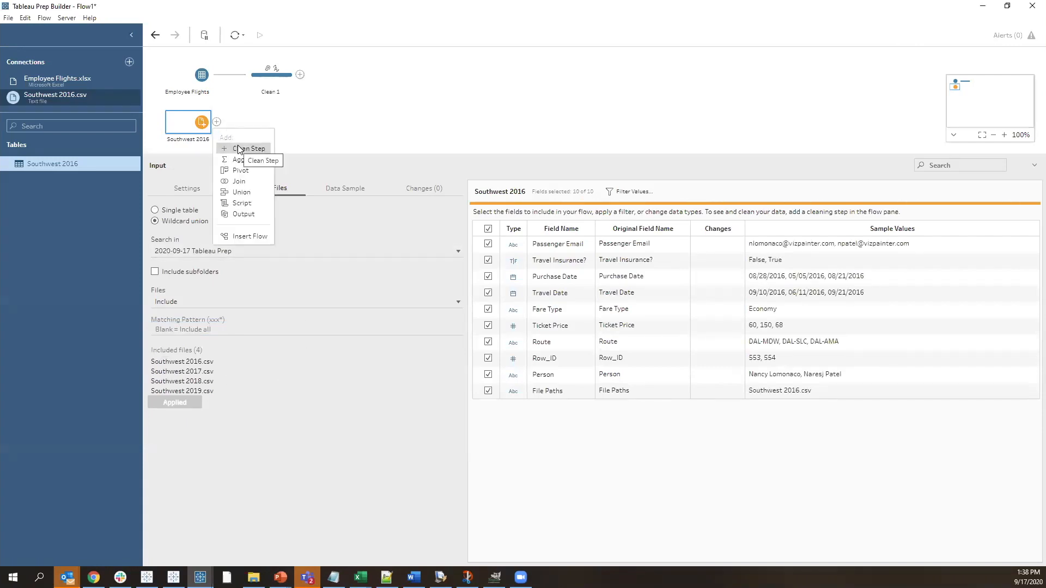
left_click(237, 145)
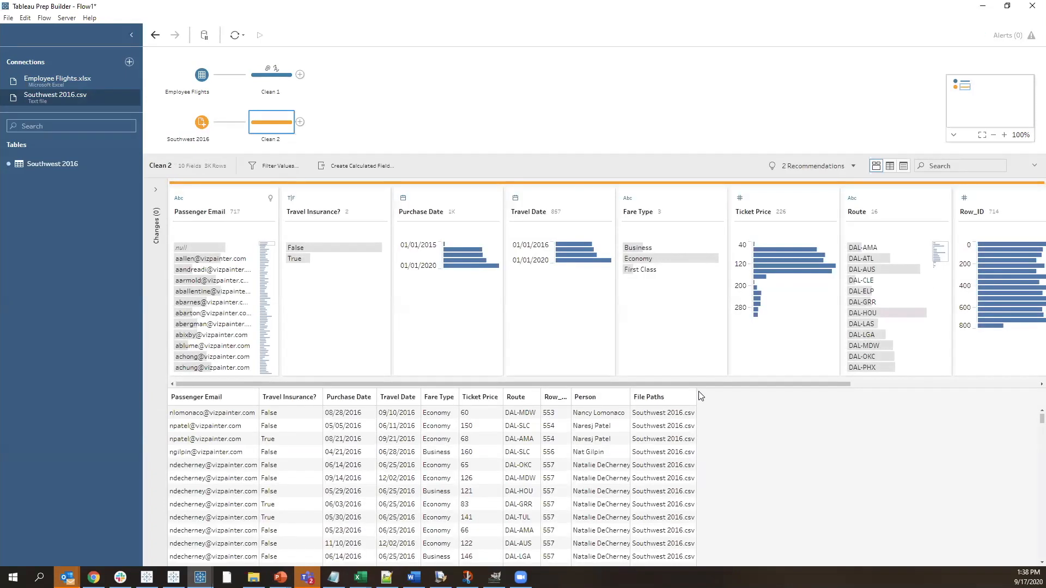
Highlight Southwest 2017.csv, 2018.csv and 2019.csv in the File Paths field to examine each file's rows, then clear the highlight
left_click_drag(693, 383, 911, 386)
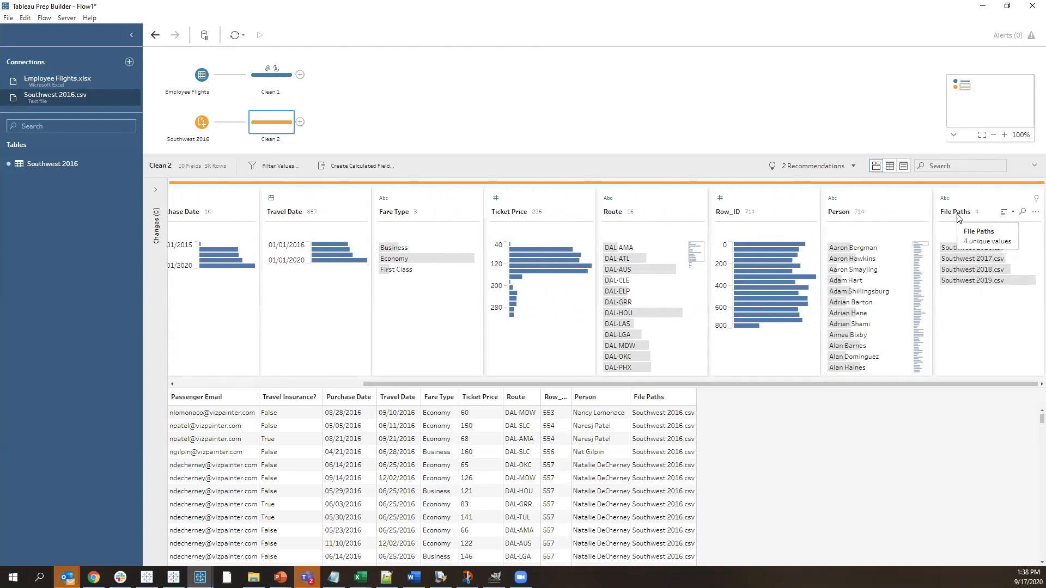
left_click(991, 260)
left_click(1004, 270)
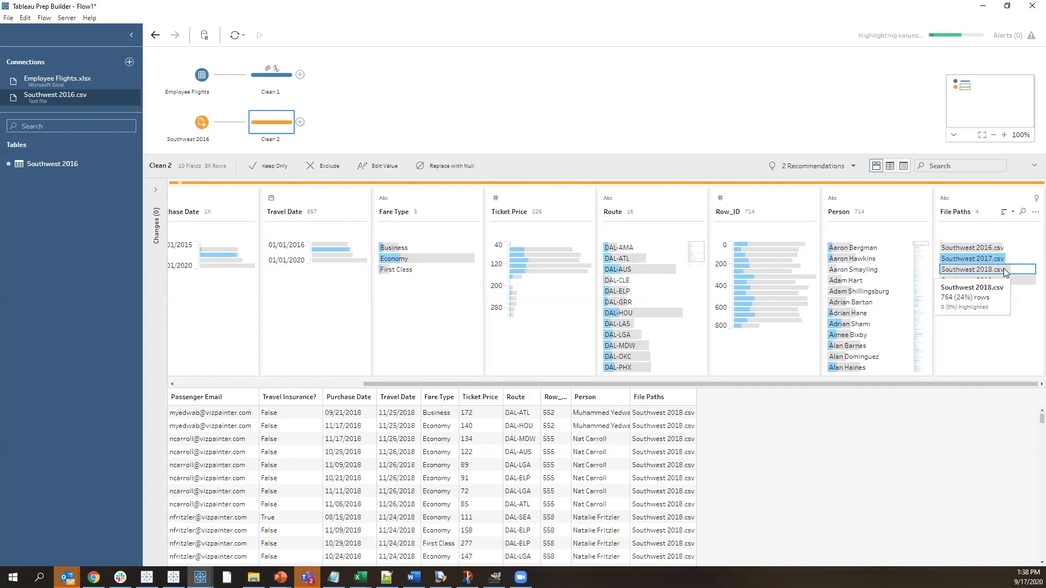
left_click(1013, 281)
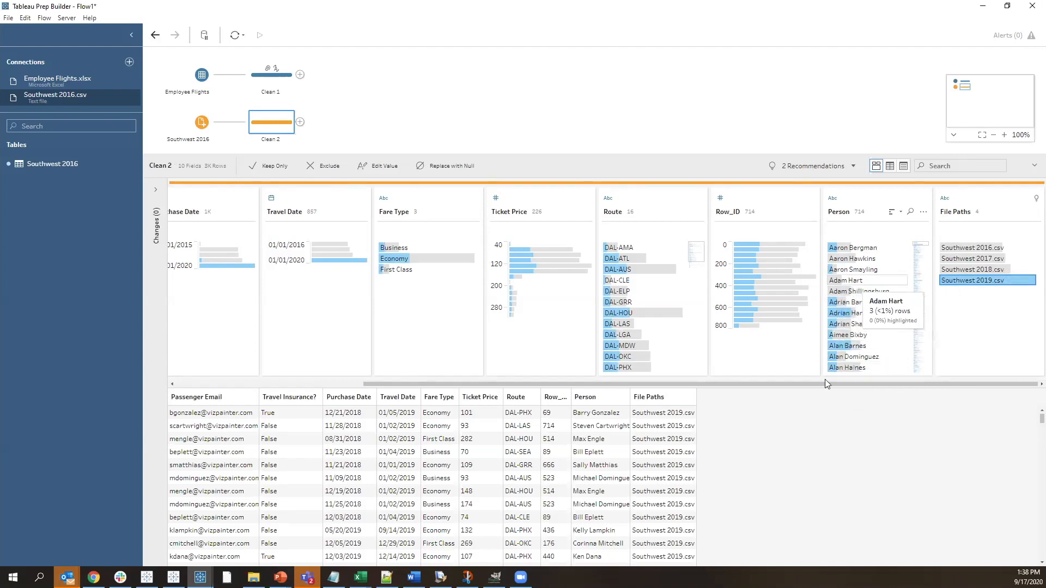
left_click(960, 232)
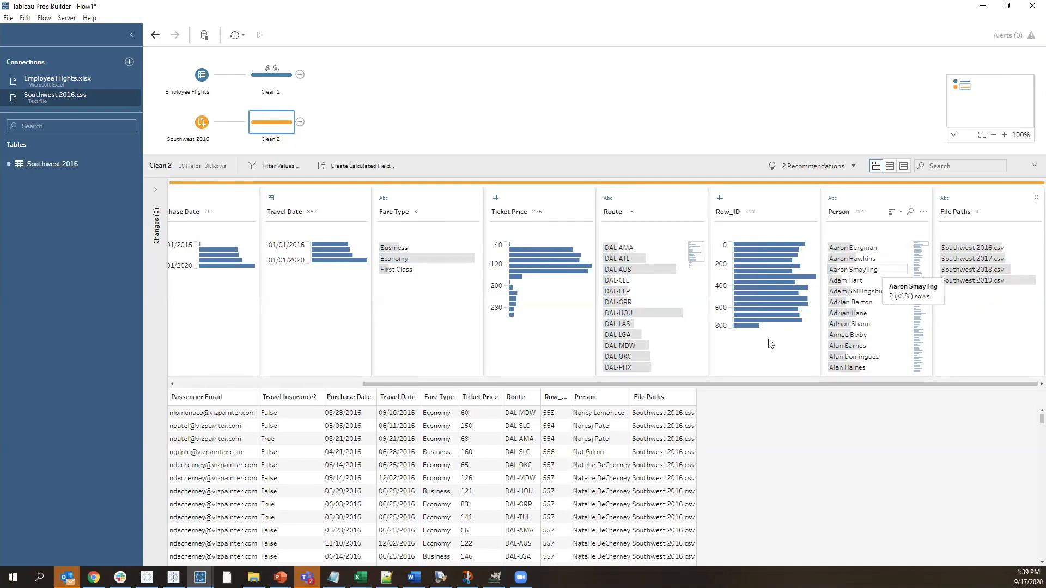
Apply the recommended Email data role to Passenger Email in Clean 2 and replace its invalid values with null
scroll(747, 385, "left", 1)
left_click_drag(668, 385, 493, 385)
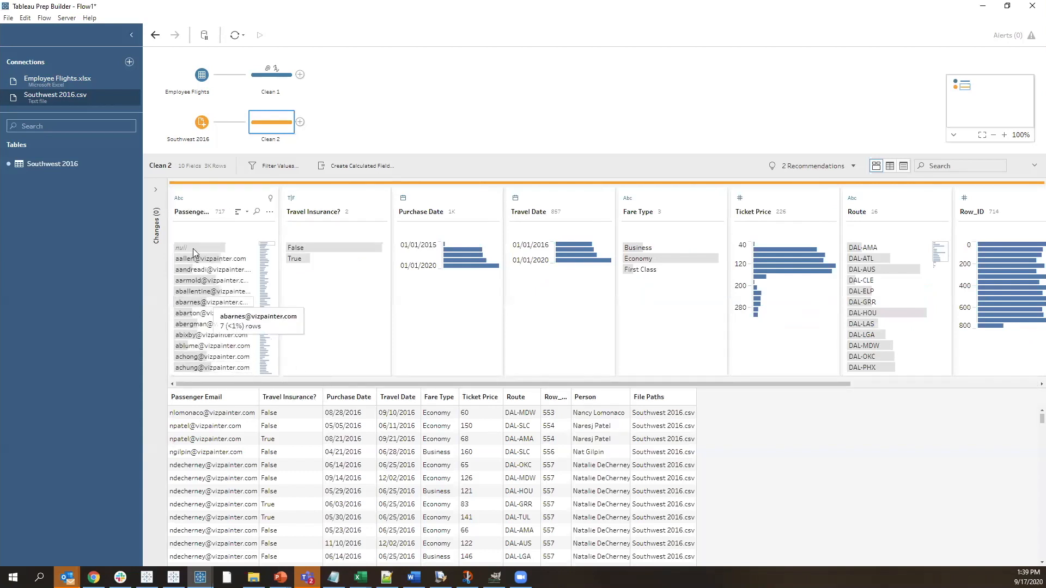
left_click(271, 199)
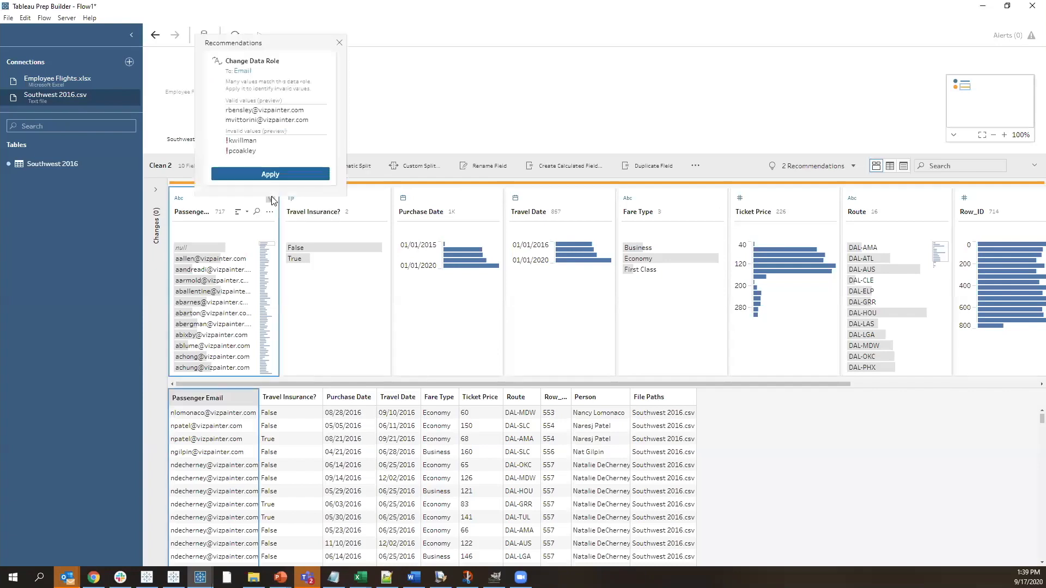
left_click(269, 174)
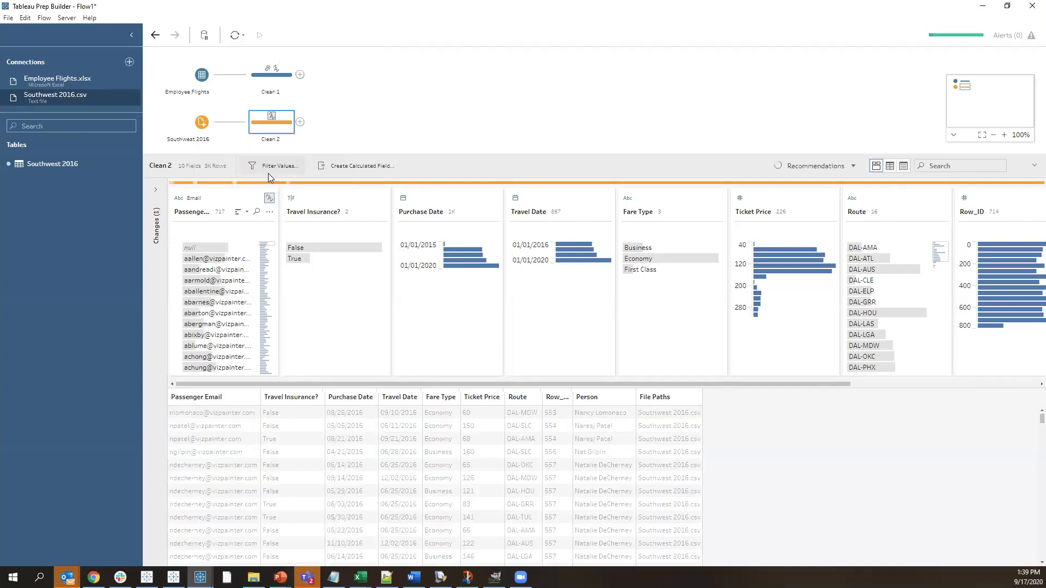
left_click(272, 196)
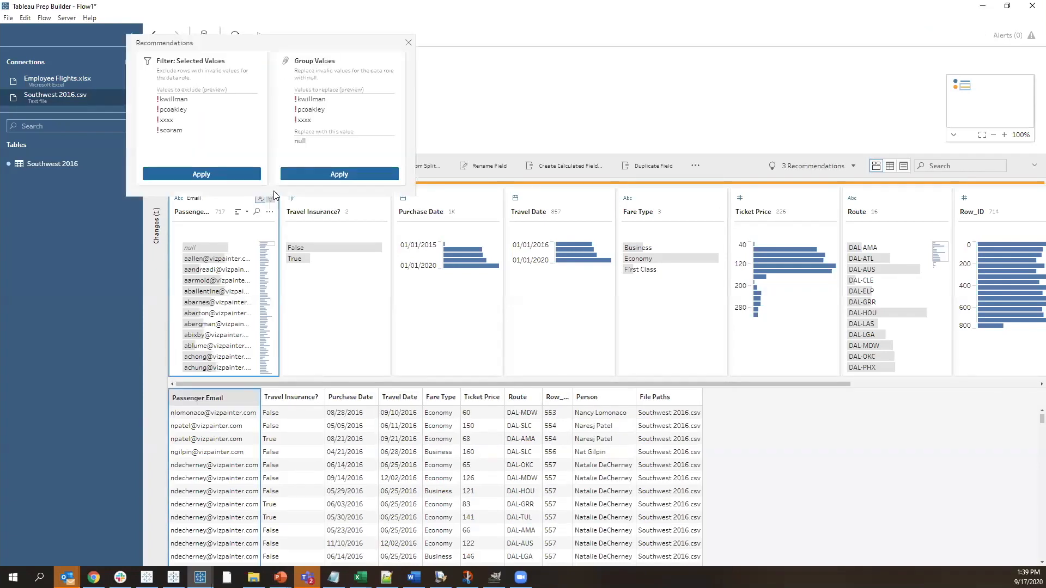
left_click(312, 173)
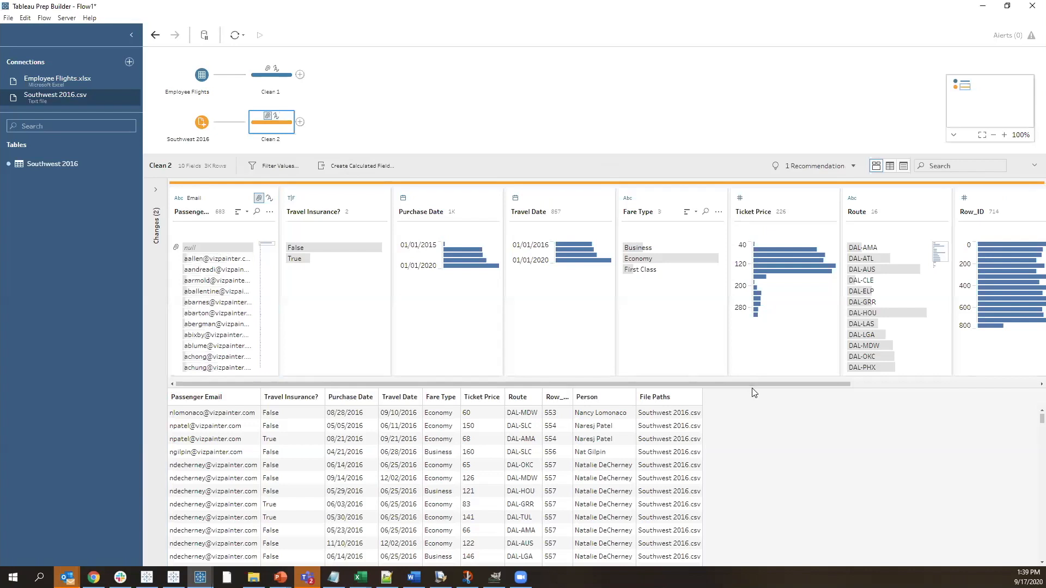
Union the Clean 2 step with the Clean 1 step in the flow
left_click_drag(751, 385, 960, 373)
scroll(672, 299, "left", 10)
left_click_drag(266, 128, 289, 97)
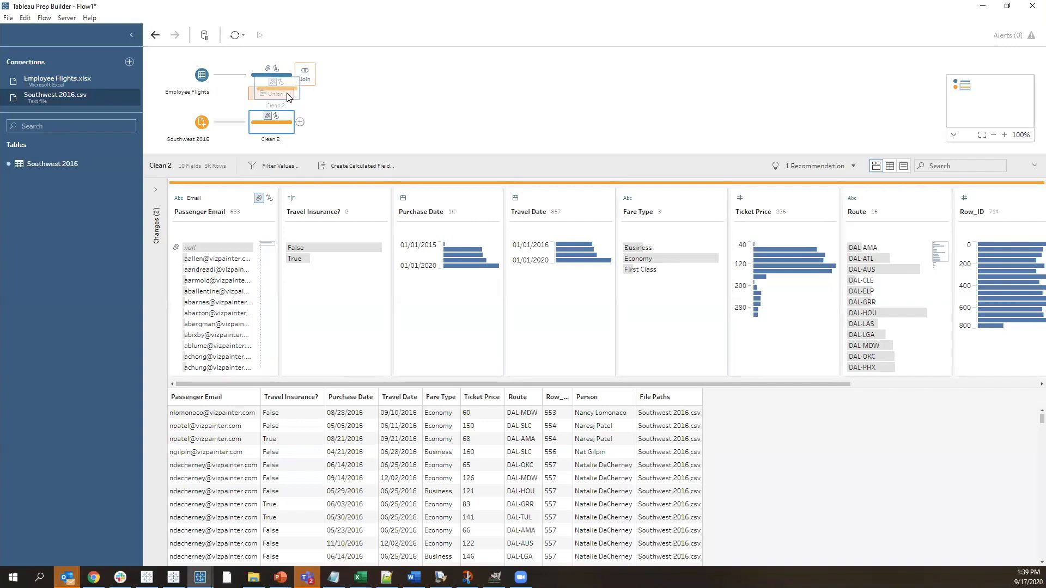
left_click_drag(286, 92, 287, 93)
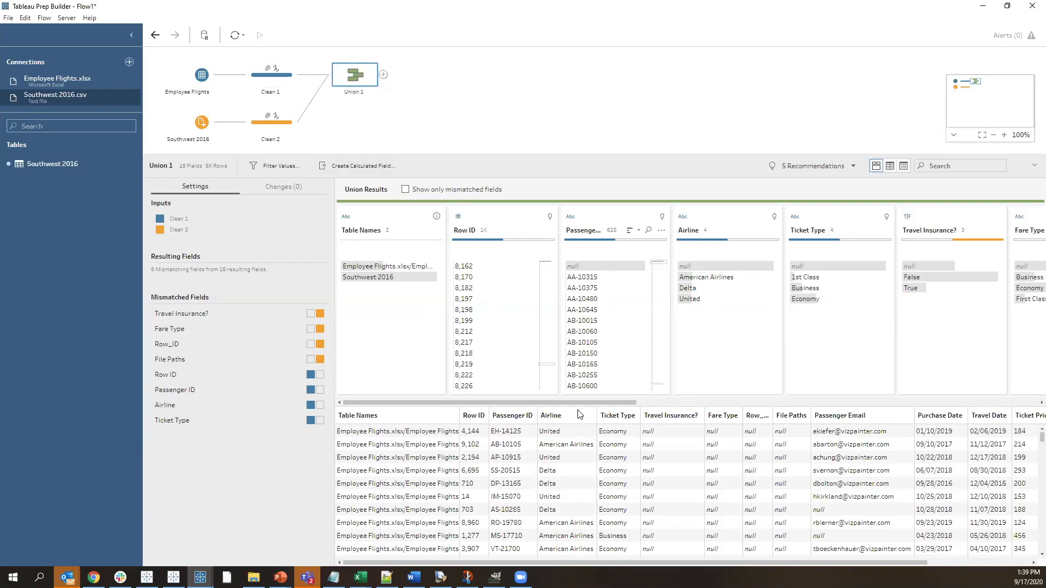
Merge the mismatched Row ID field into Row_ID in Union 1
left_click_drag(548, 405, 979, 409)
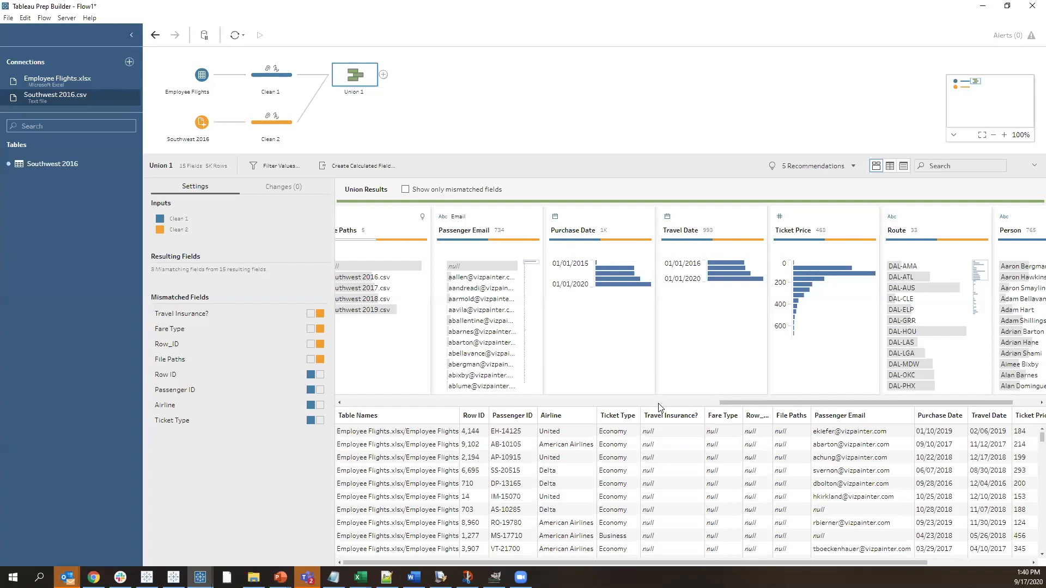
left_click_drag(733, 406, 347, 400)
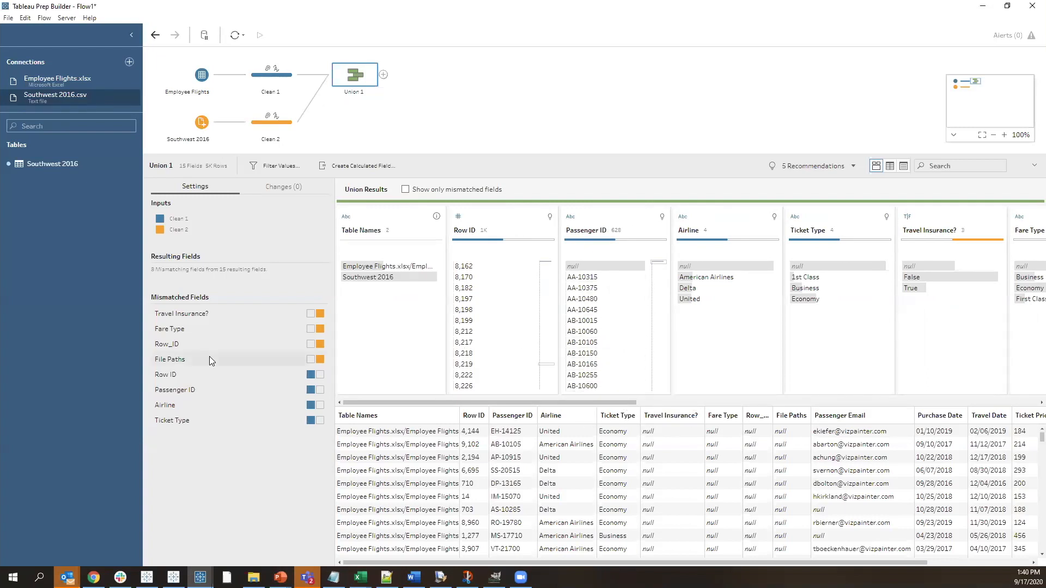
left_click(170, 345)
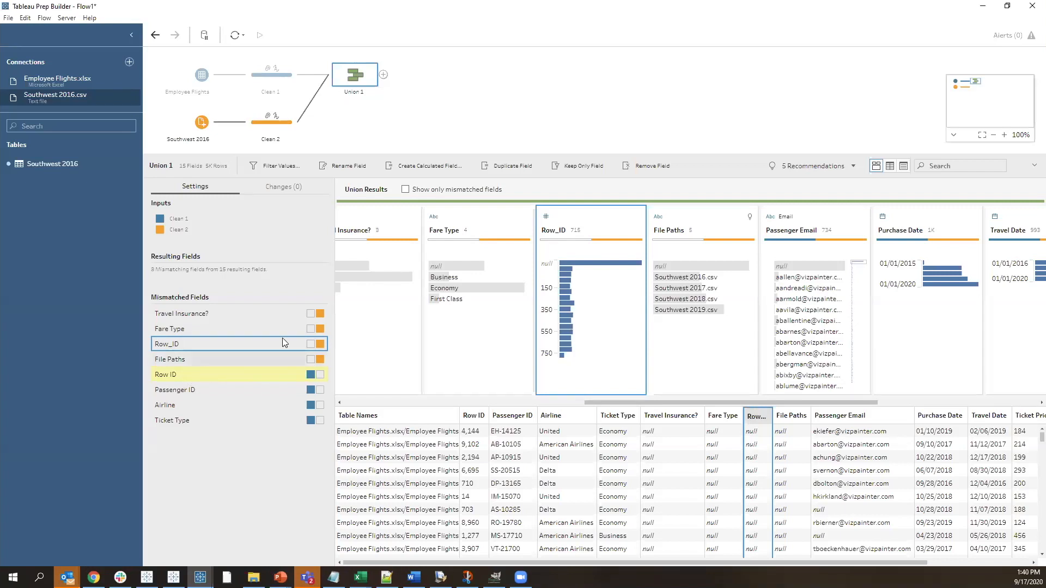
left_click(300, 374)
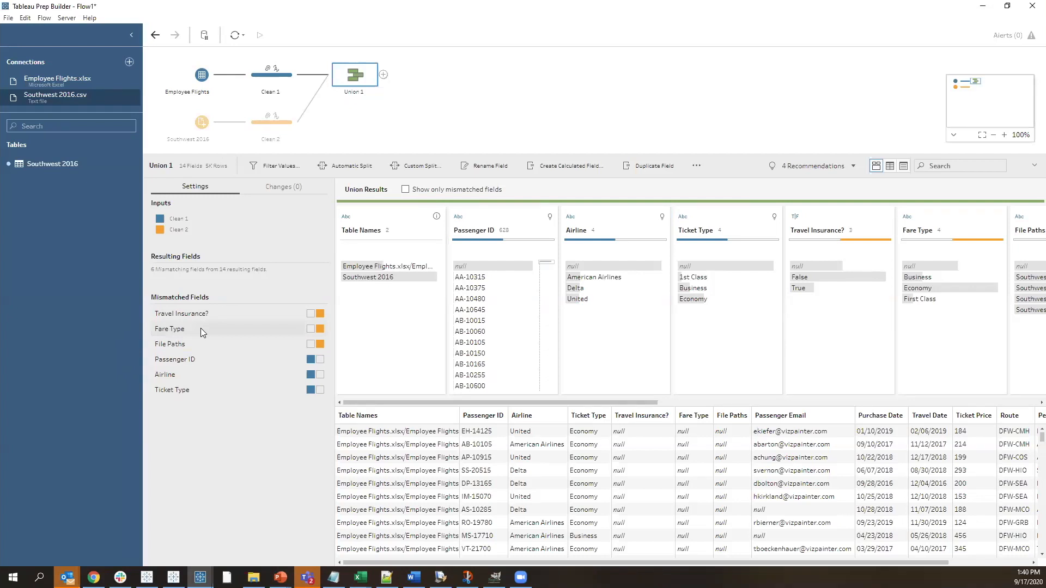
Compare the values of Fare Type and Ticket Type in Union 1 and merge the two fields into Fare Type
left_click(182, 332)
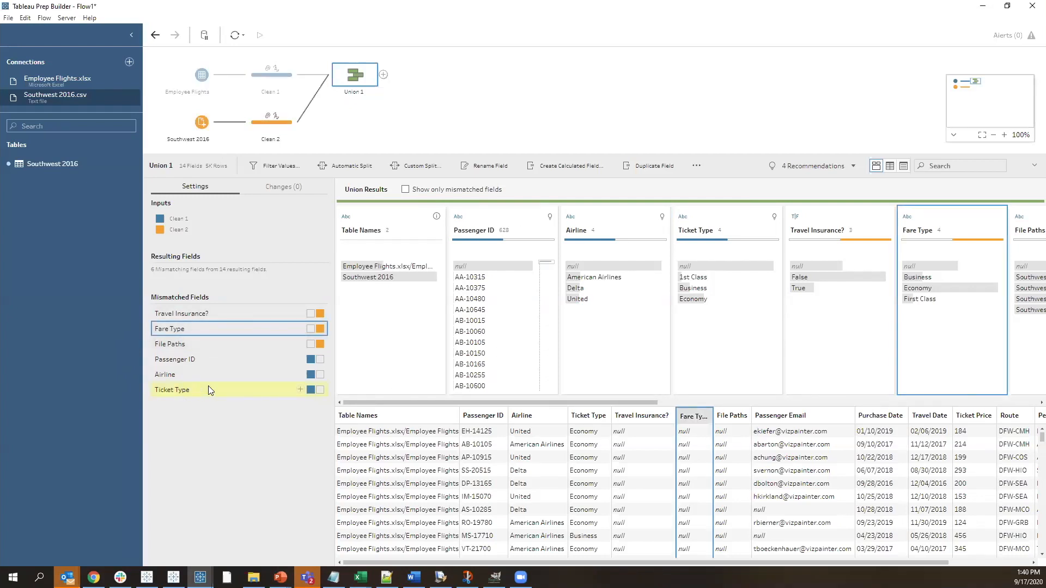
left_click_drag(556, 402, 670, 404)
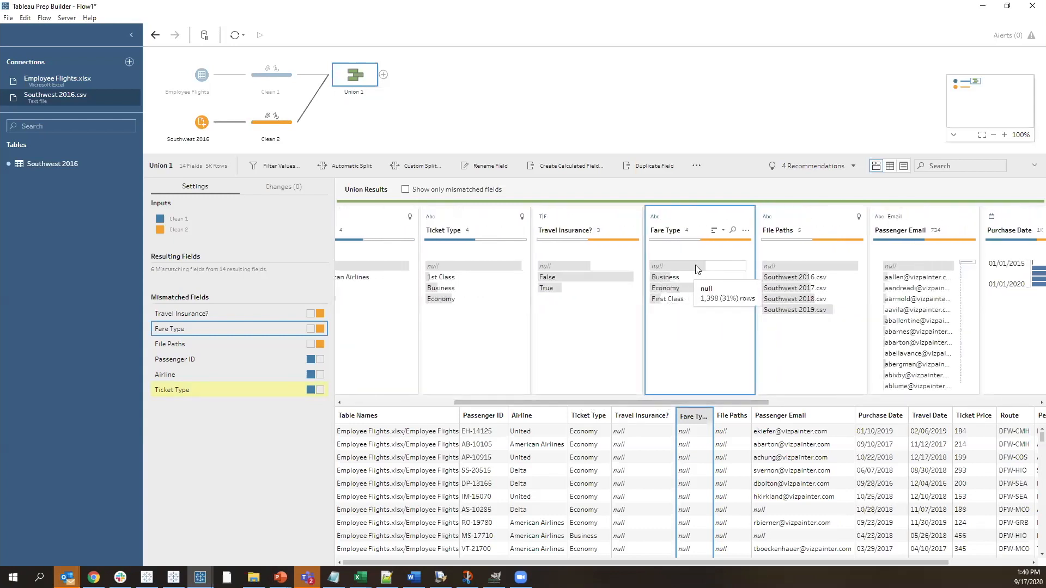
left_click_drag(667, 405, 518, 408)
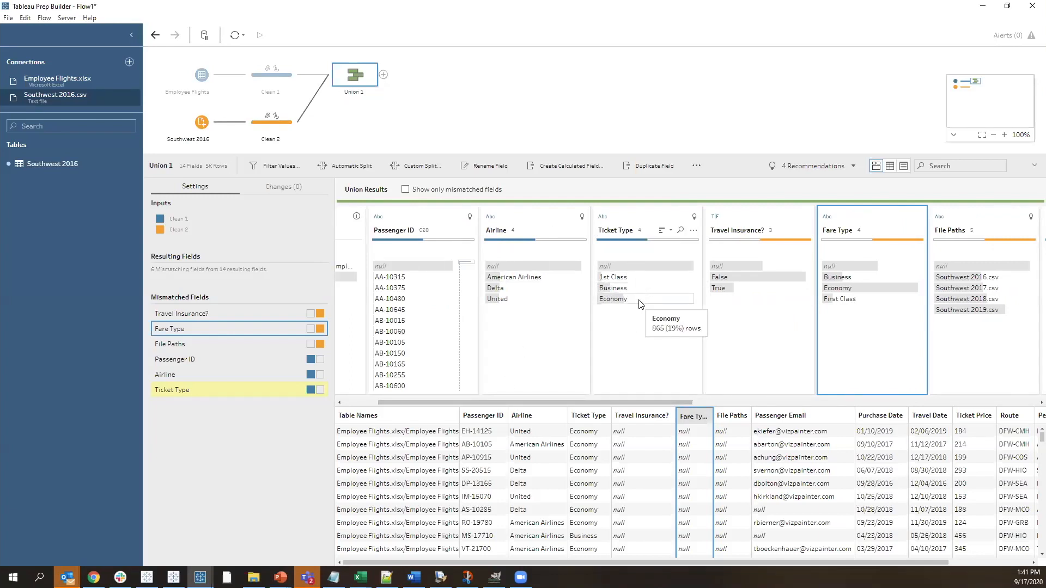
left_click(647, 224, "ctrl")
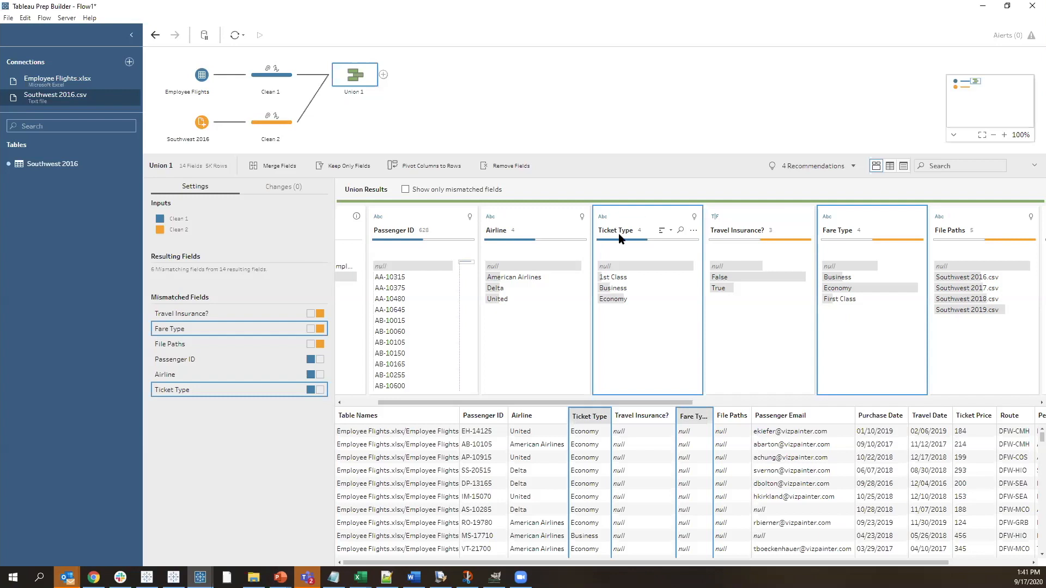
right_click(669, 220)
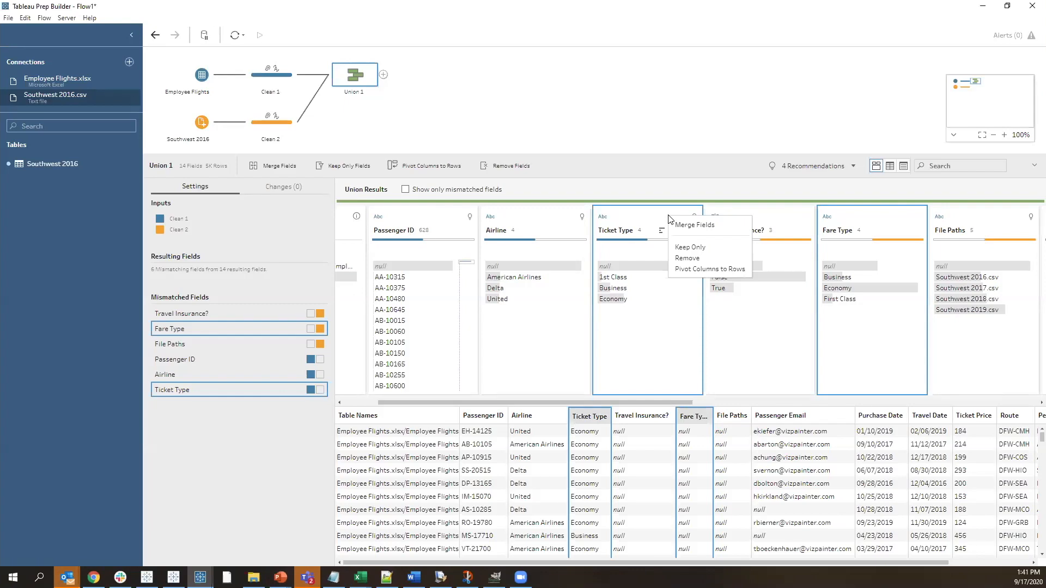
left_click(694, 224)
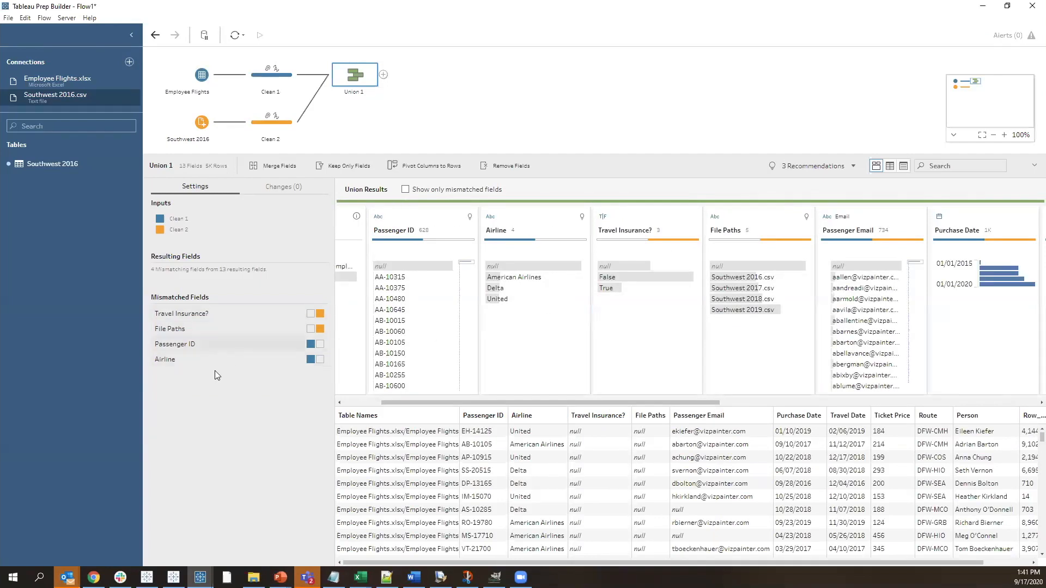
Replace the null value in Union 1's Airline field with Southwest
left_click(180, 358)
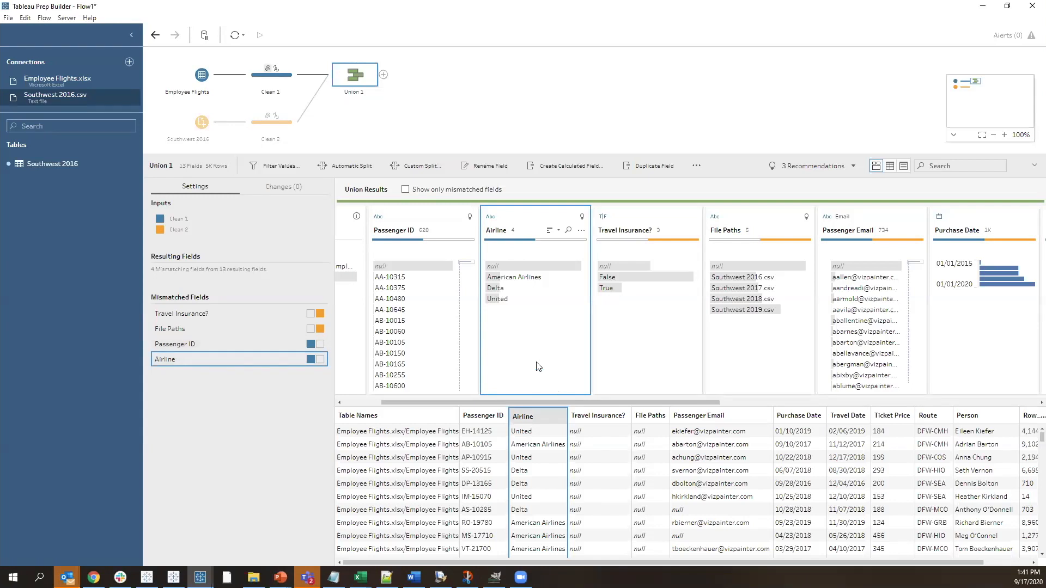
mouse_move(507, 280)
left_click(503, 268)
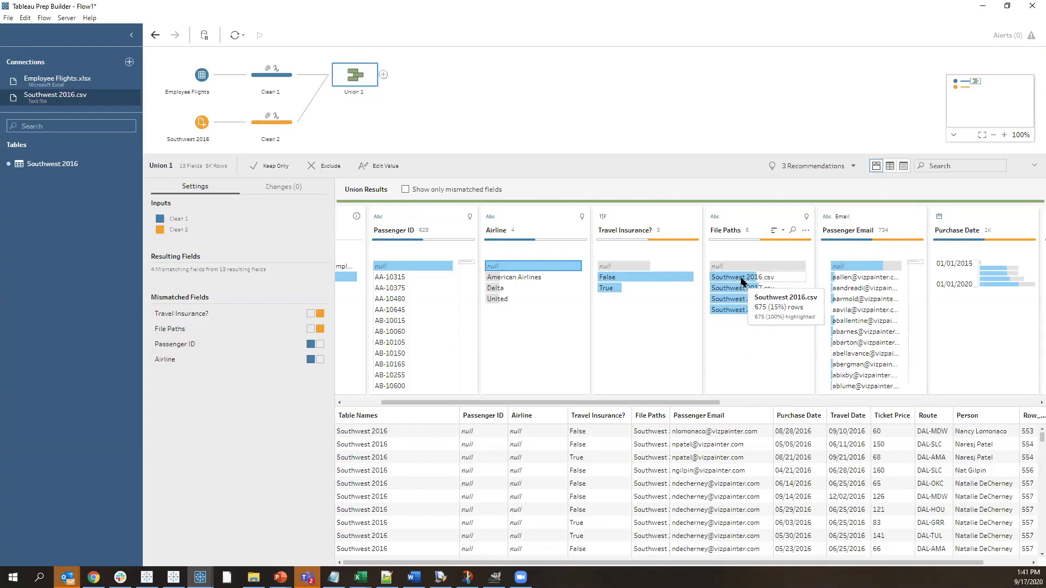
left_click(507, 267)
left_click(506, 266)
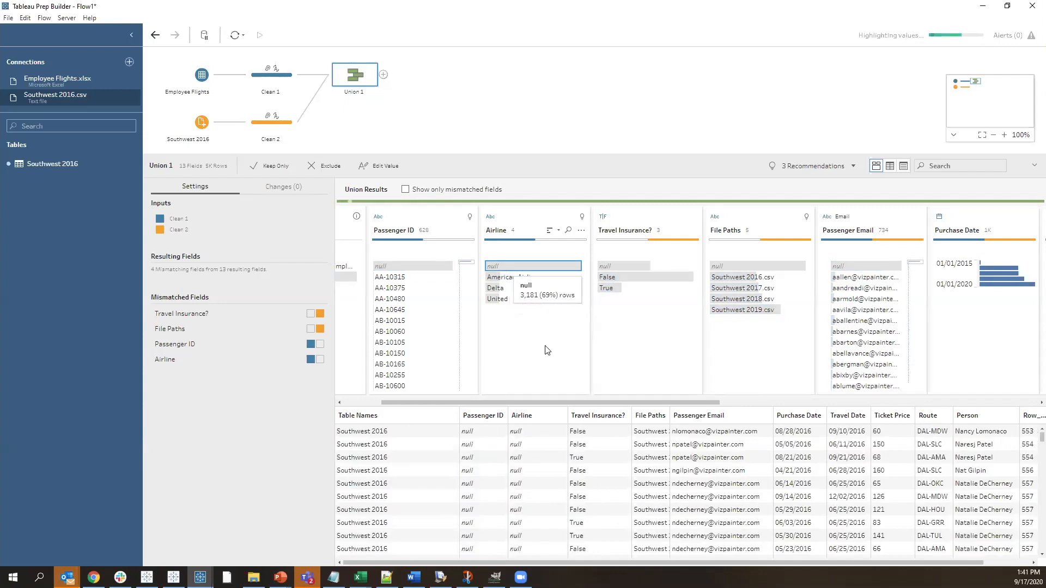
type("Southwest")
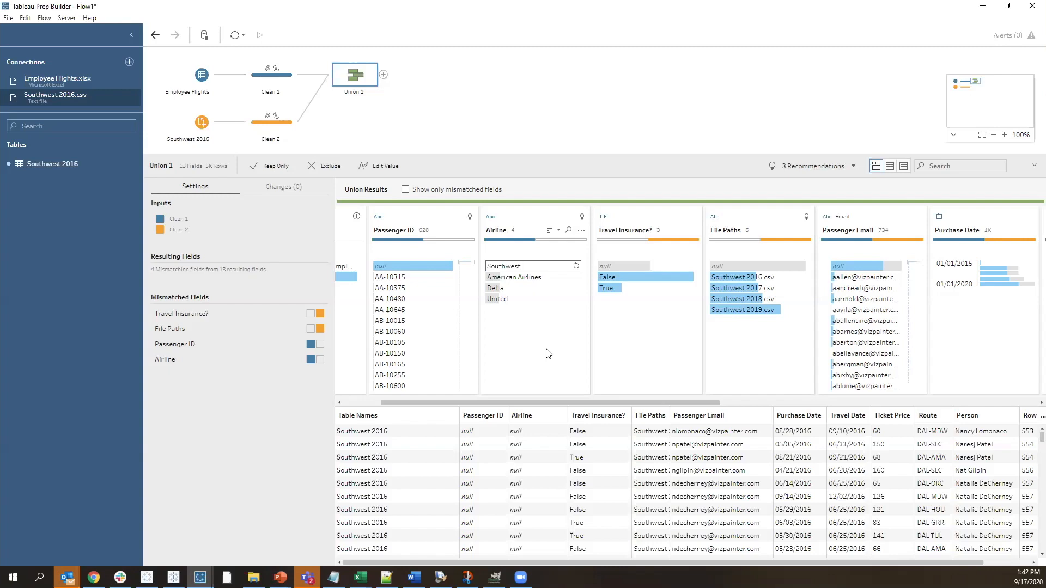
key("Return")
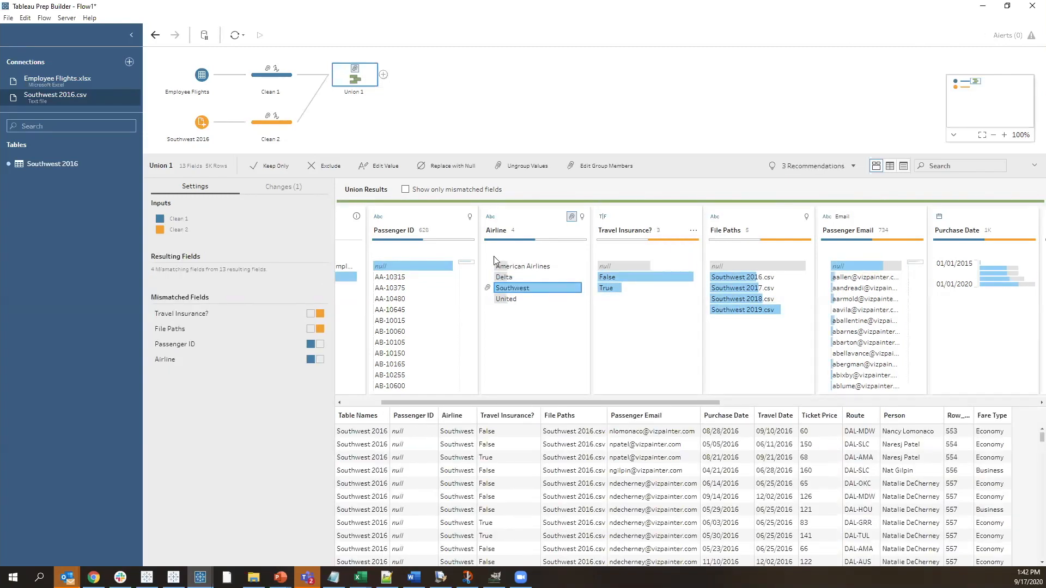
Remove the Travel Insurance?, Passenger ID and File Paths fields from Union 1
left_click(656, 217)
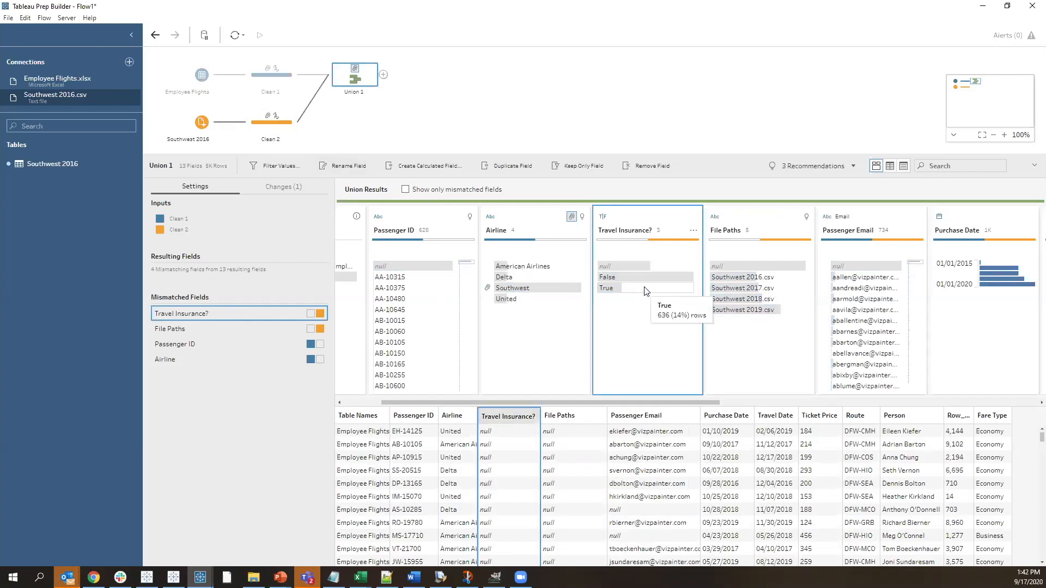
right_click(646, 218)
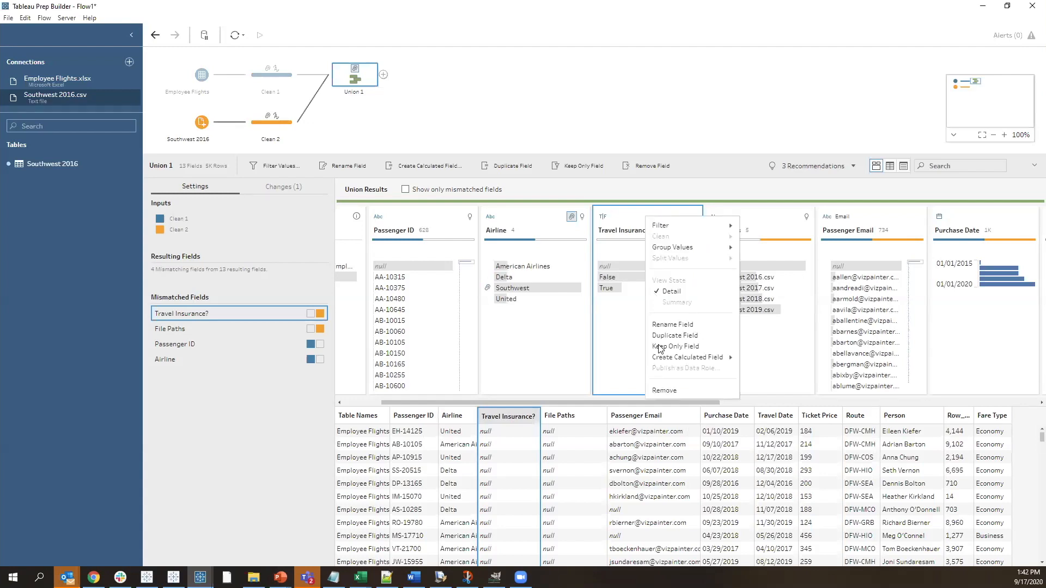
left_click(672, 391)
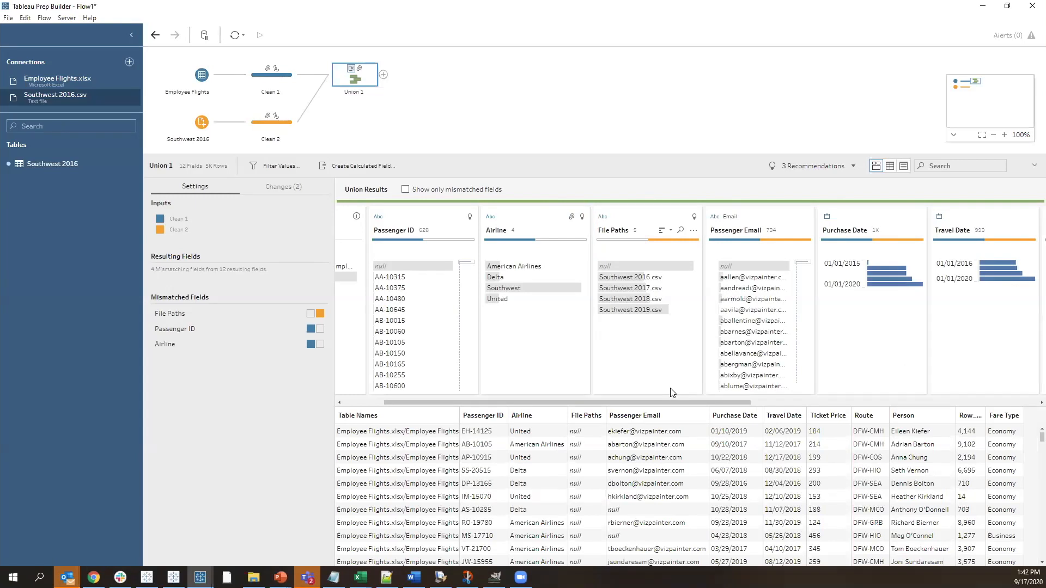
left_click(202, 330)
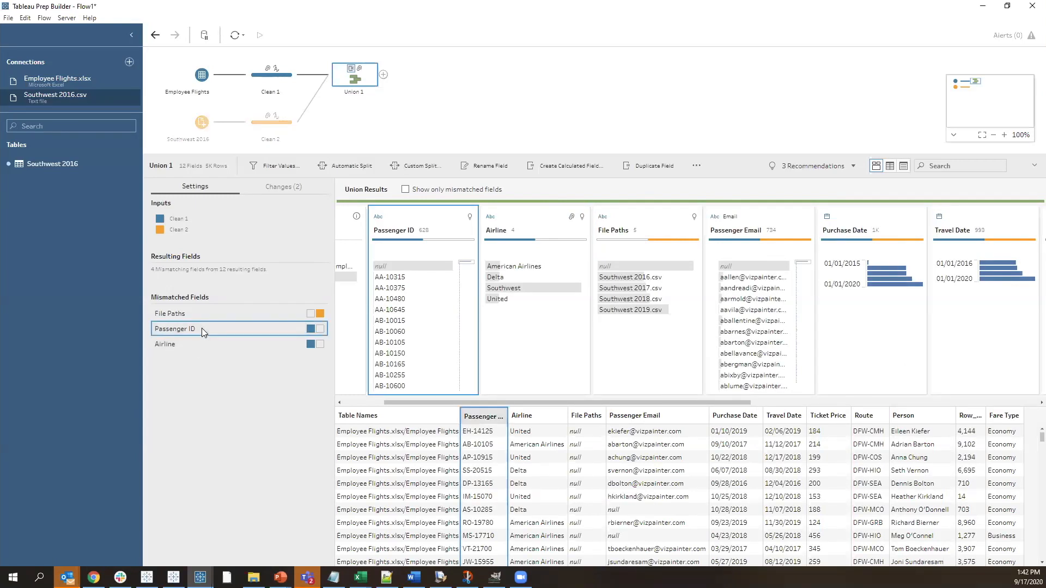
left_click(420, 230)
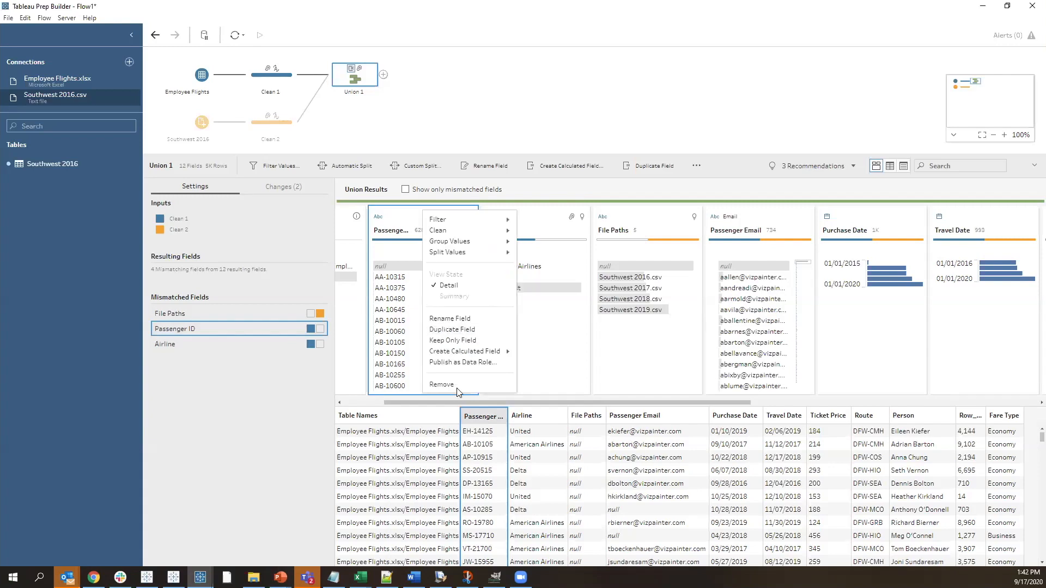
left_click(439, 386)
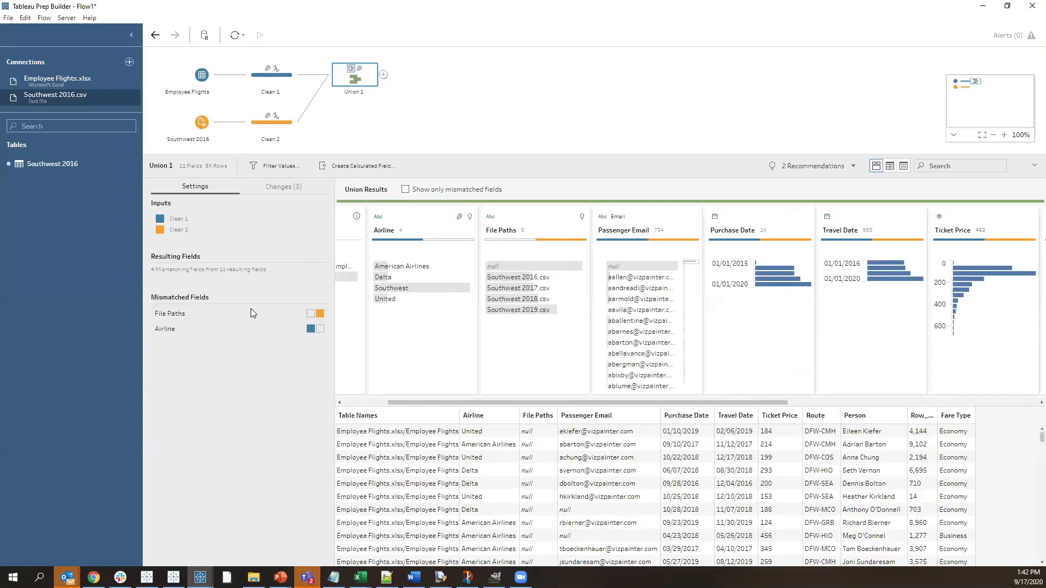
left_click(251, 314)
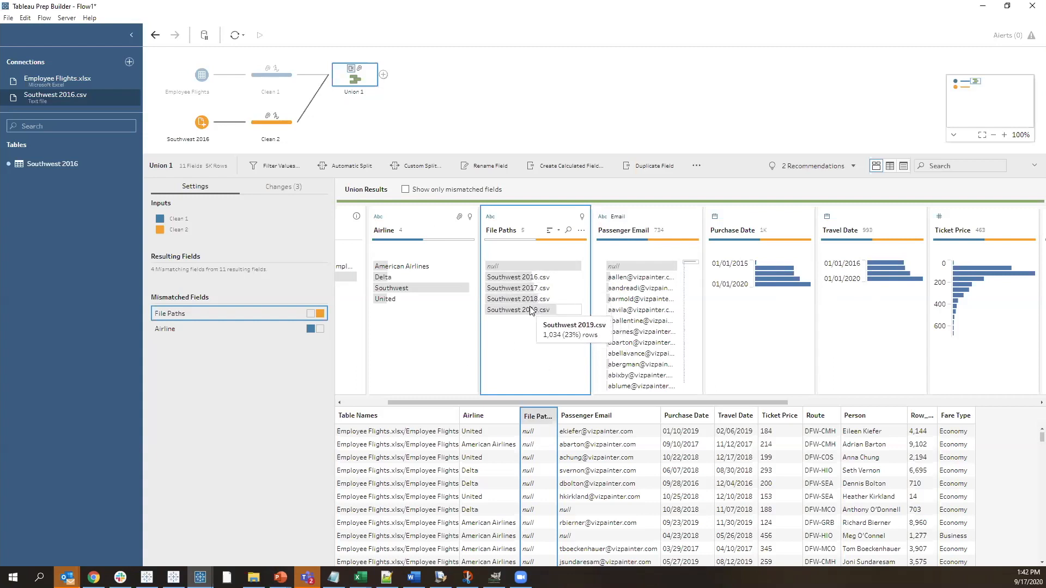
right_click(514, 216)
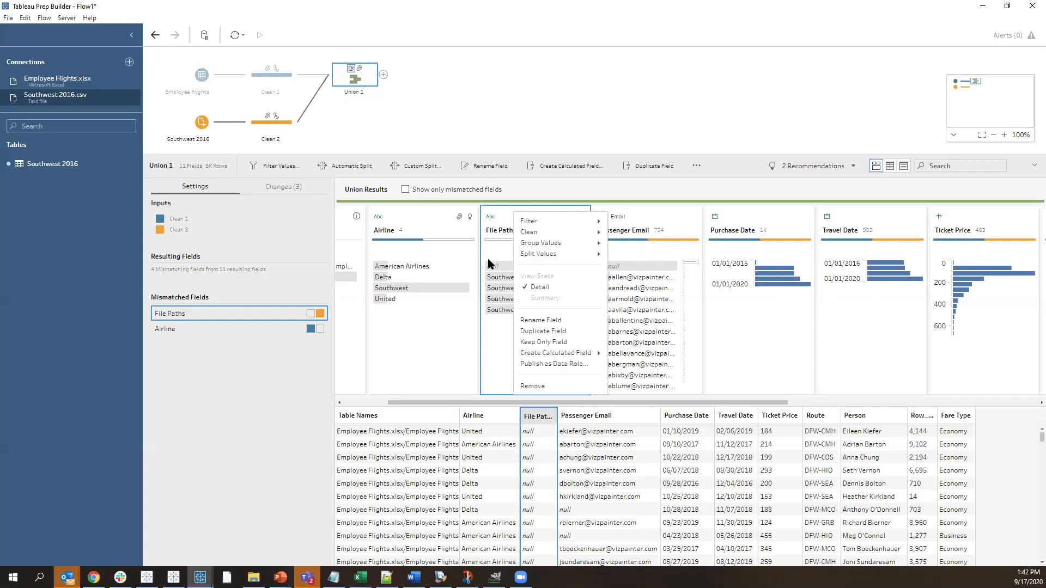
left_click(540, 386)
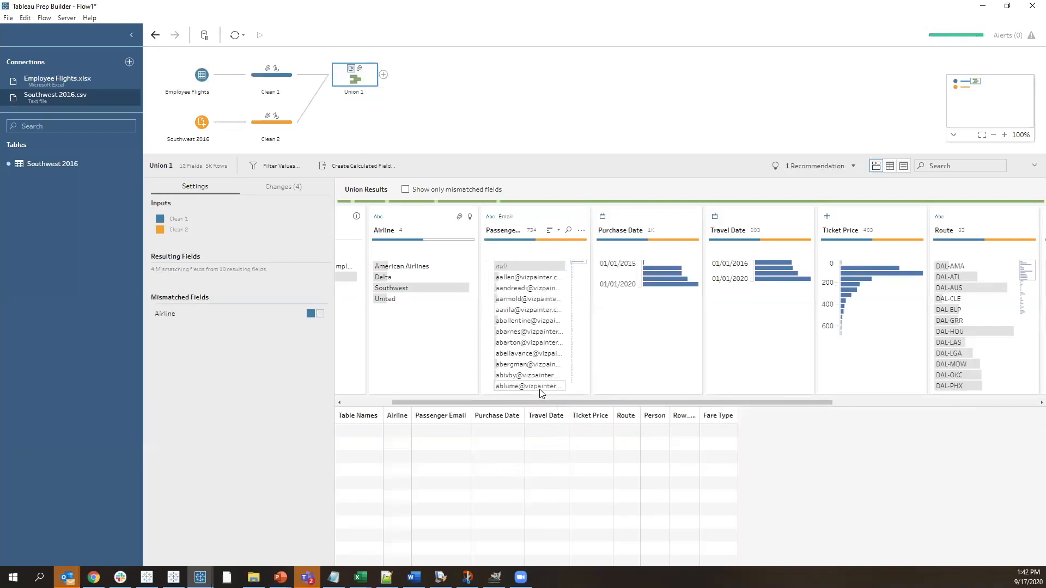
Check the remaining mismatched Airline field and add a Clean Step after Union 1
left_click(383, 74)
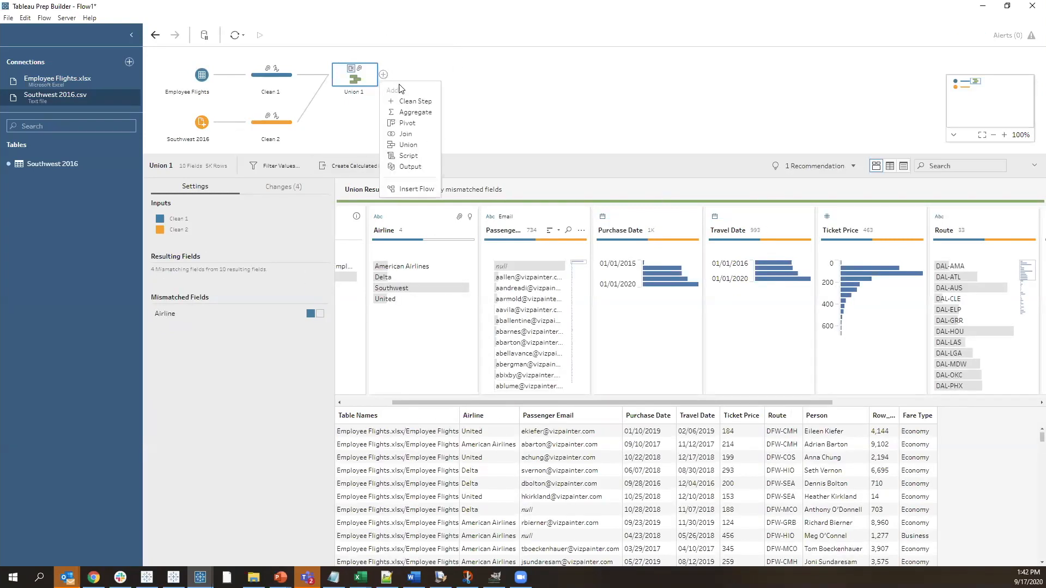
left_click(472, 61)
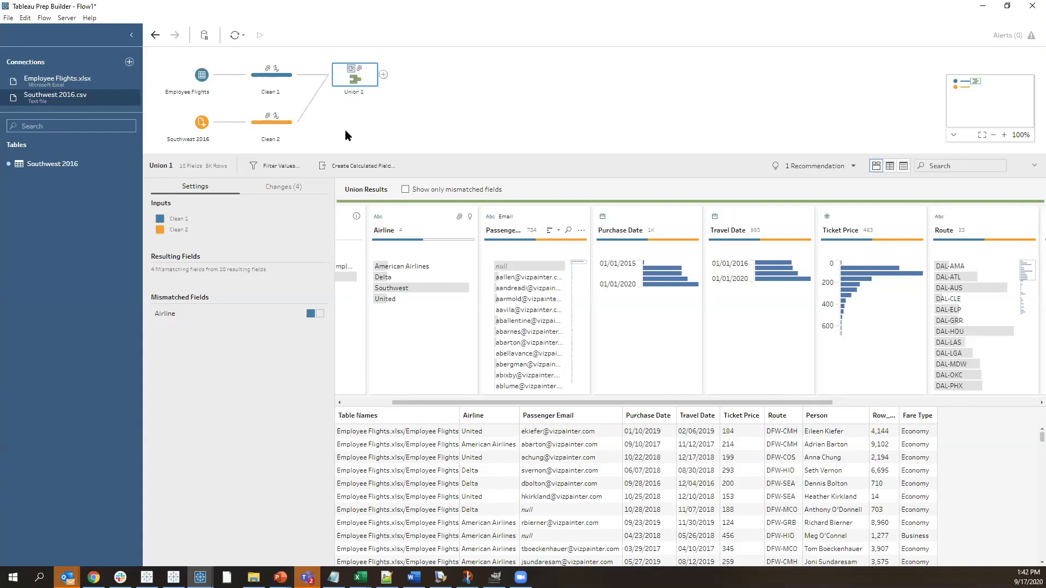
left_click(215, 313)
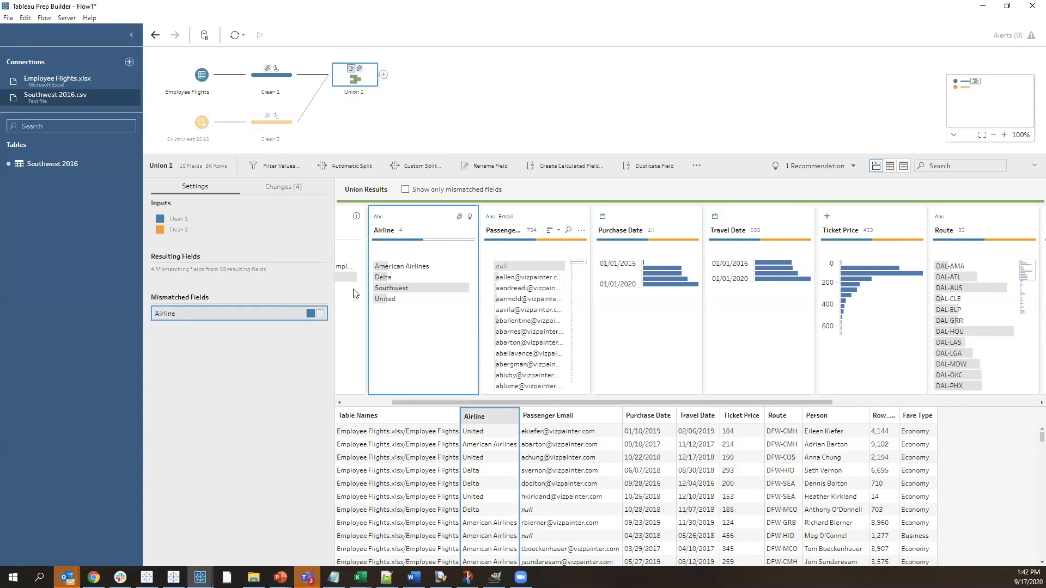
left_click(384, 75)
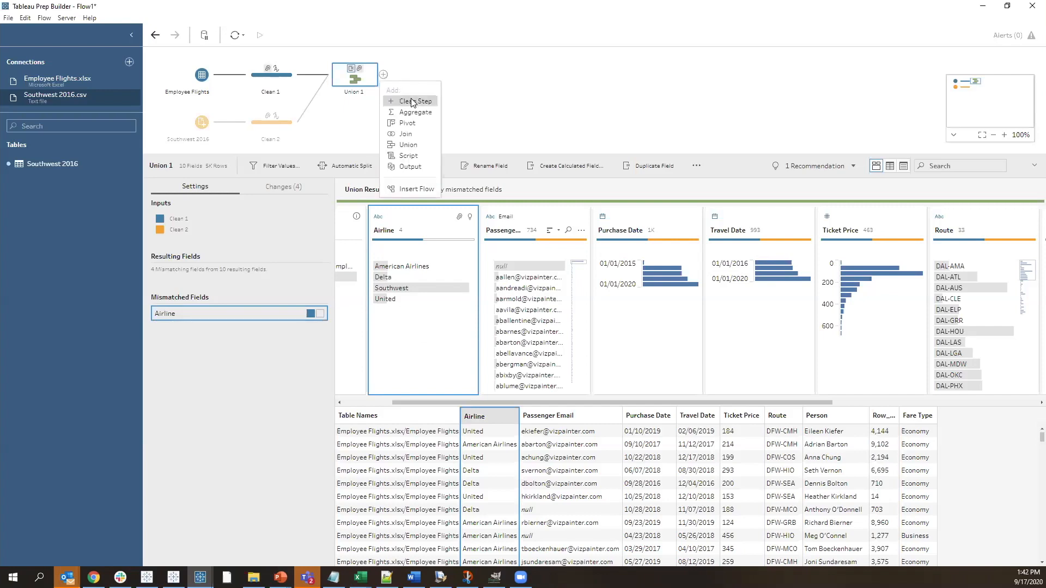
left_click(413, 102)
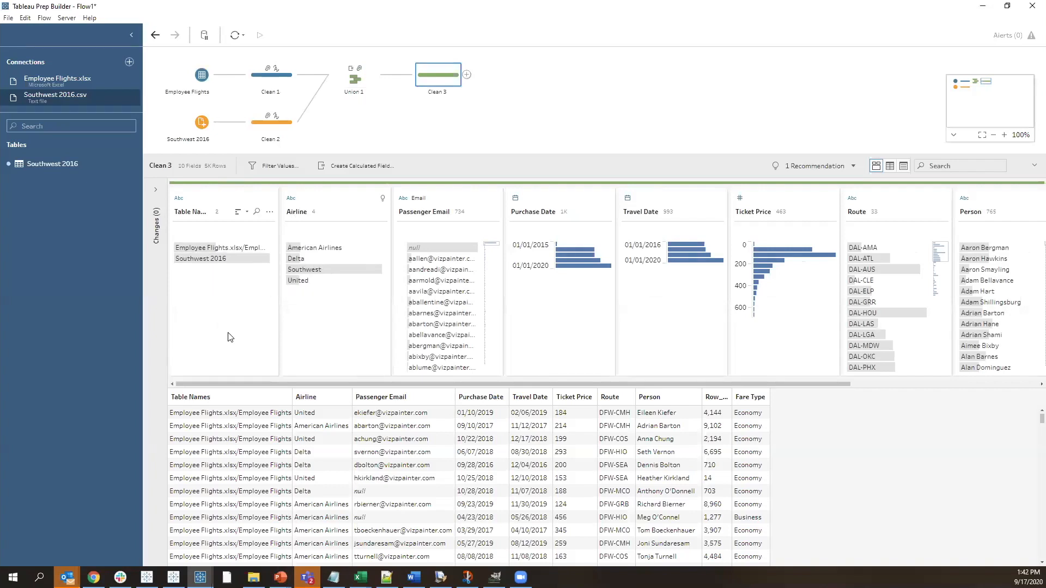
Widen the Table Names field in Clean 3 and highlight Southwest 2016 and Employee Flights in turn to examine each source's rows
left_click_drag(279, 203, 311, 202)
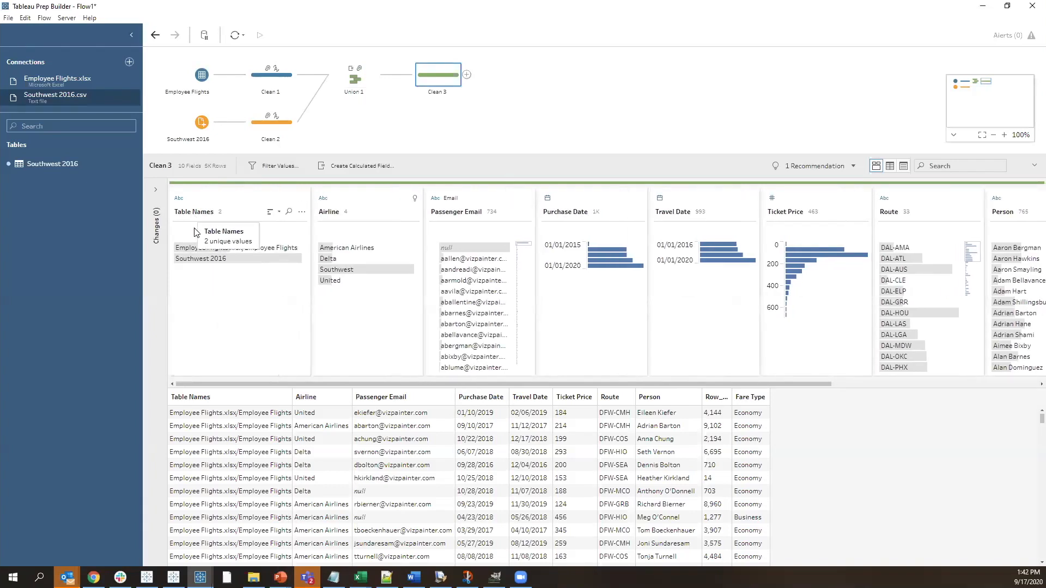
mouse_move(200, 262)
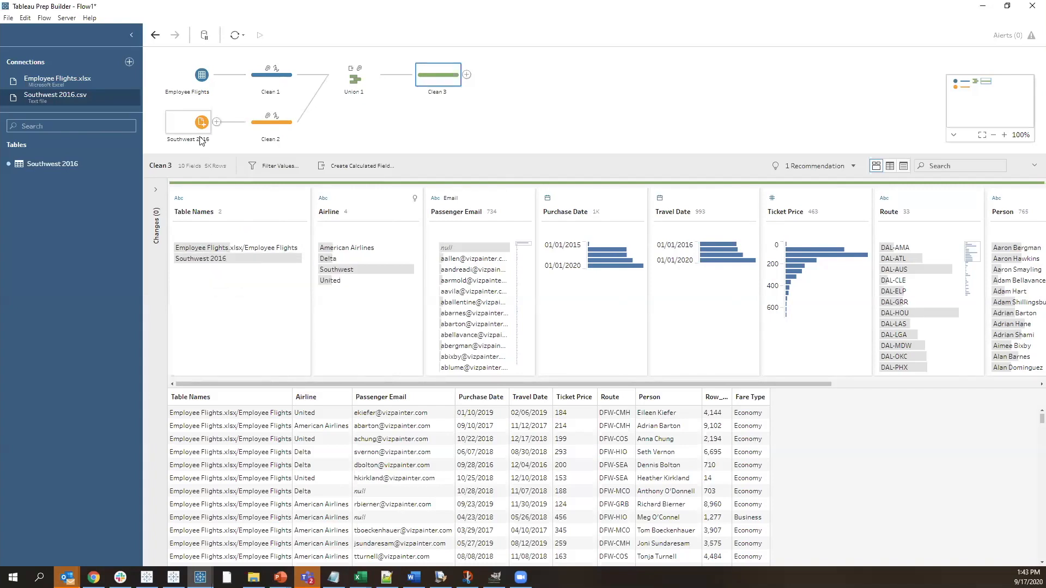
left_click(190, 259)
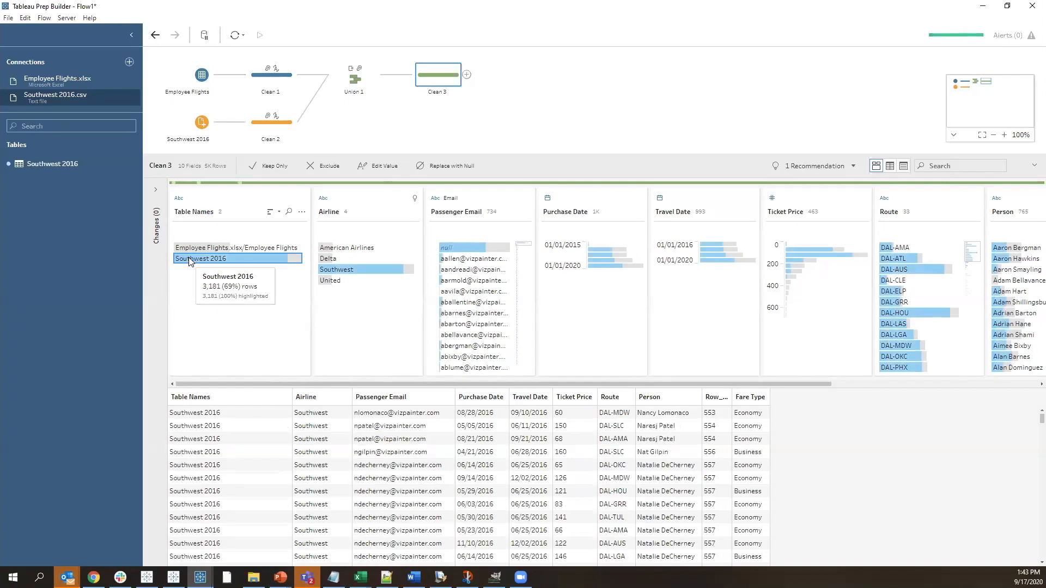
left_click(210, 249)
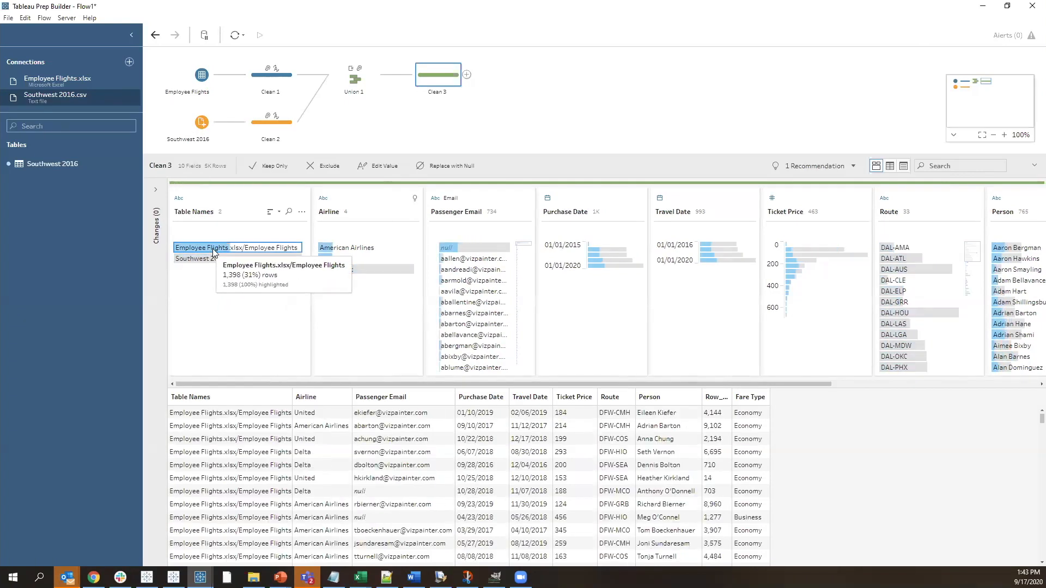
Remove the Table Names field from Clean 3
left_click(243, 203)
right_click(243, 202)
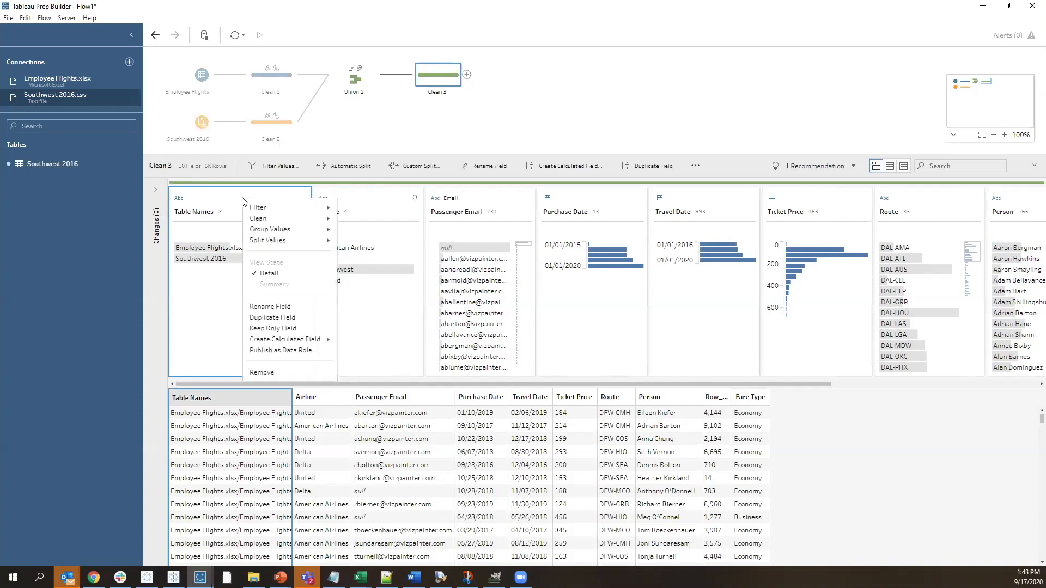
left_click(262, 374)
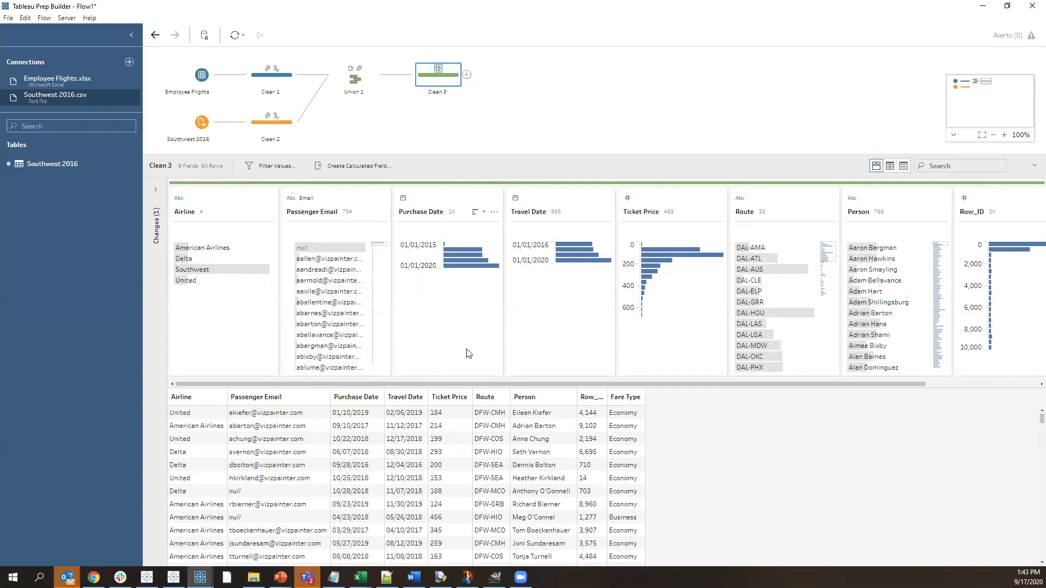
Show the Row_ID field's values in the Detail view state and remove the field from Clean 3
left_click_drag(691, 381, 816, 380)
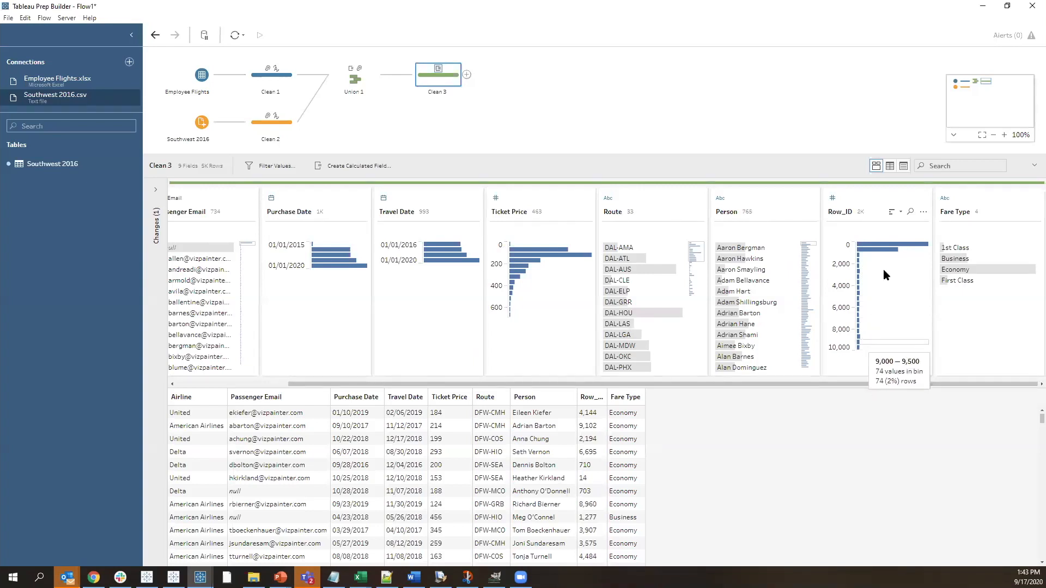
right_click(868, 199)
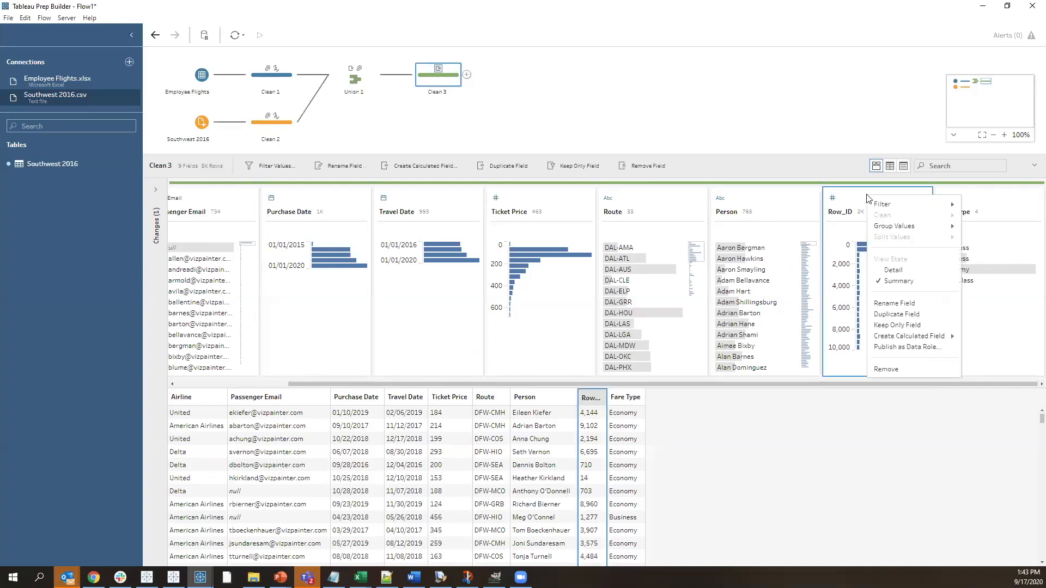
left_click(908, 264)
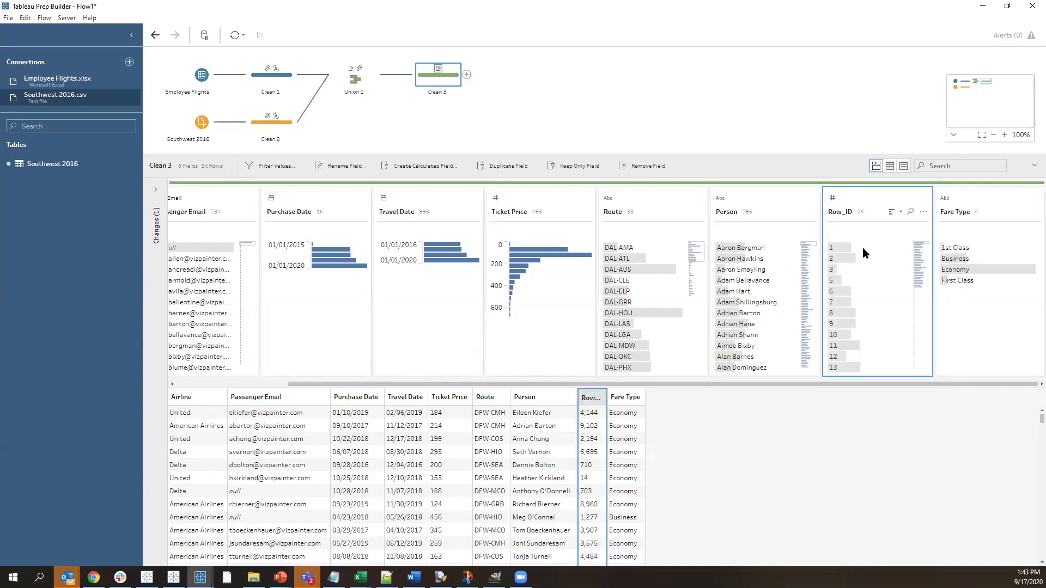
right_click(876, 200)
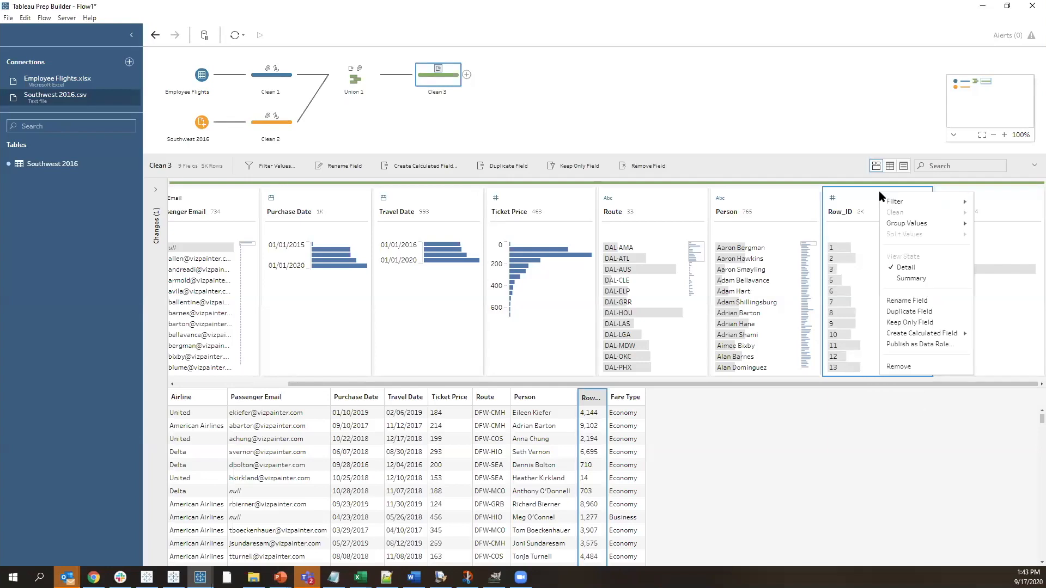
left_click(905, 365)
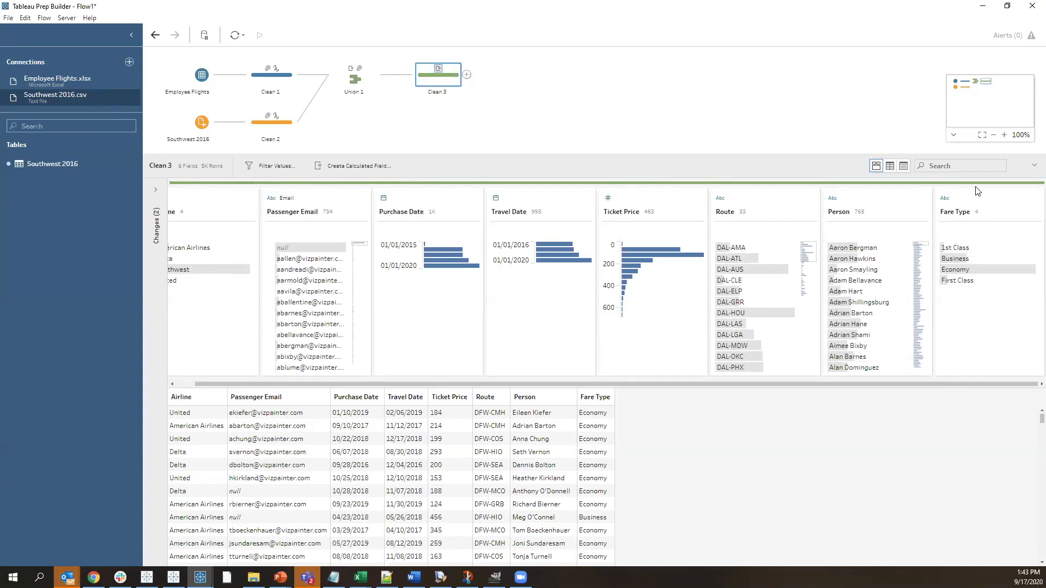
Group the 1st Class and First Class values of the Fare Type field into one value
left_click(980, 203)
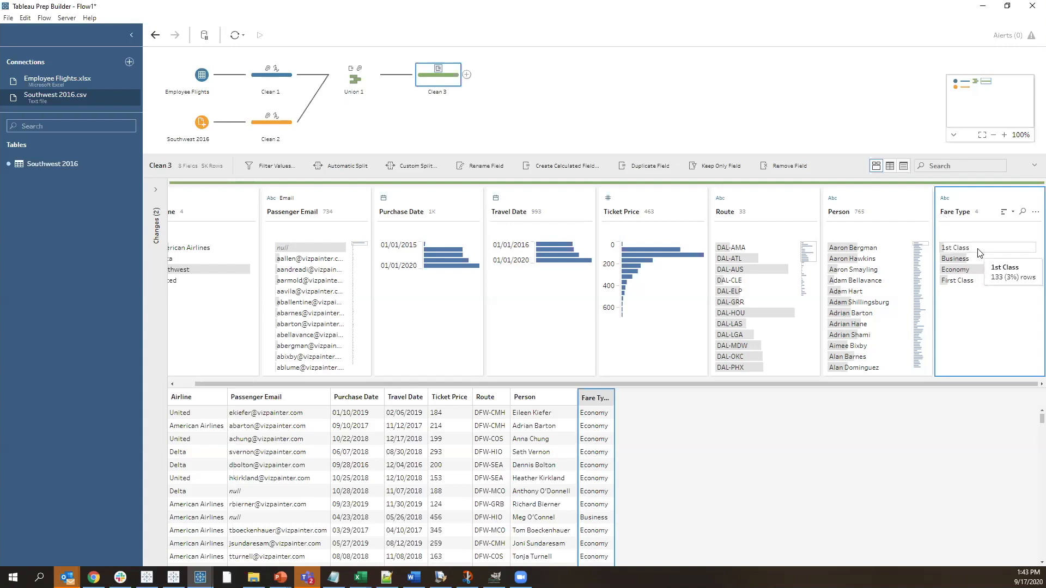
left_click(959, 281)
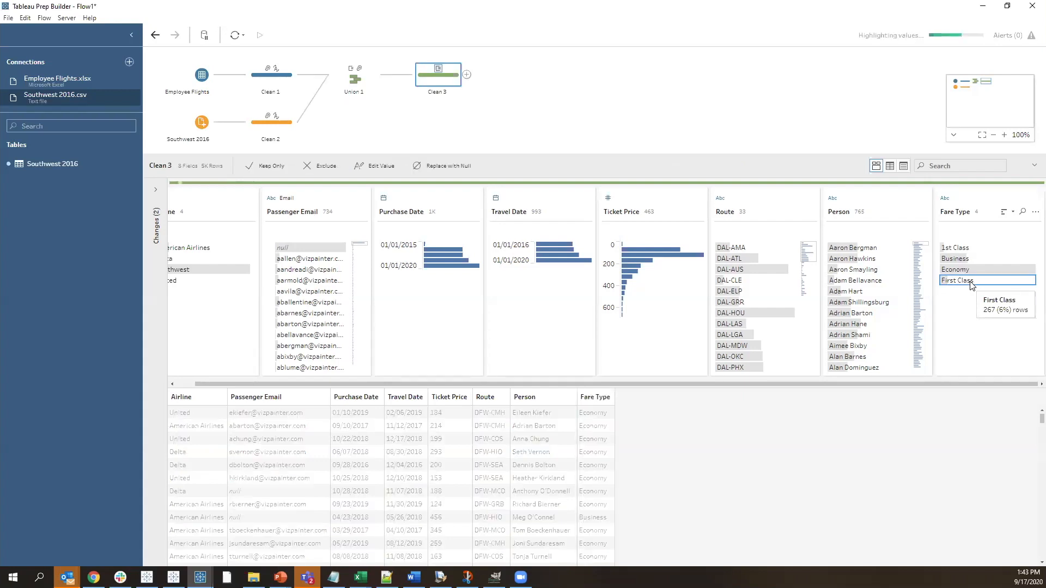
left_click(974, 249, "ctrl")
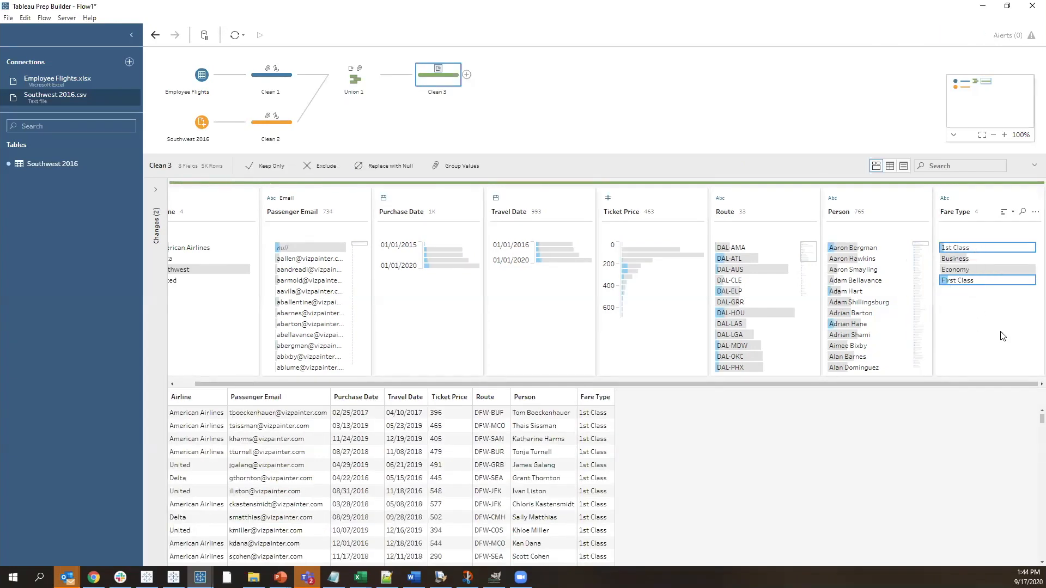
right_click(981, 286)
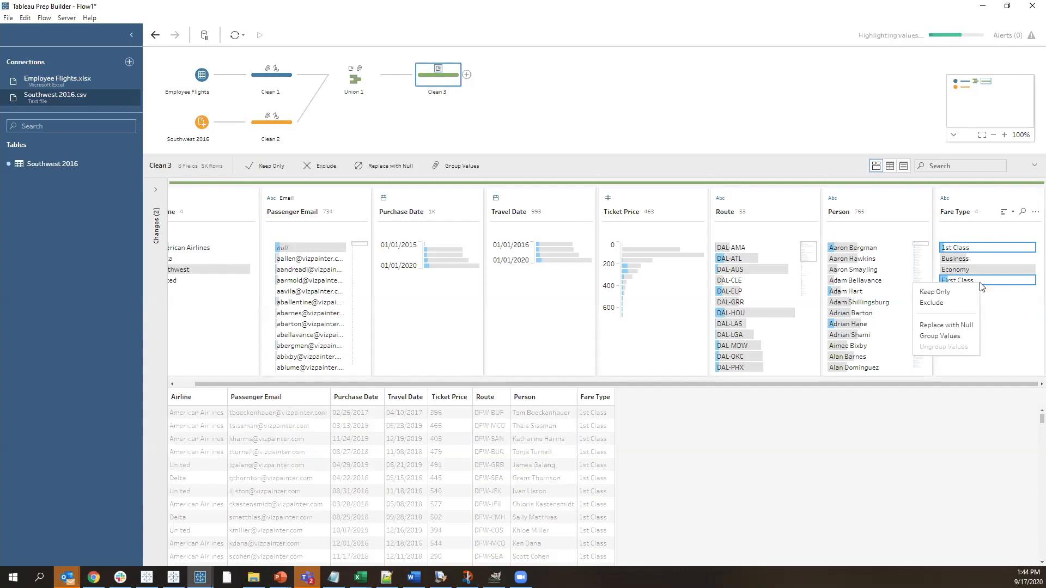
left_click(957, 337)
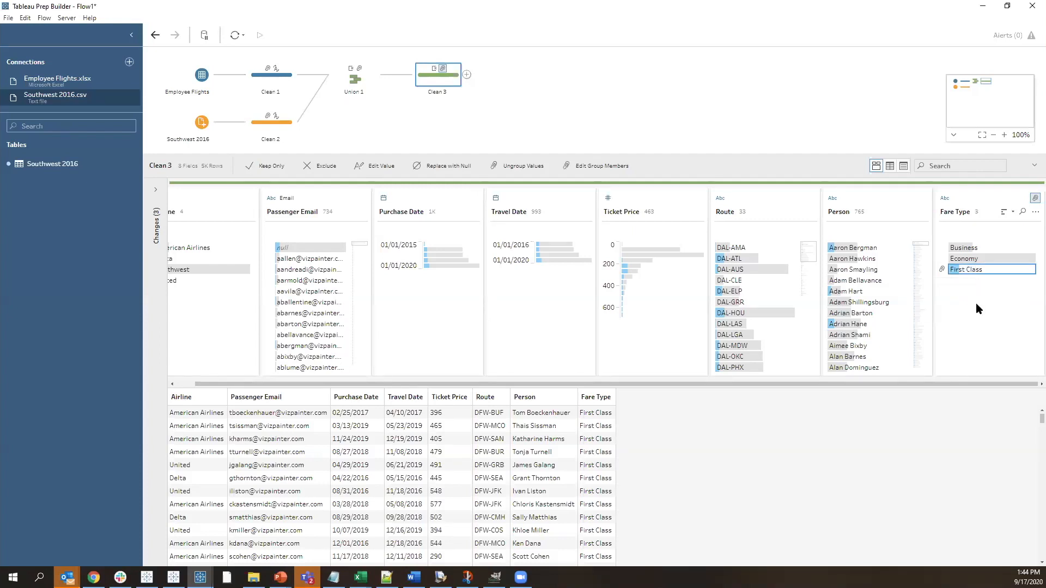
left_click(976, 303)
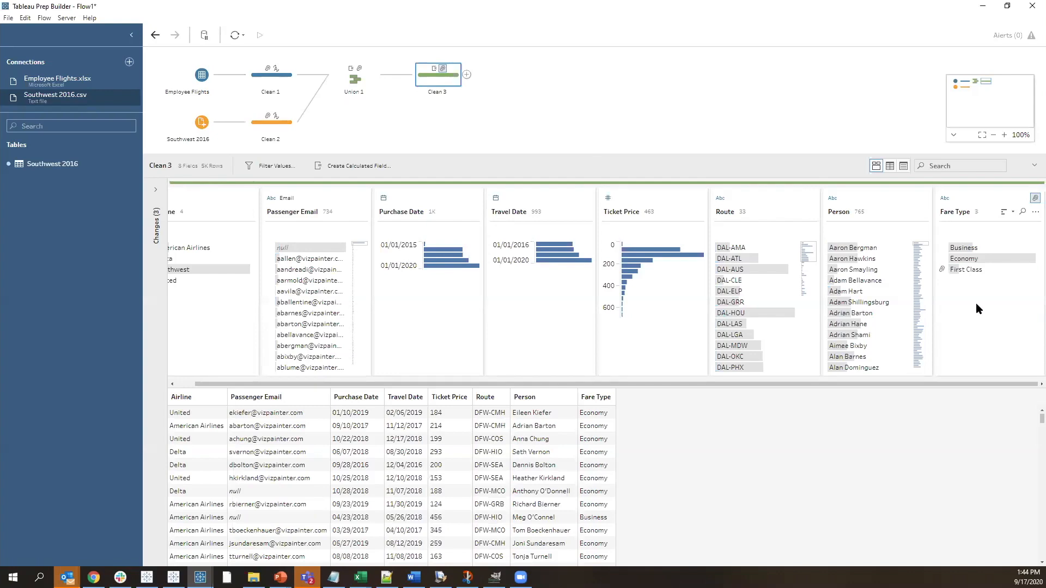
Highlight Business, Economy and First Class in Fare Type in turn to compare their related rows and ticket prices, then clear the highlight
left_click(963, 249)
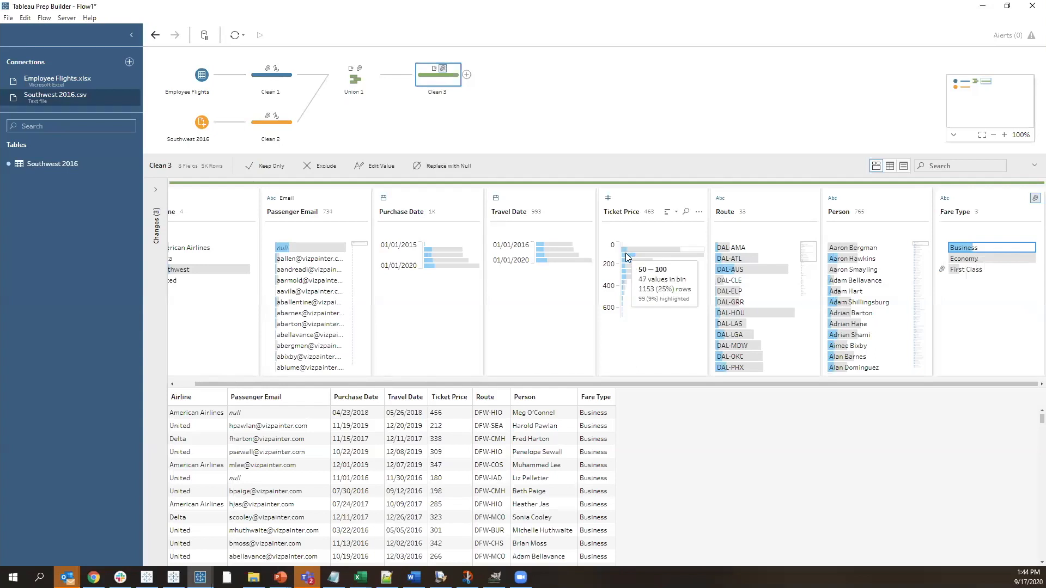
left_click(963, 260)
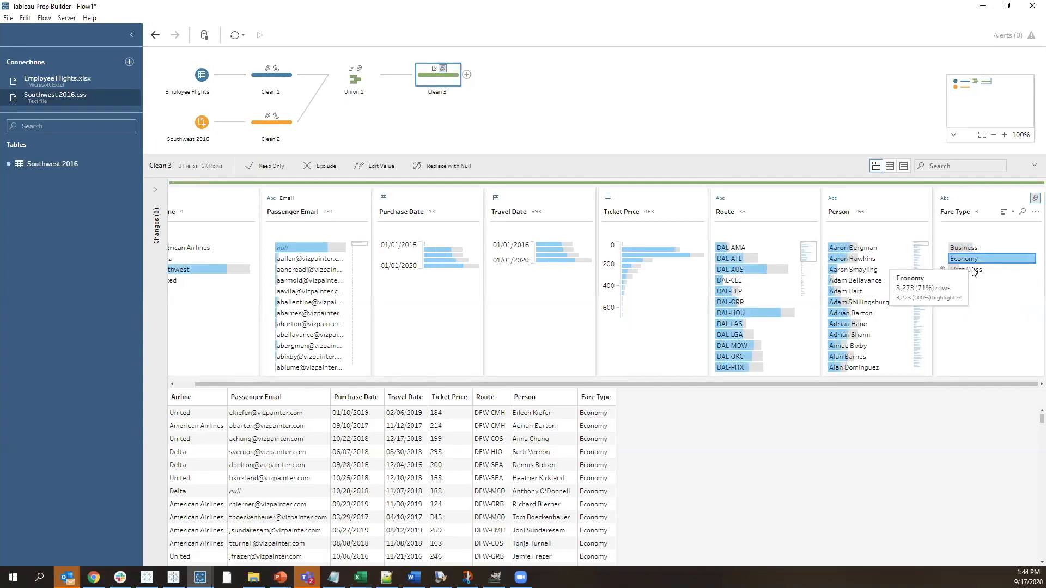
left_click(975, 270)
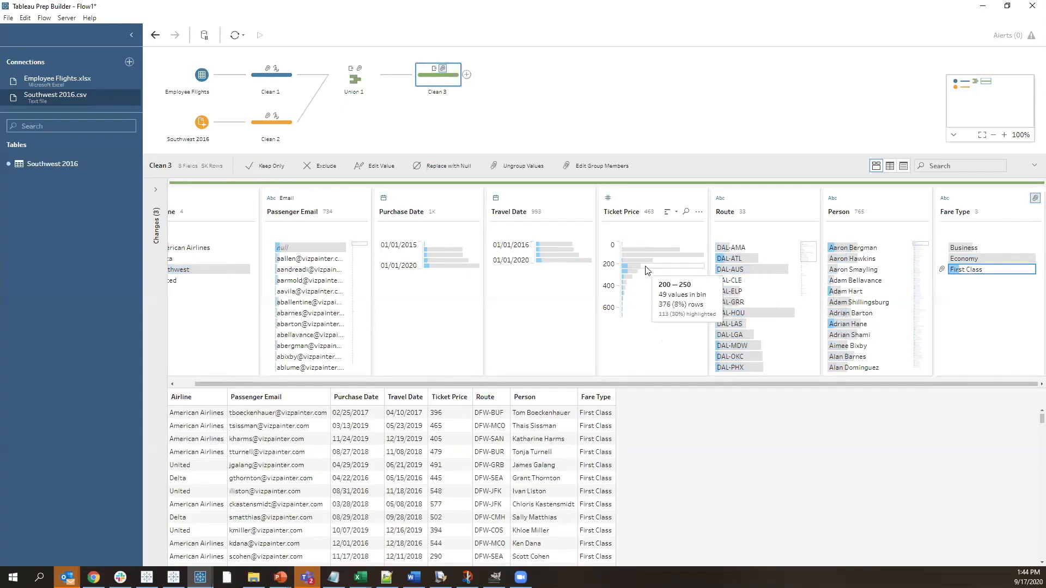
mouse_move(670, 320)
left_click(999, 314)
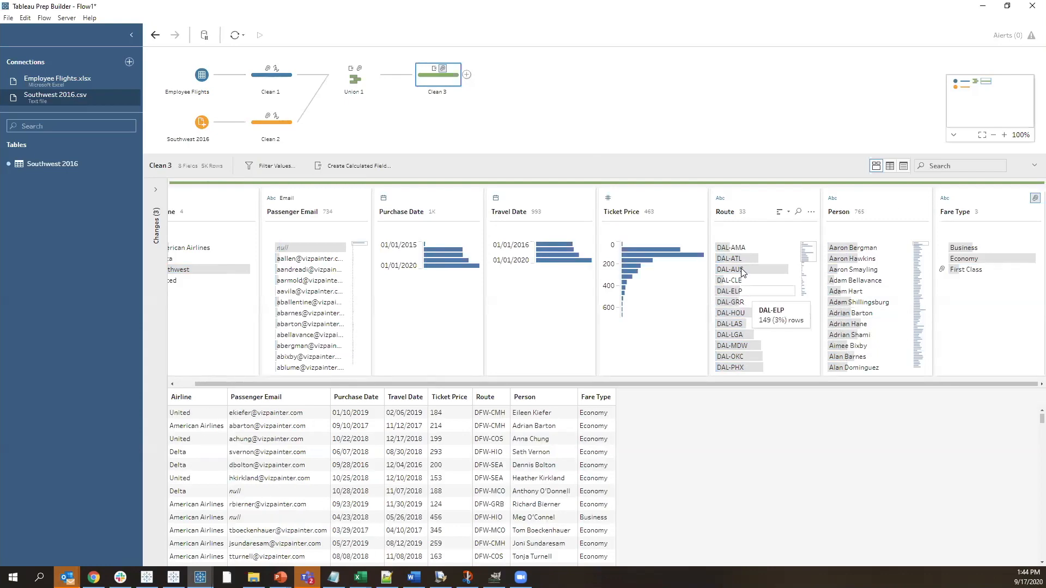
mouse_move(557, 251)
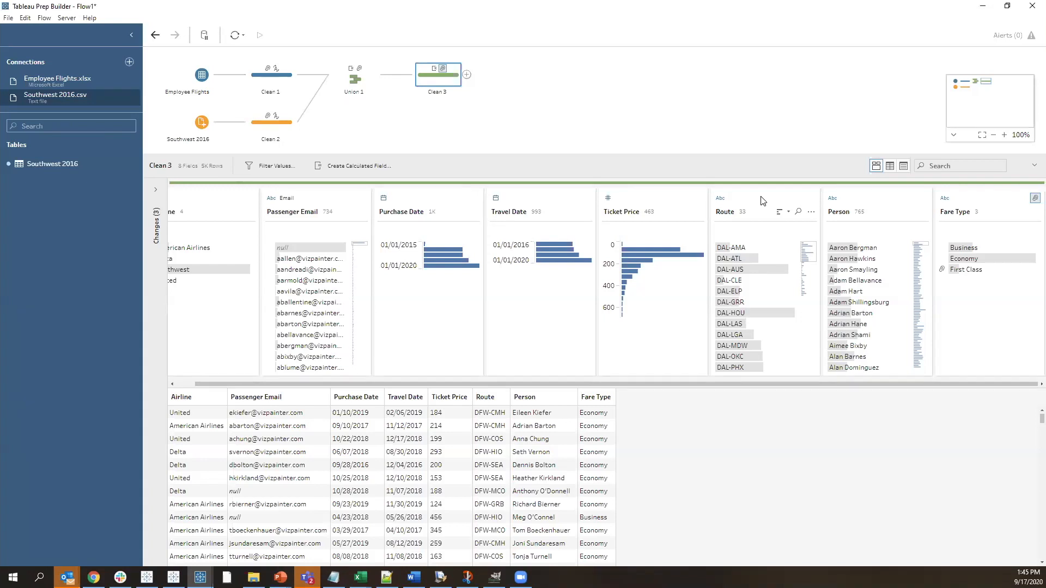
mouse_move(730, 252)
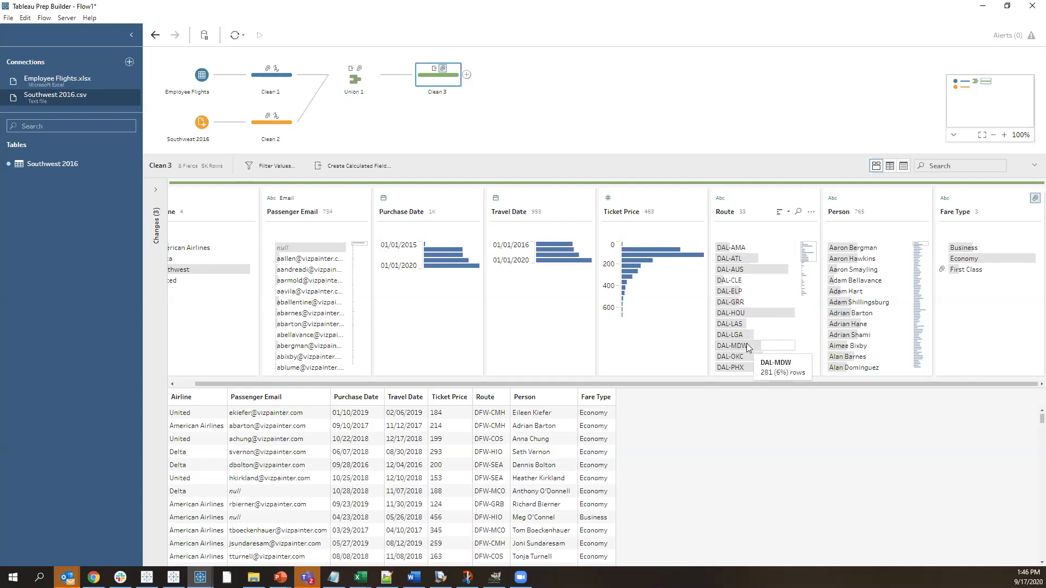
left_click(765, 202)
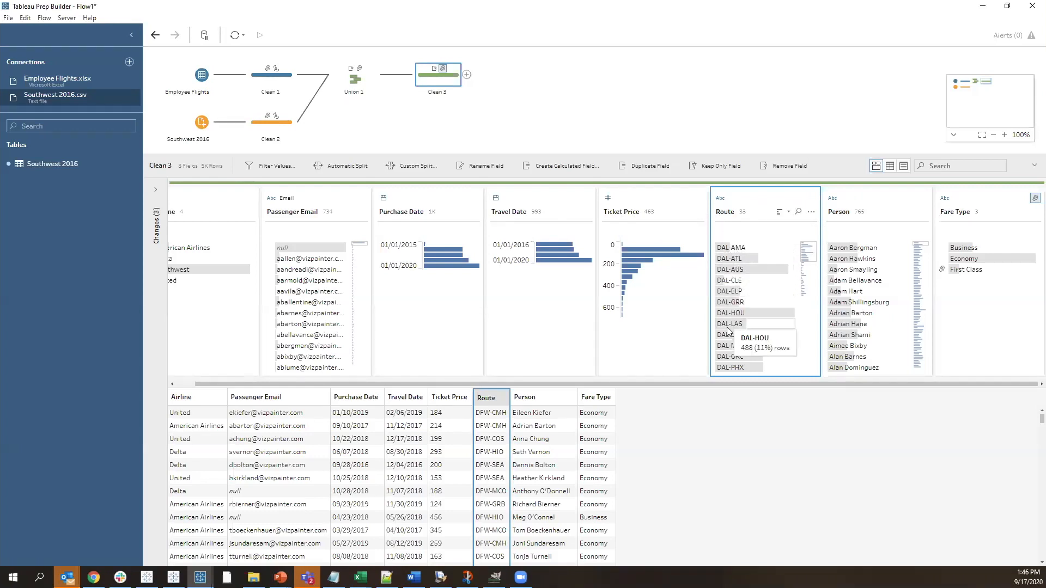
right_click(754, 202)
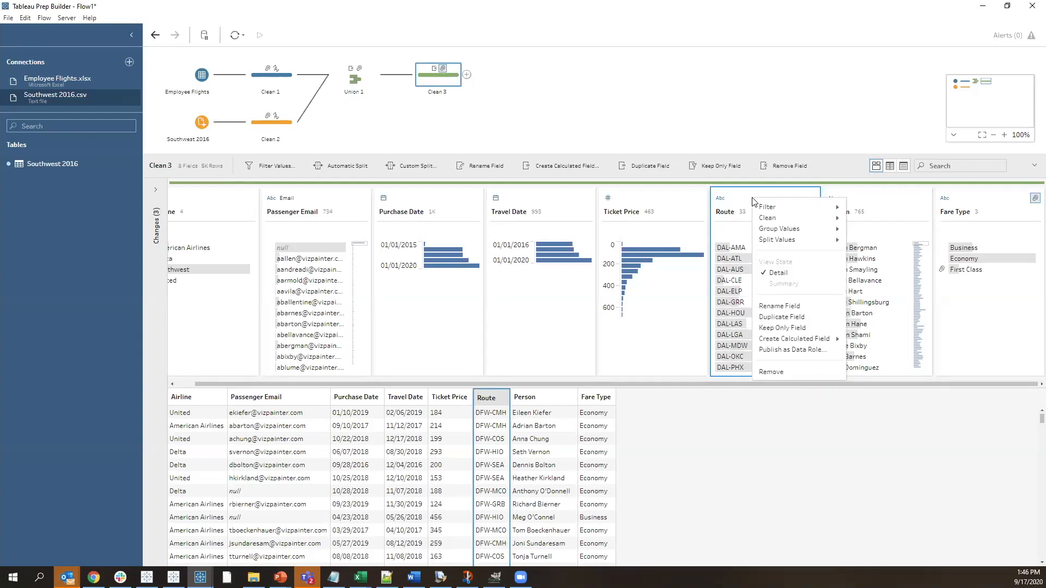
left_click(746, 197)
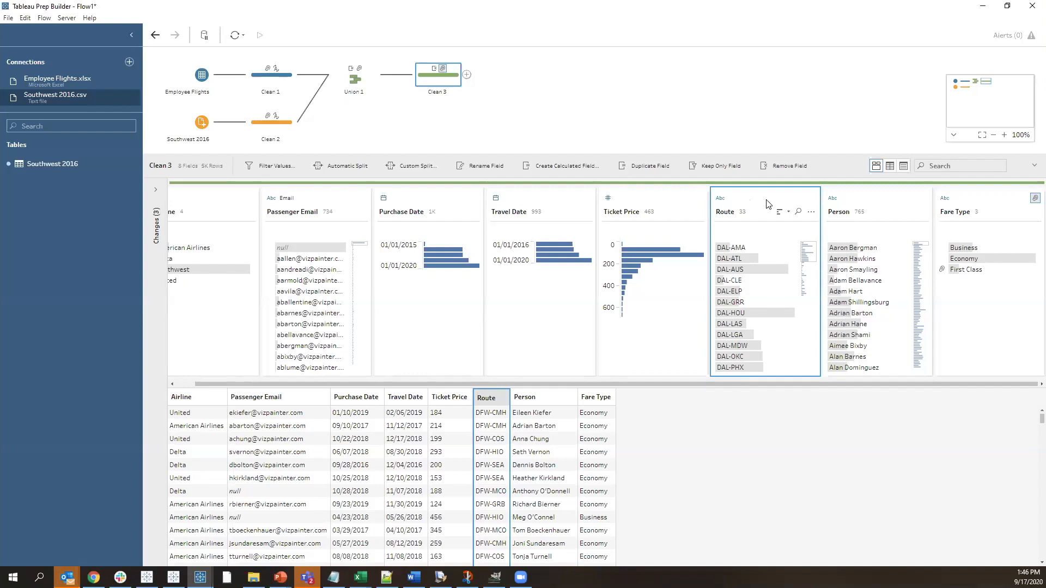
right_click(771, 202)
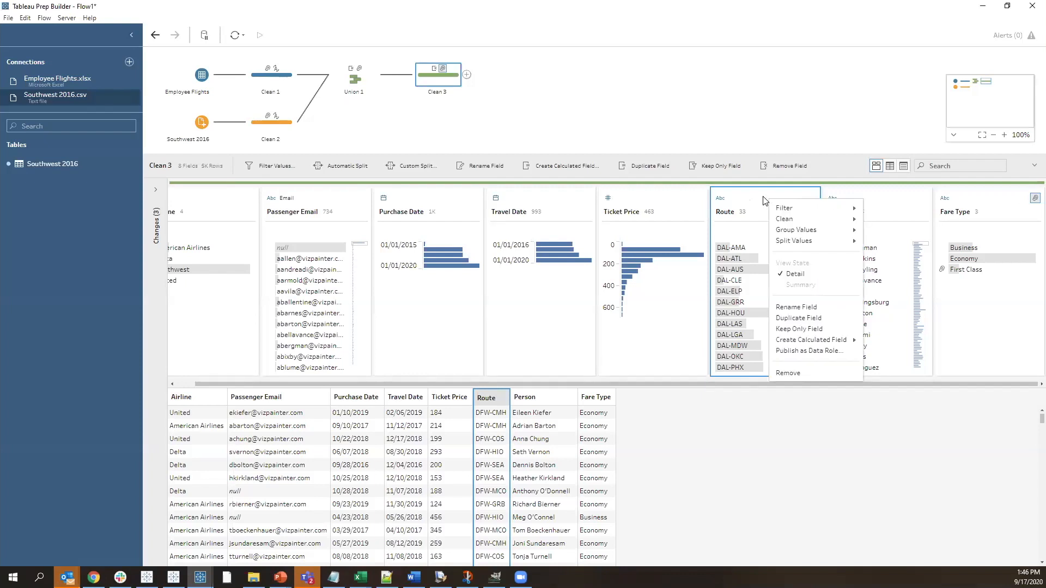
left_click(764, 201)
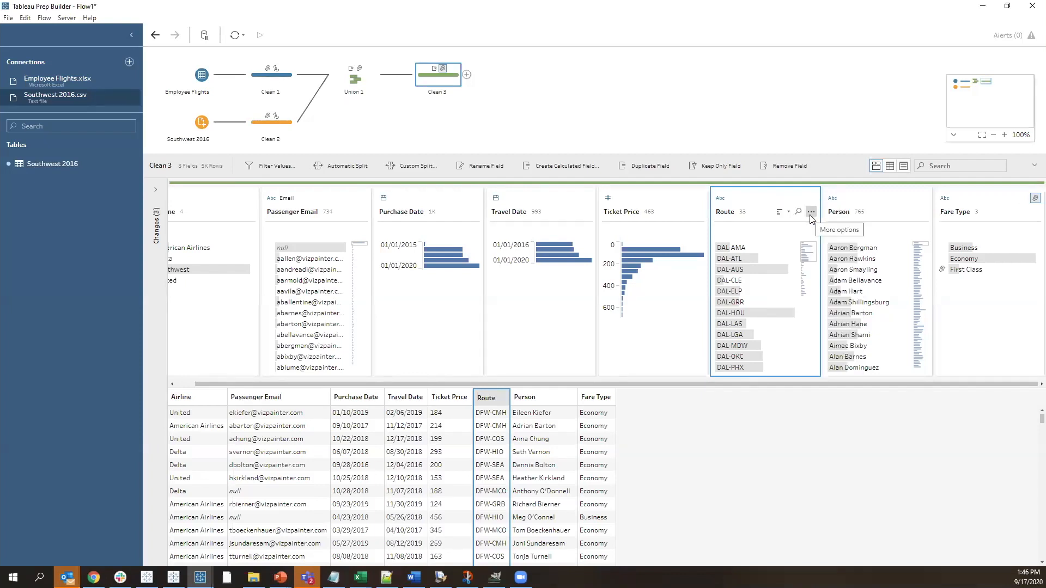
Apply a custom split to the Route field with the separator "-", splitting off the first 2 fields
left_click(810, 213)
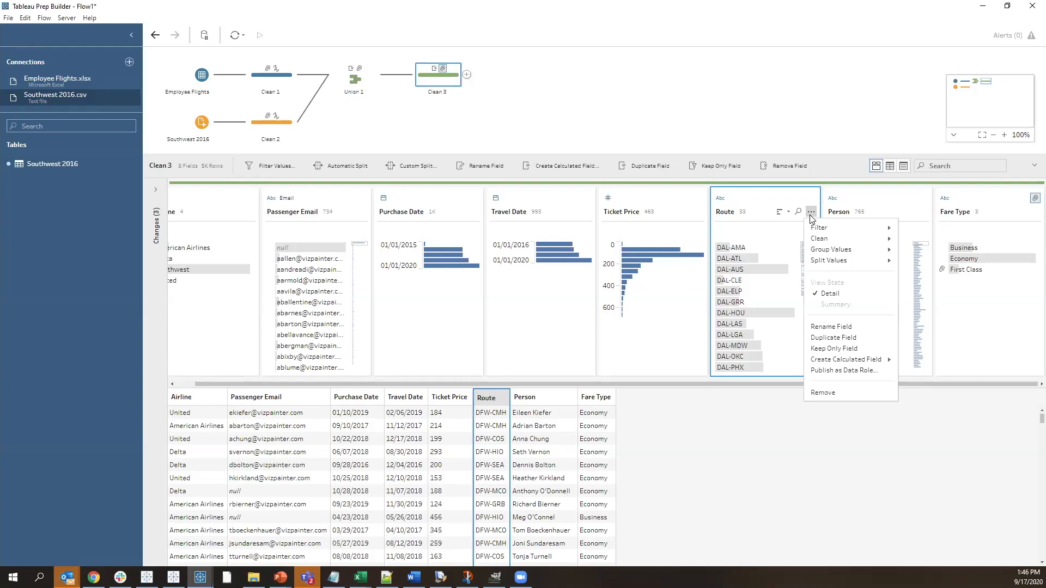
mouse_move(828, 228)
mouse_move(838, 262)
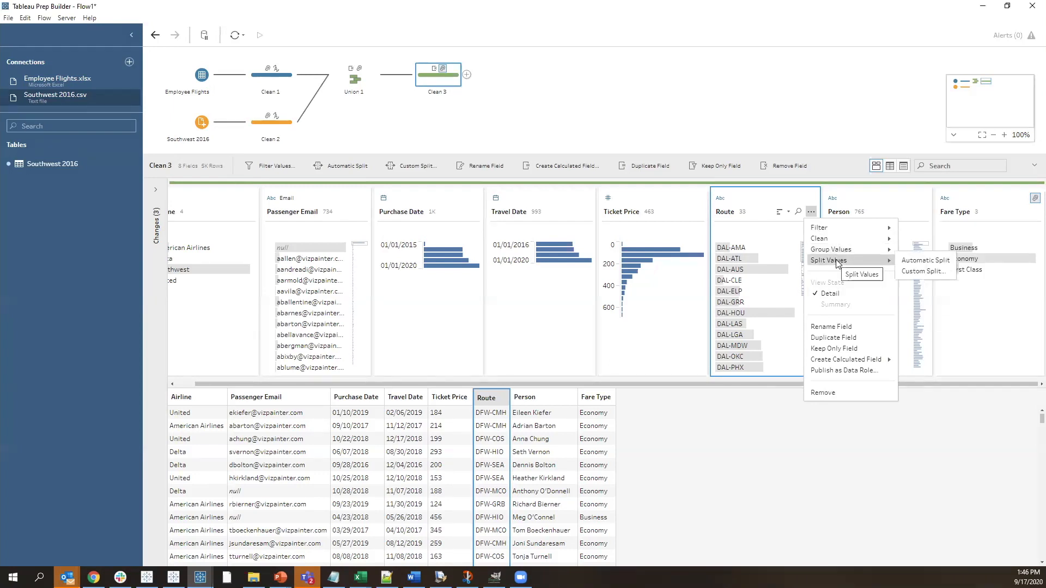
left_click(909, 272)
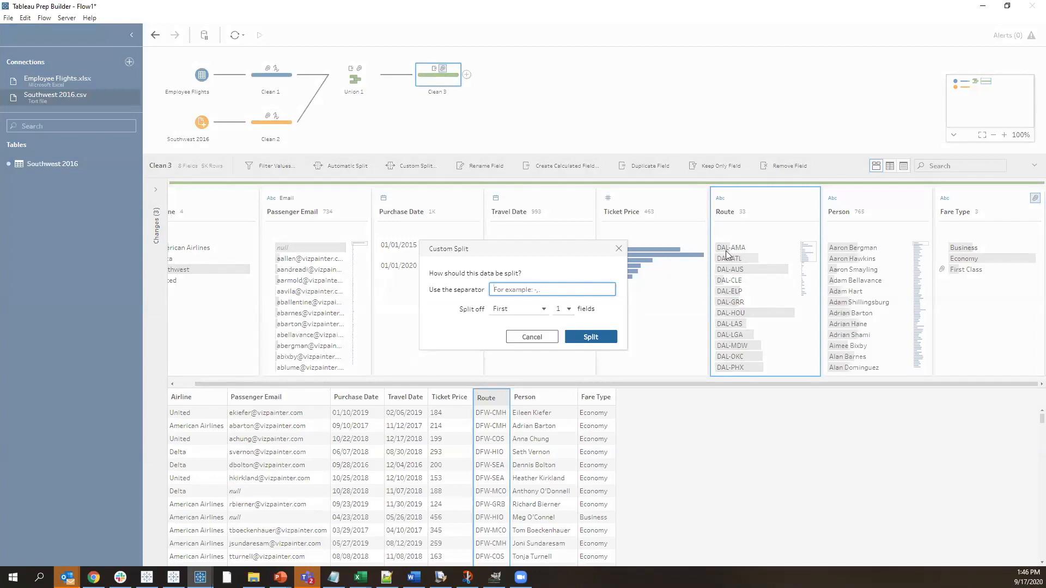
type("-")
left_click(562, 308)
left_click(563, 336)
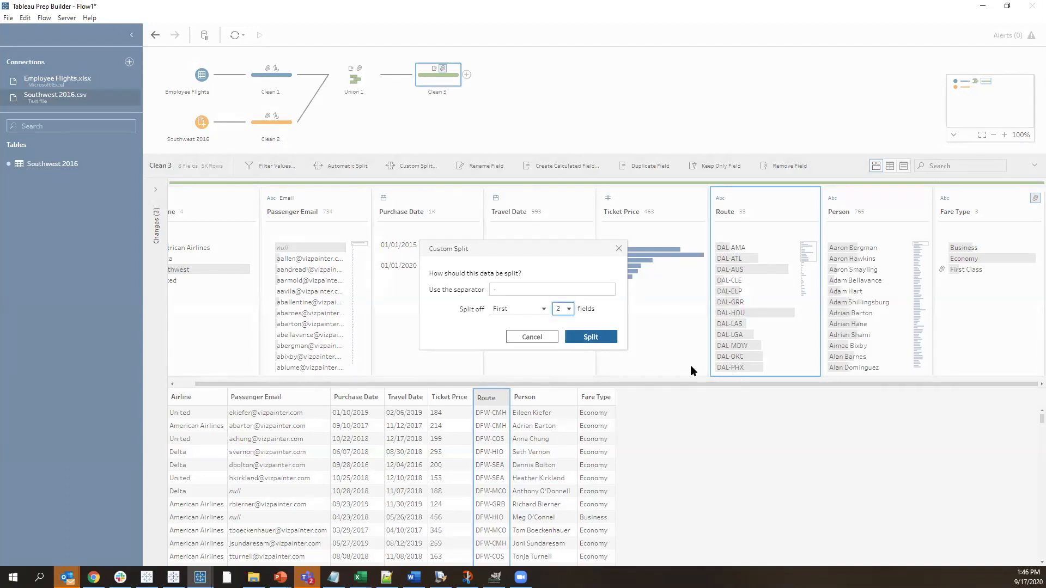
left_click(590, 337)
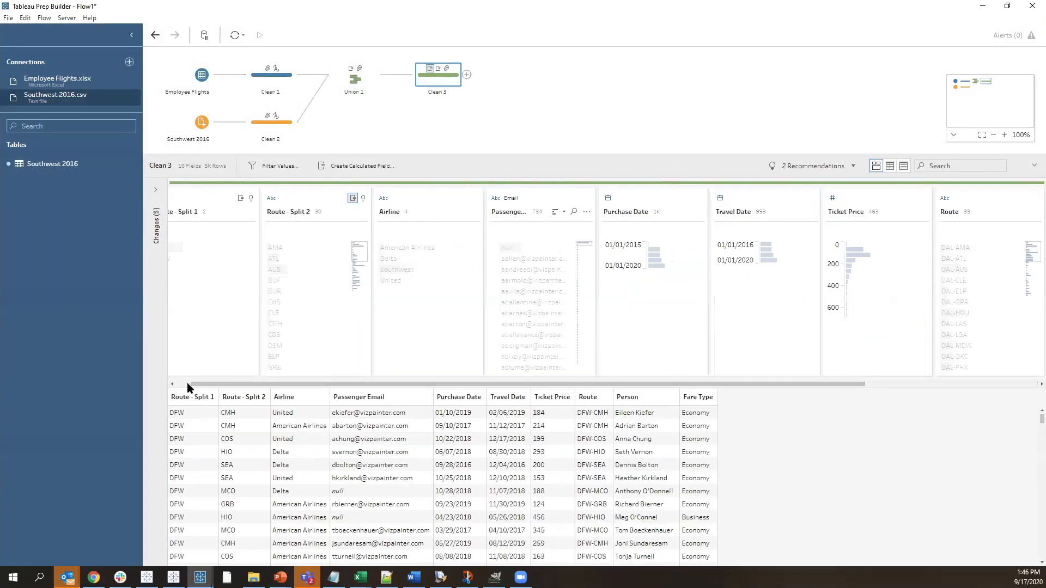
Rename the Route - Split 1 field as Origin
left_click(188, 383)
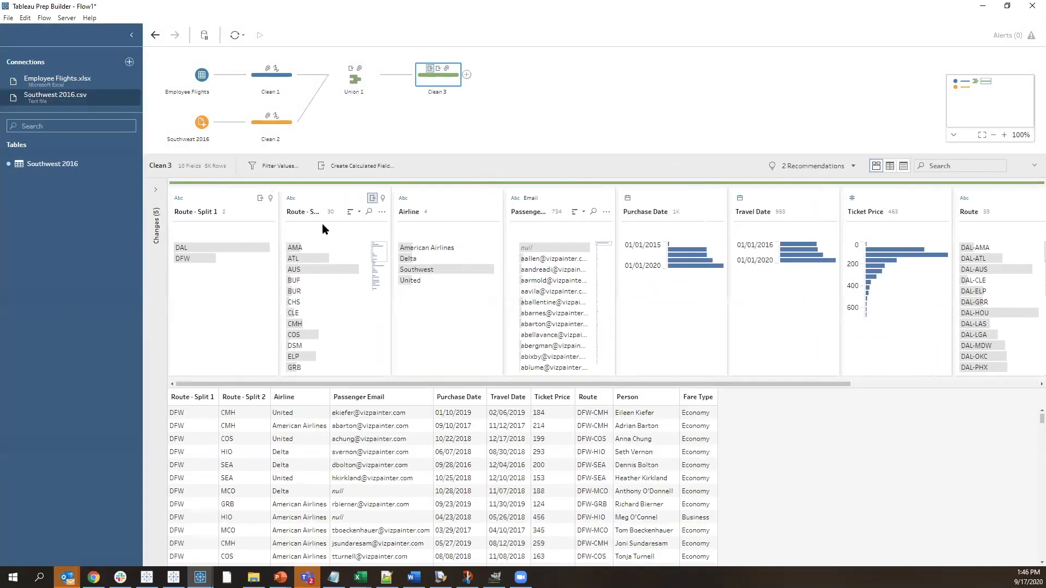
left_click(201, 201)
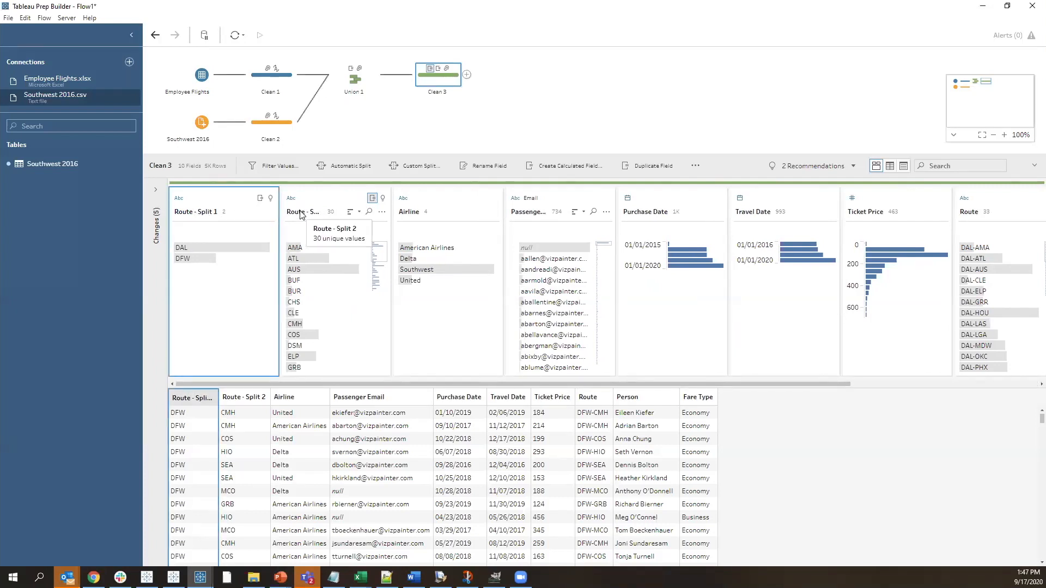
double_click(187, 212)
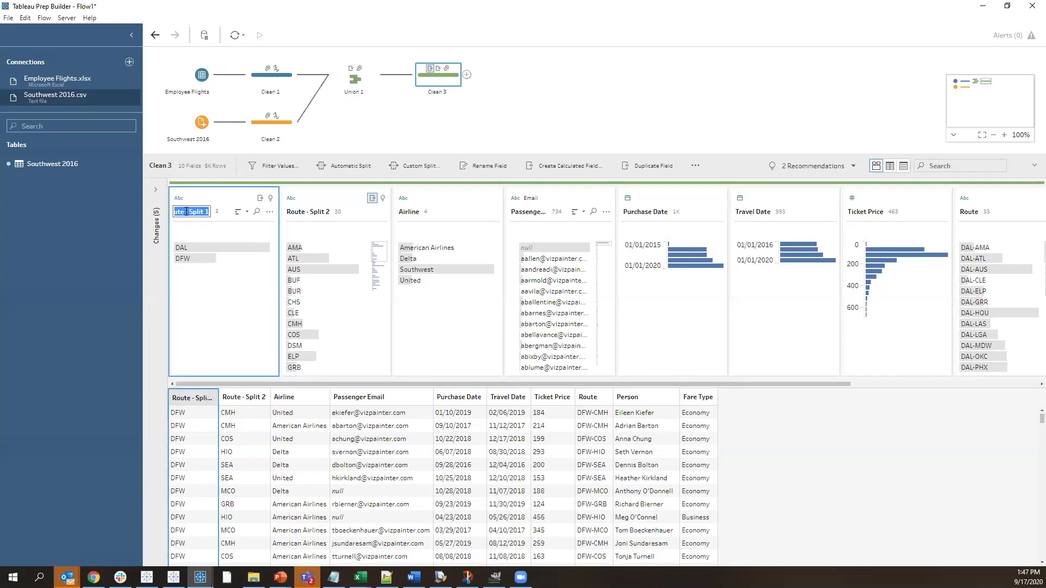
type("Origin")
key("Return")
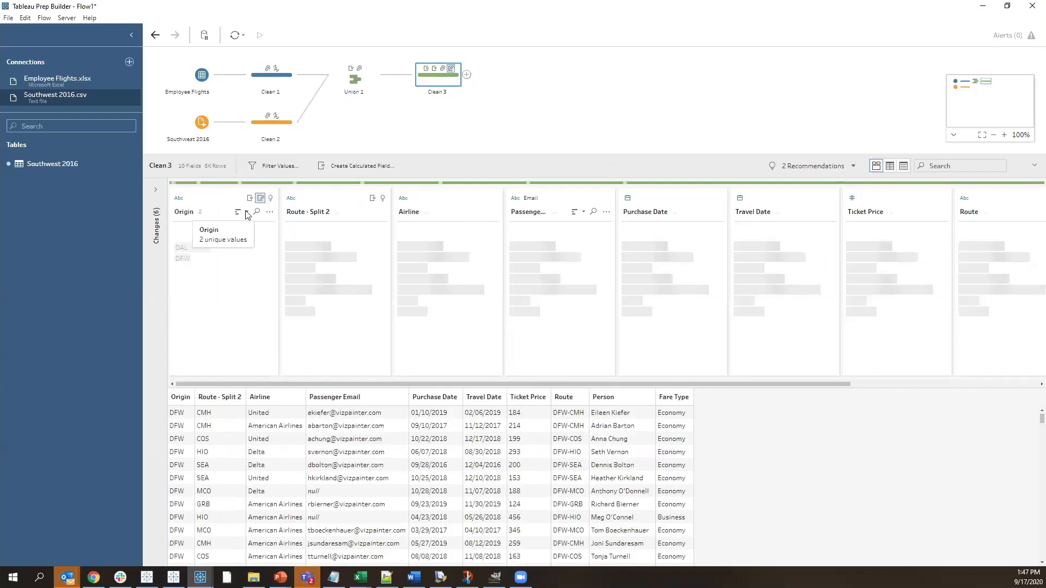
Rename the Route - Split 2 field as Destination
double_click(303, 213)
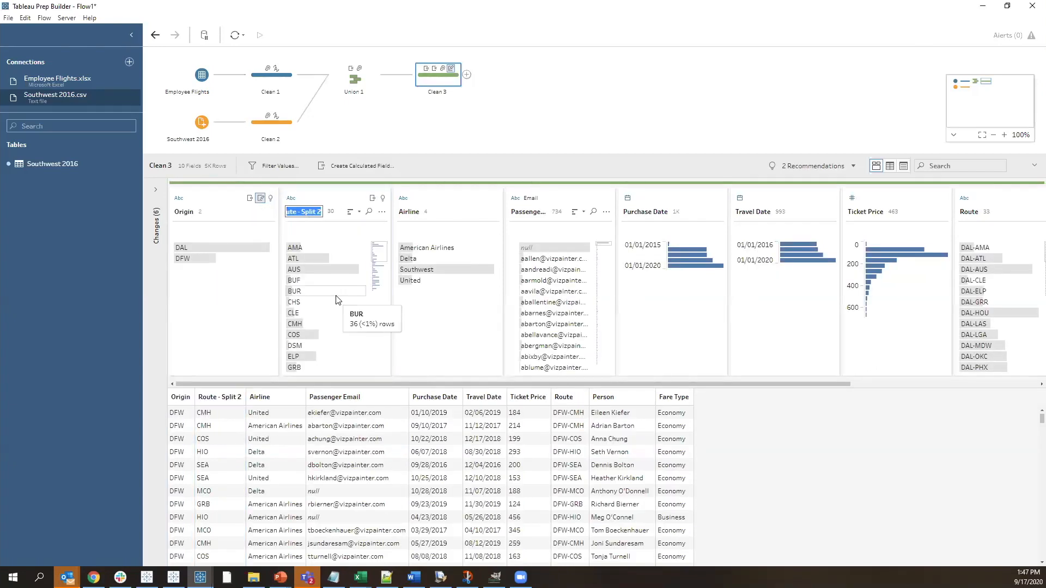
type("Destination")
key("Return")
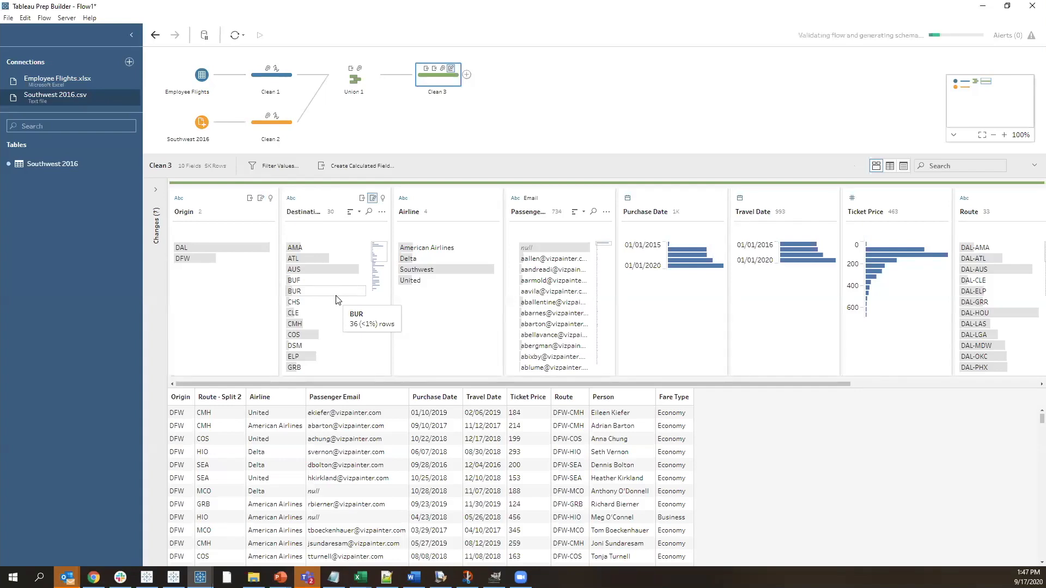
left_click(291, 200)
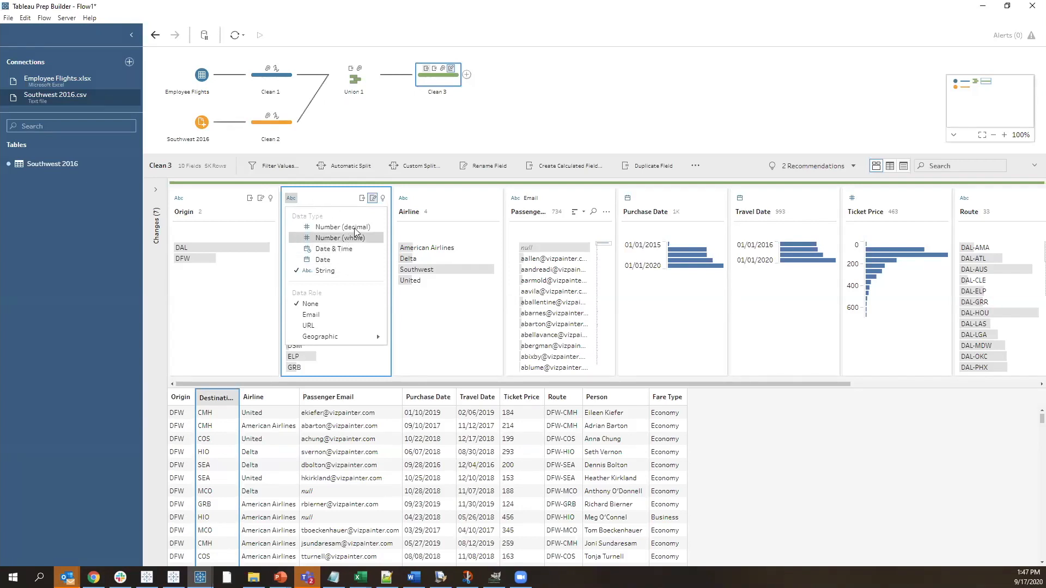
left_click(412, 317)
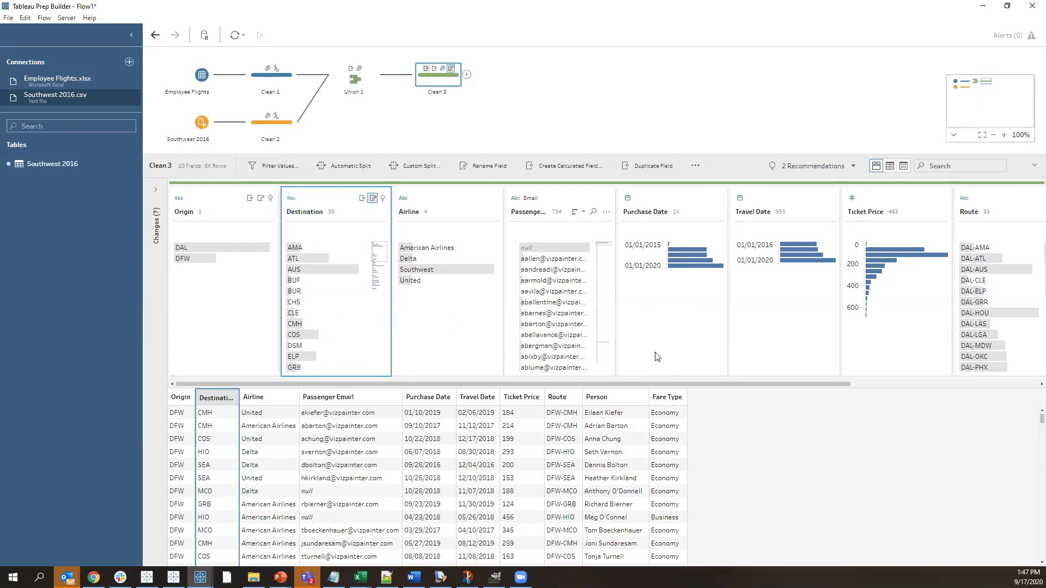
Highlight individual people in the Person field to examine their trips, and browse further through the list of people
left_click_drag(695, 382, 627, 370)
left_click_drag(544, 382, 784, 380)
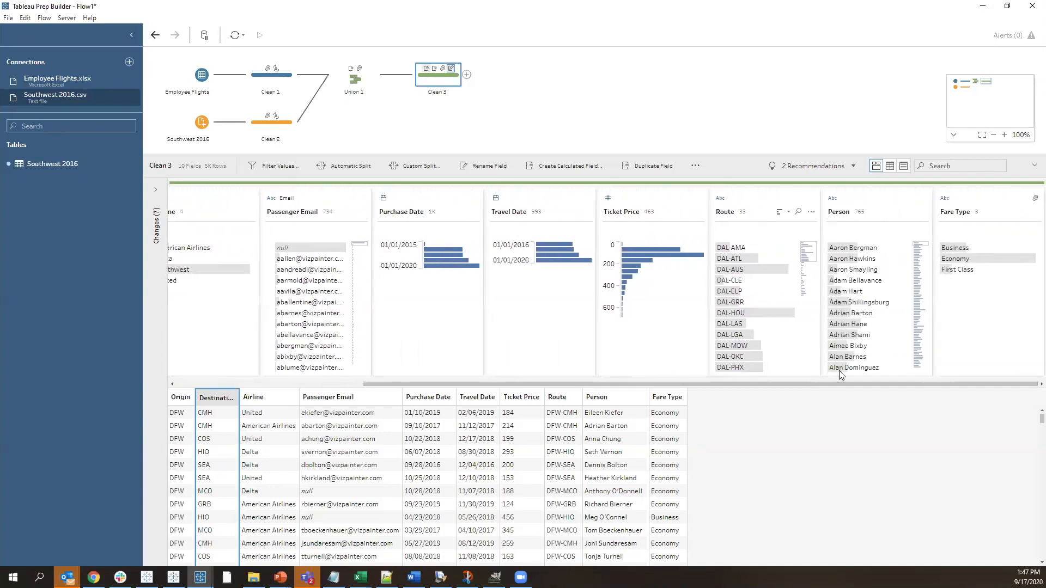
left_click(876, 260)
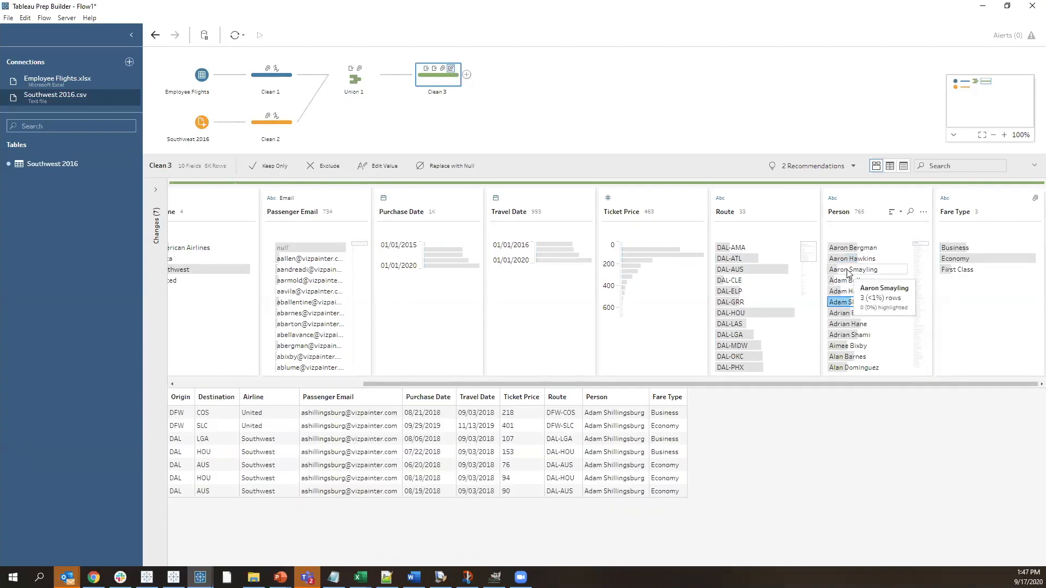
left_click(856, 269)
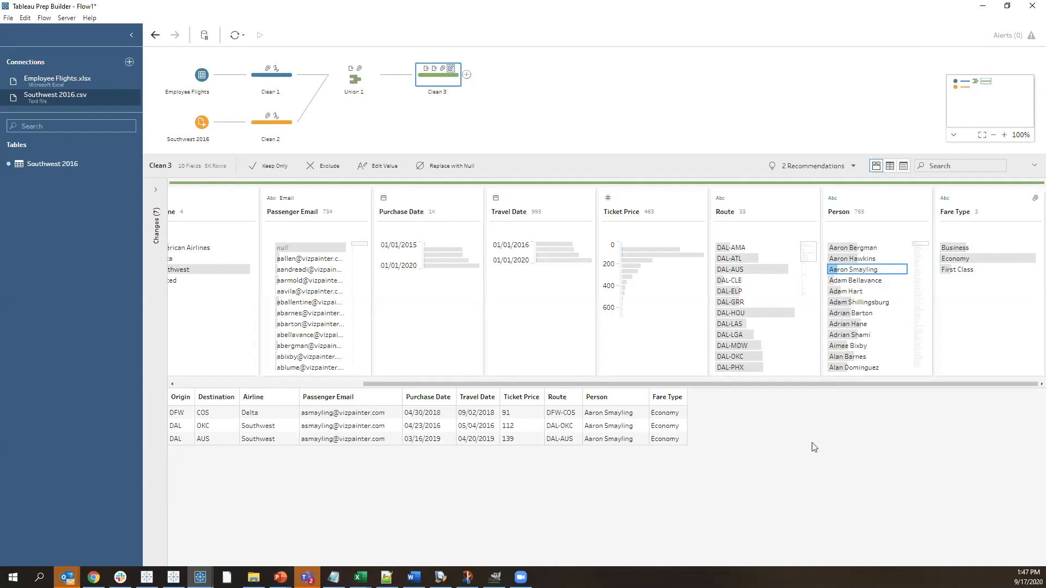
left_click(921, 325)
scroll(897, 332, "down", 2)
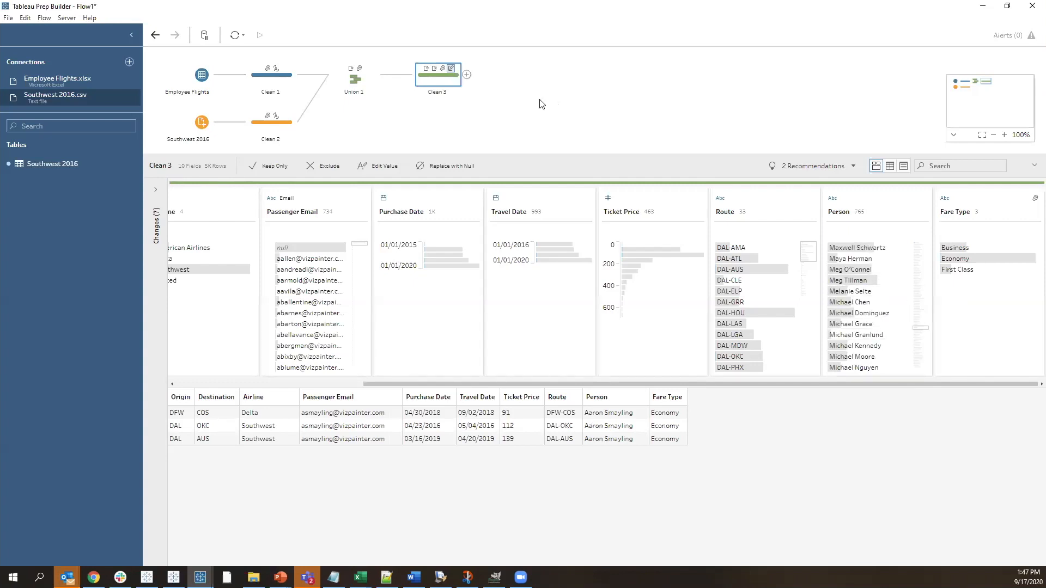
Add an Aggregate step after Clean 3 that groups by Person and sums Number of Rows (Aggregated)
left_click(467, 75)
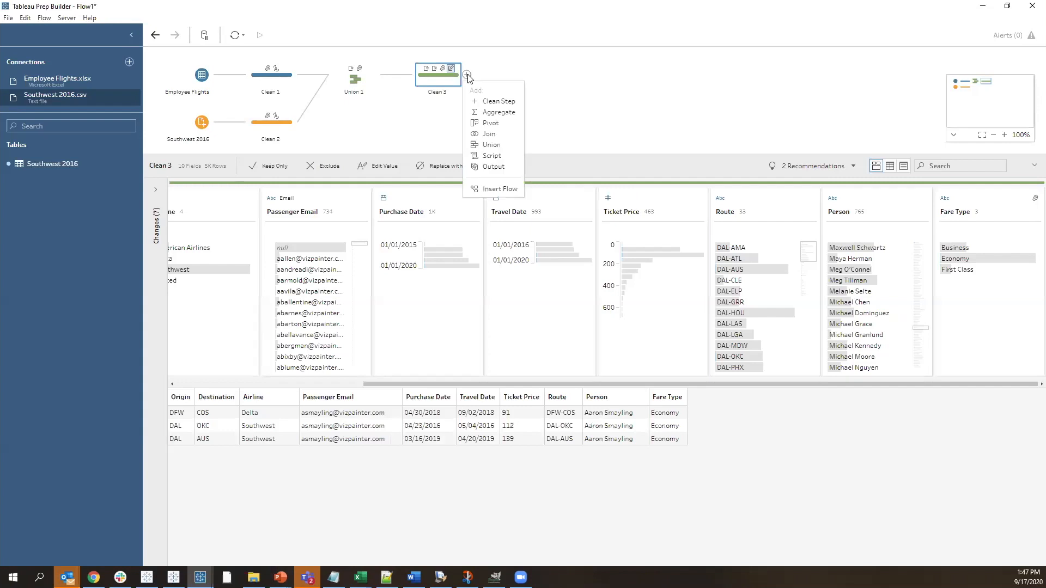
left_click(499, 113)
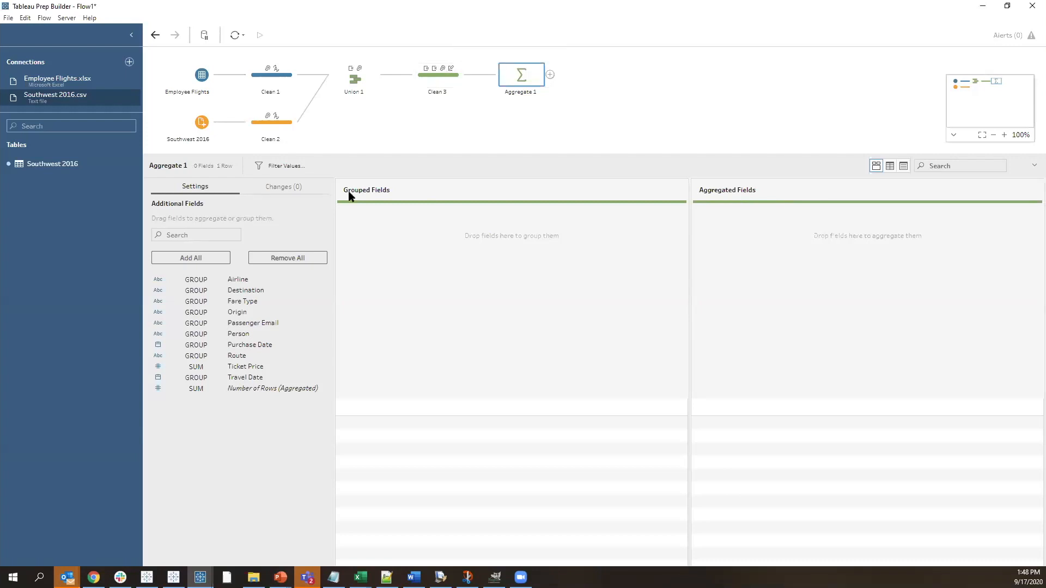
left_click_drag(230, 339, 435, 276)
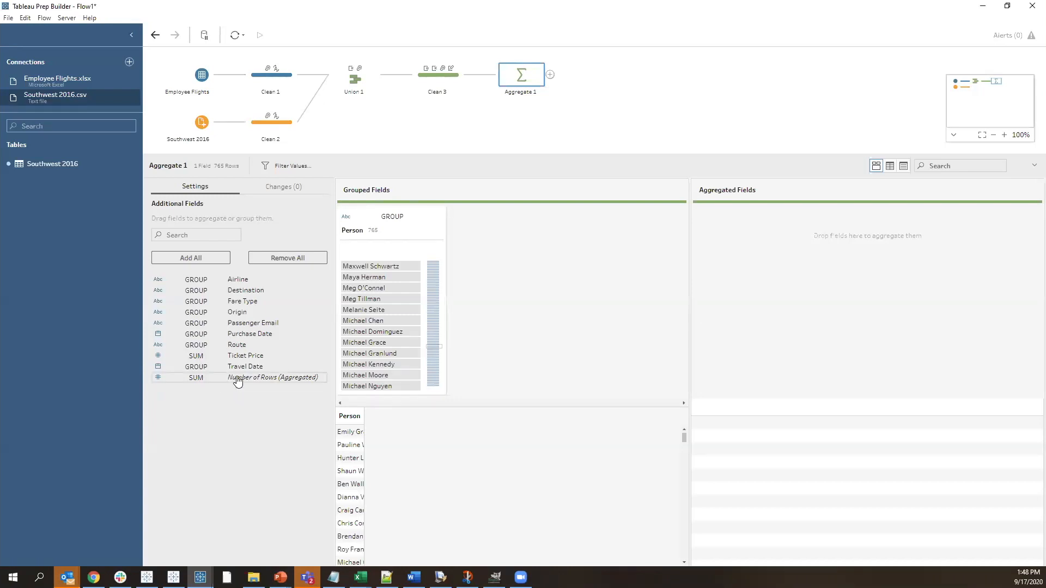
left_click_drag(251, 381, 769, 238)
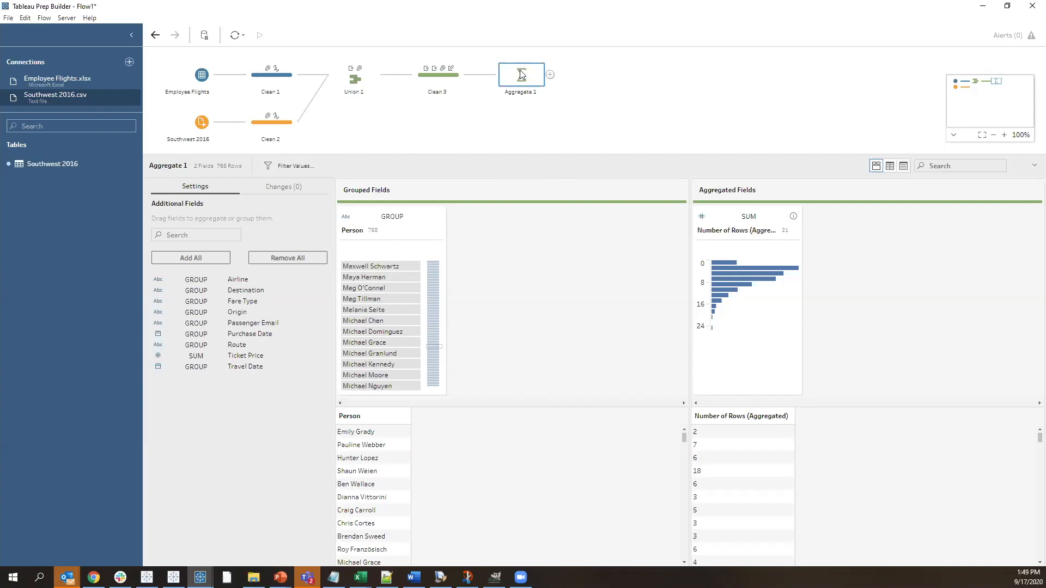
Add a clean step as a separate branch from Clean 3
left_click(468, 74)
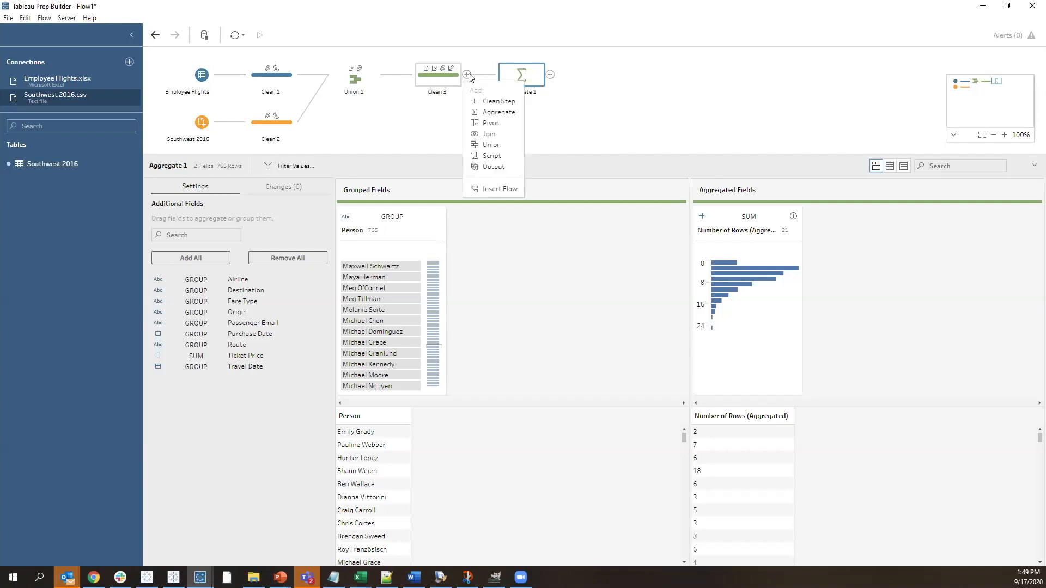
left_click(499, 103)
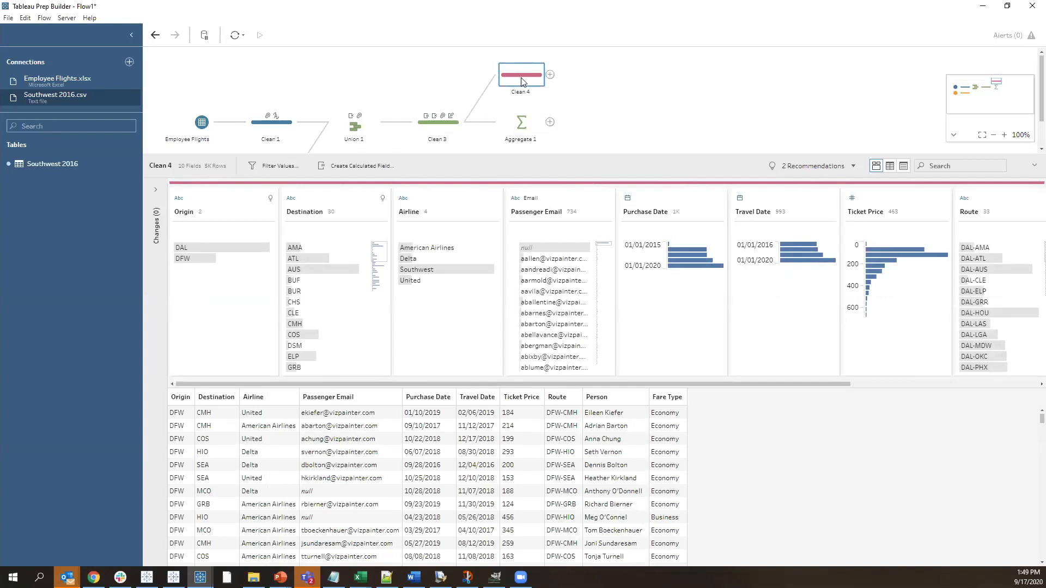
left_click_drag(606, 381, 796, 287)
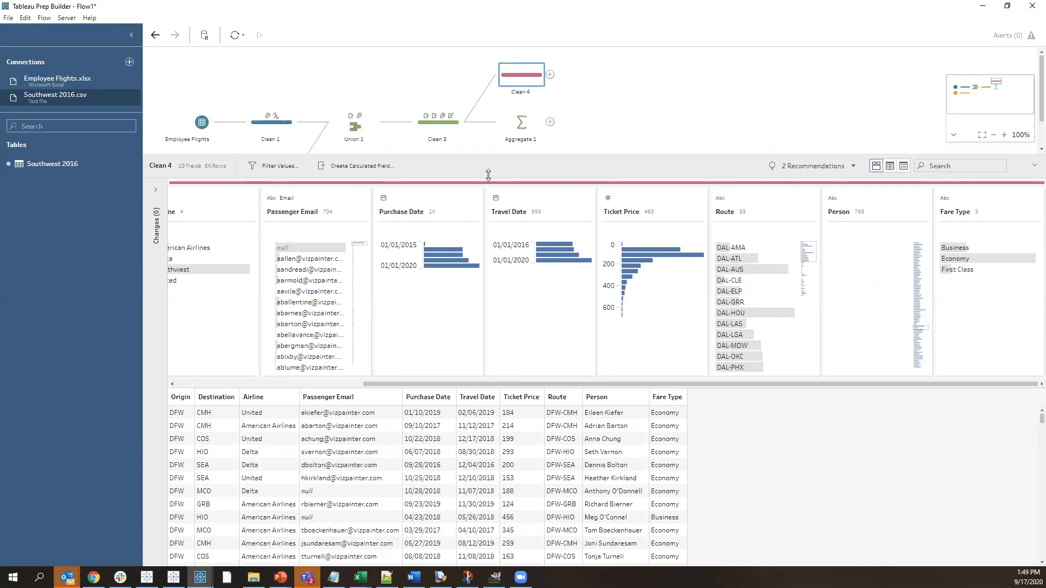
Create a calculated field named Number of Trips per Person in Clean 4 with the formula {FIXED [Person] : SUM(1)}
left_click(376, 166)
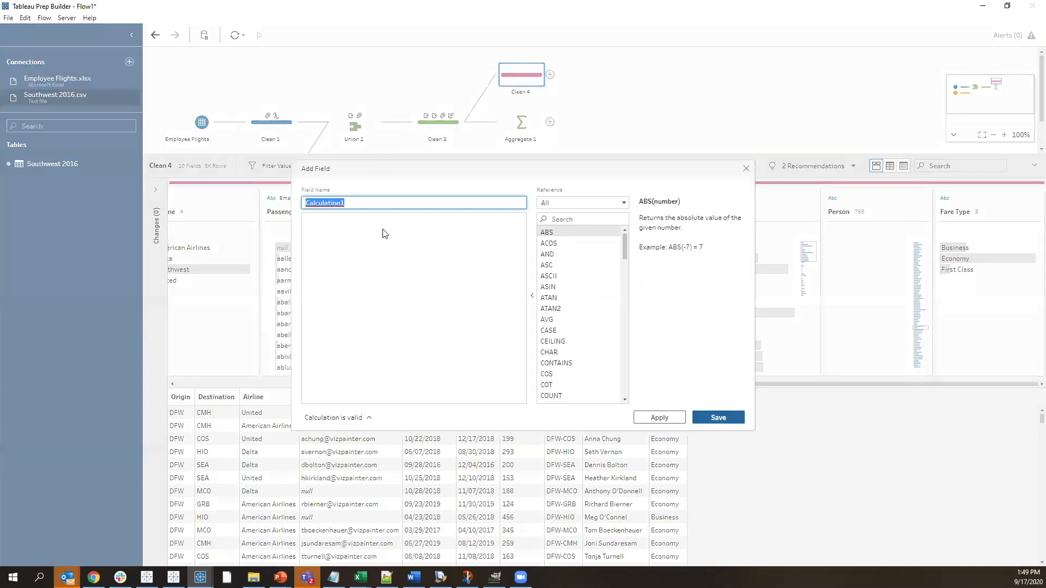
type("Number of Trips per Person")
left_click(433, 248)
type("{FI")
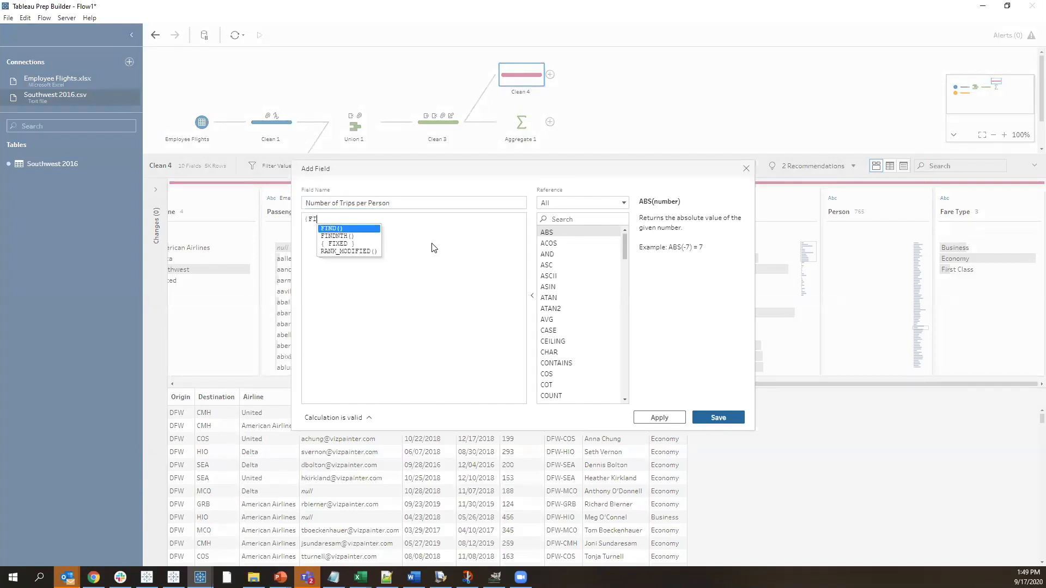
type("XED [Person] : SUM(1)}")
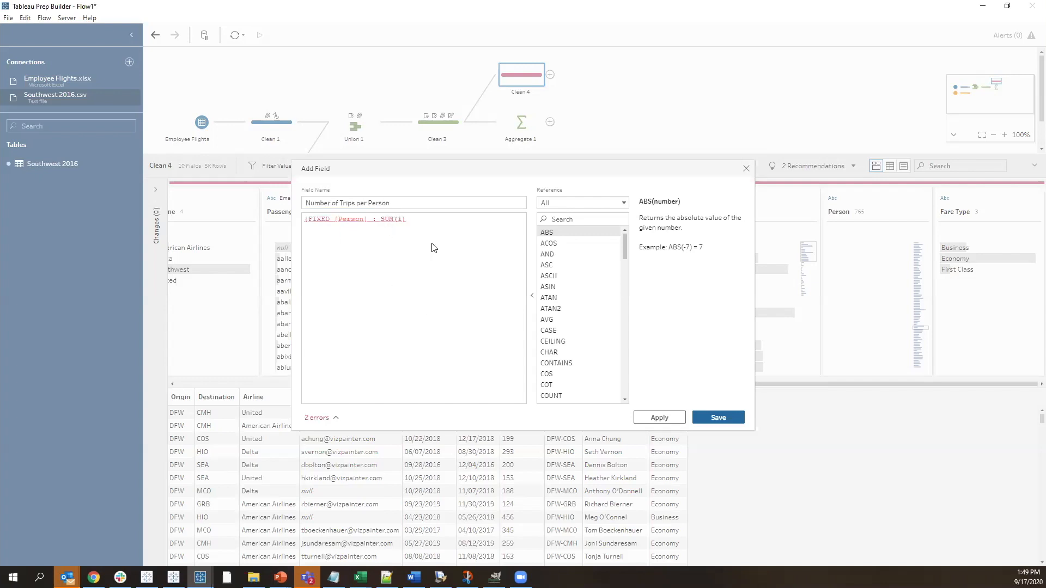
left_click(718, 418)
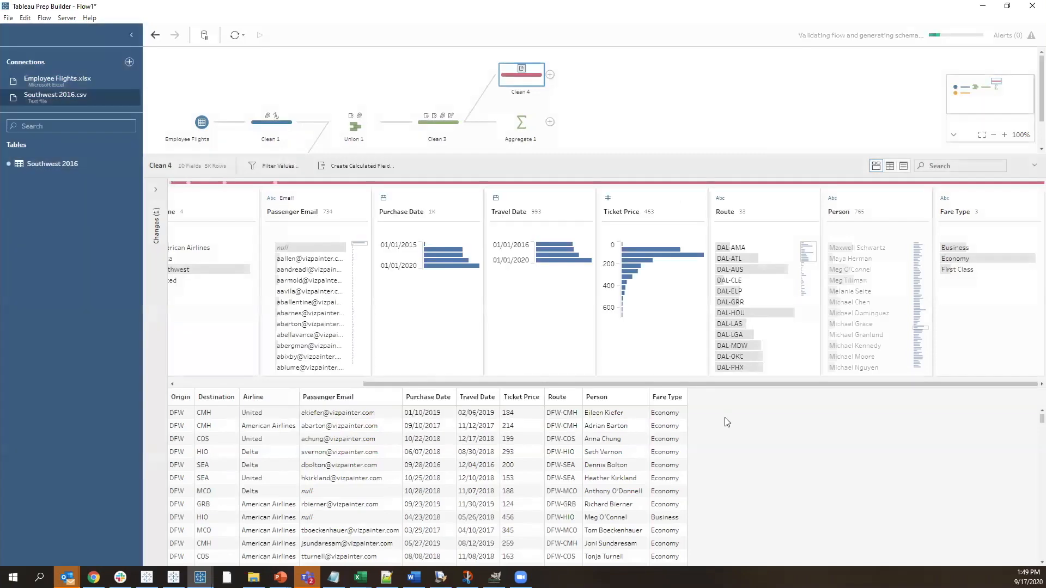
left_click_drag(404, 384, 160, 382)
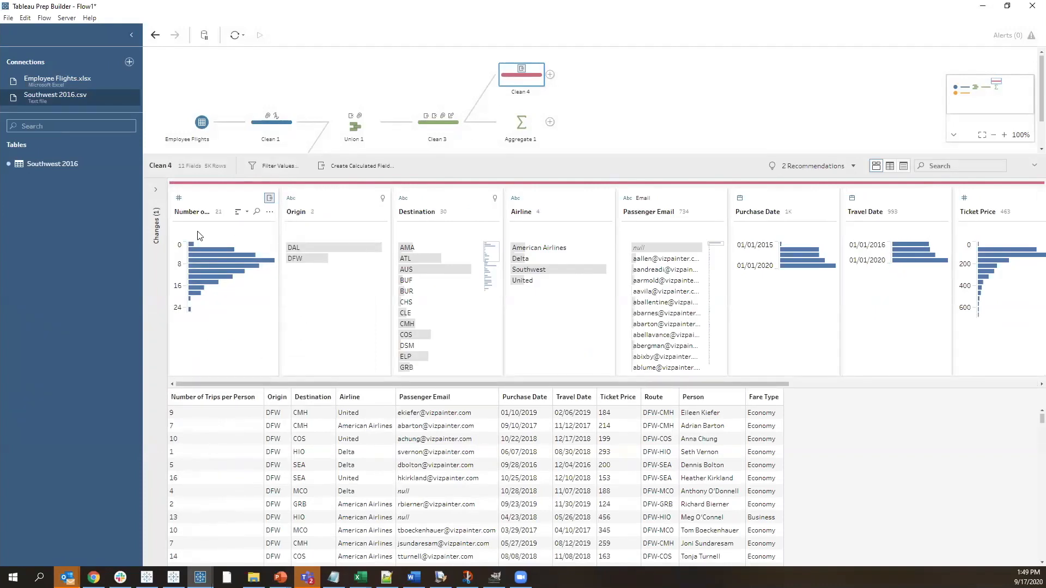
Highlight Frequent and Rare in the Traveller Type field in turn to compare their related rows
left_click(211, 198)
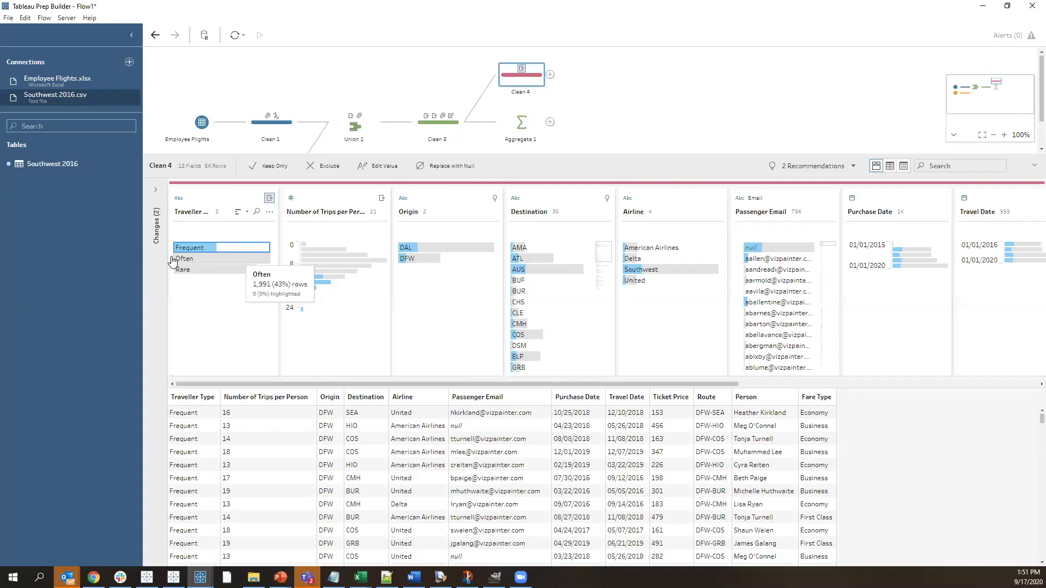
left_click(179, 270)
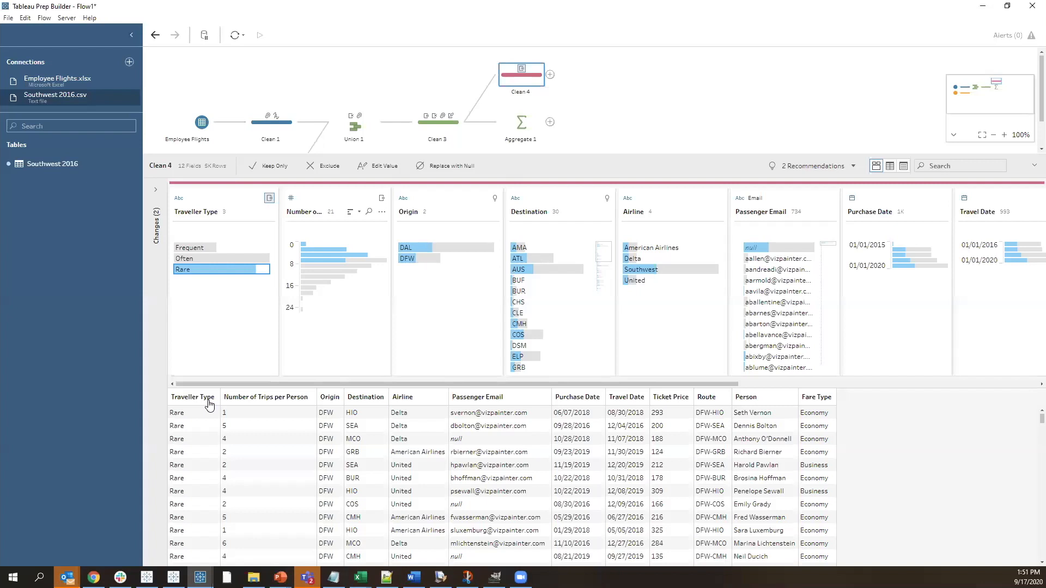
Enter TDS-PS1-JM as the server for a new Microsoft SQL Server connection
key("ctrl+d")
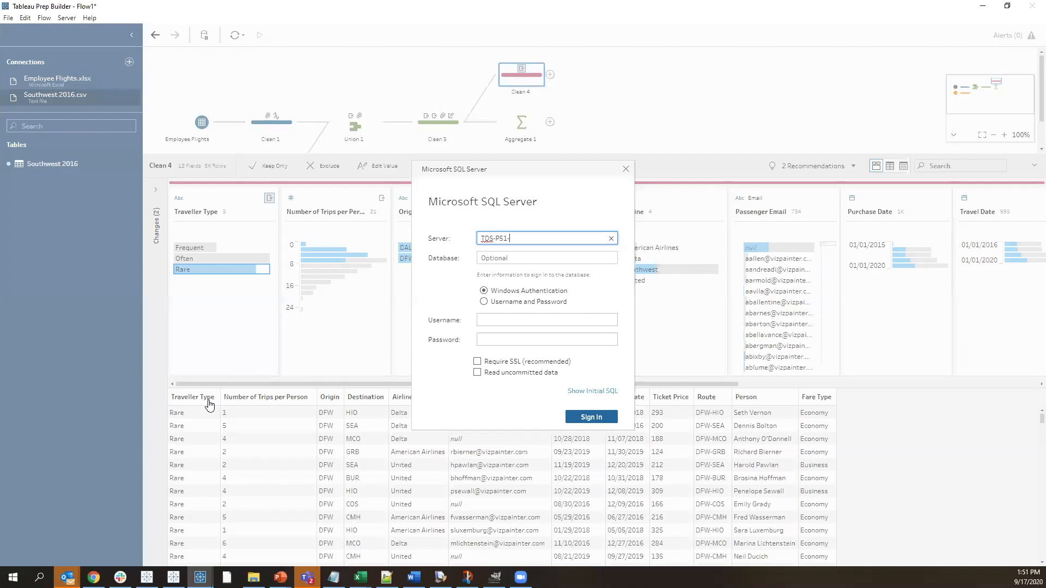
type("JM")
key("Tab")
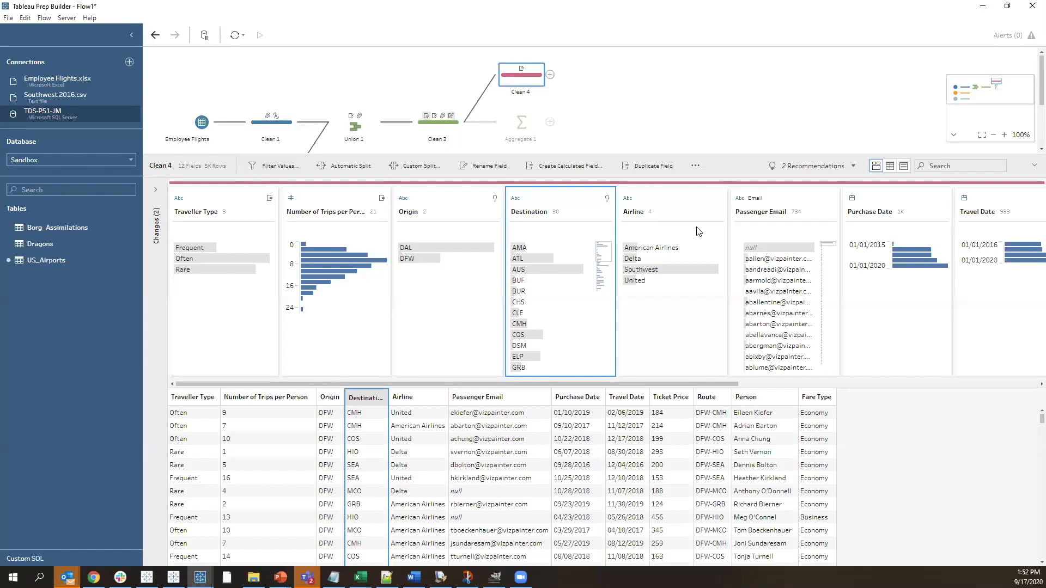
Pivot Origin and Destination from columns to rows, and rename the pivoted values as Airport Code and the pivoted names as Route Point
left_click_drag(178, 306, 466, 218)
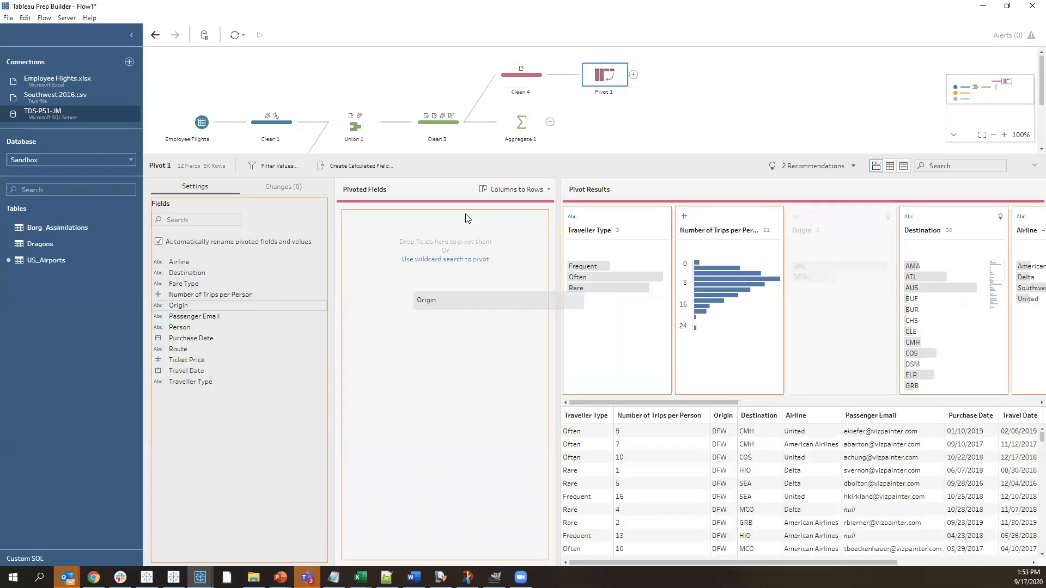
left_click_drag(466, 218, 445, 240)
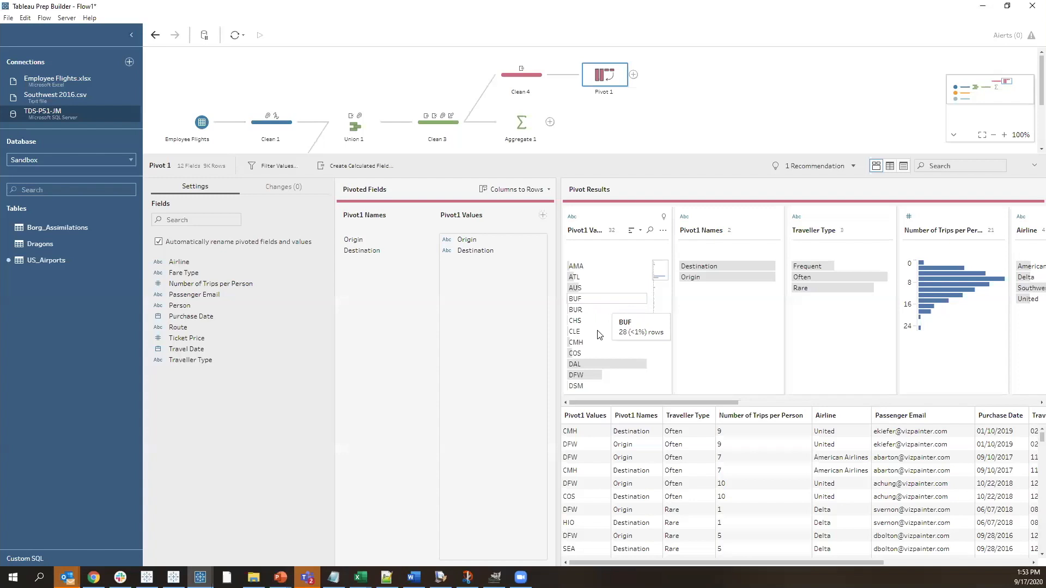
left_click(744, 357)
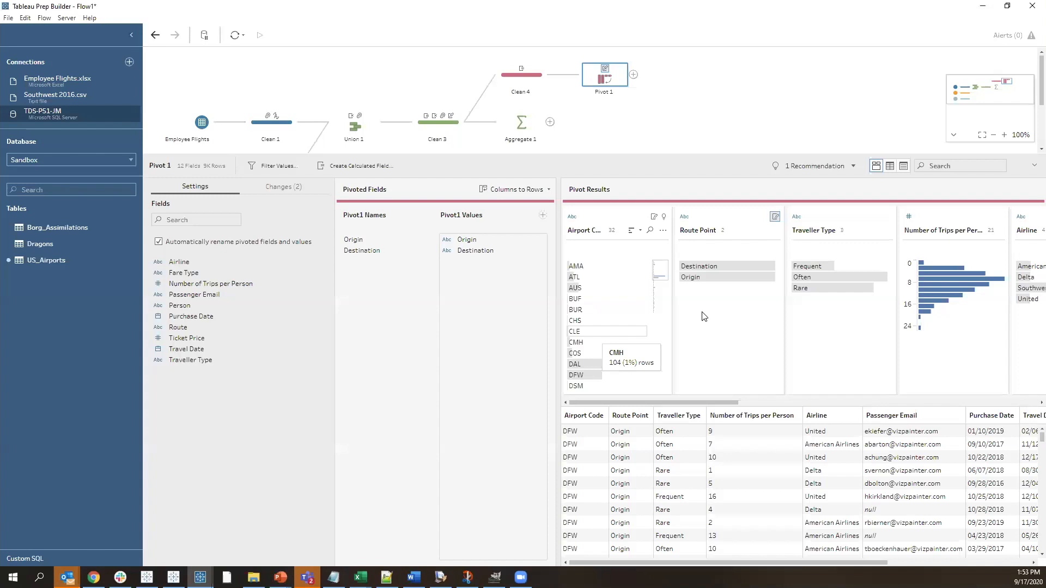
left_click(691, 277)
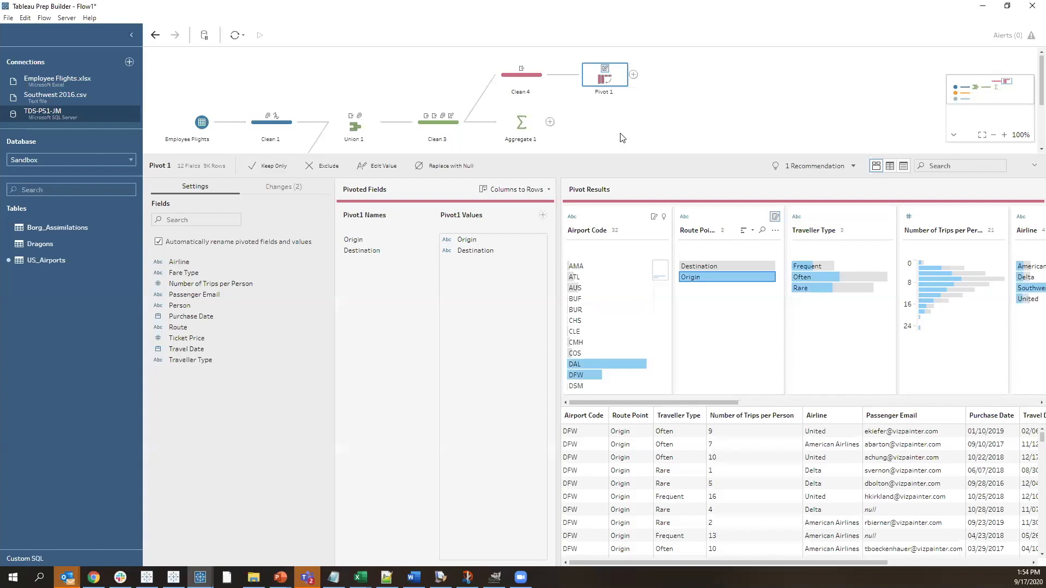
Join Pivot 1 with the cleaned US_Airports data on Airport Code
left_click_drag(374, 250, 540, 236)
left_click_drag(540, 236, 635, 81)
left_click_drag(634, 81, 195, 219)
left_click_drag(196, 219, 222, 235)
left_click(220, 230)
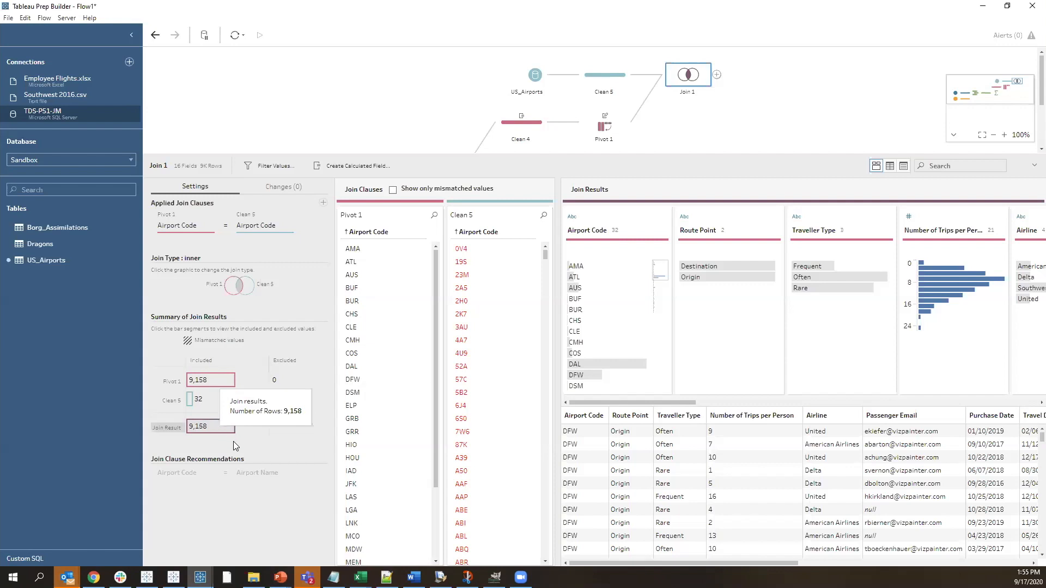
Change the type of Join 1 to a left join that keeps all Pivot 1 rows
left_click(227, 428)
left_click(233, 285)
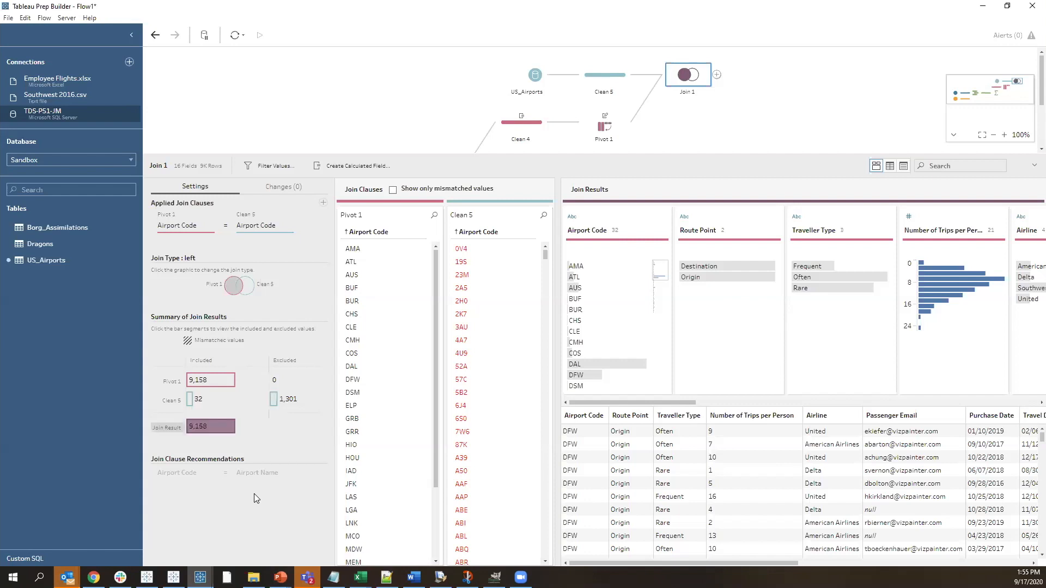
Add an Output step after Join 1 that saves its output to a file
left_click(718, 76)
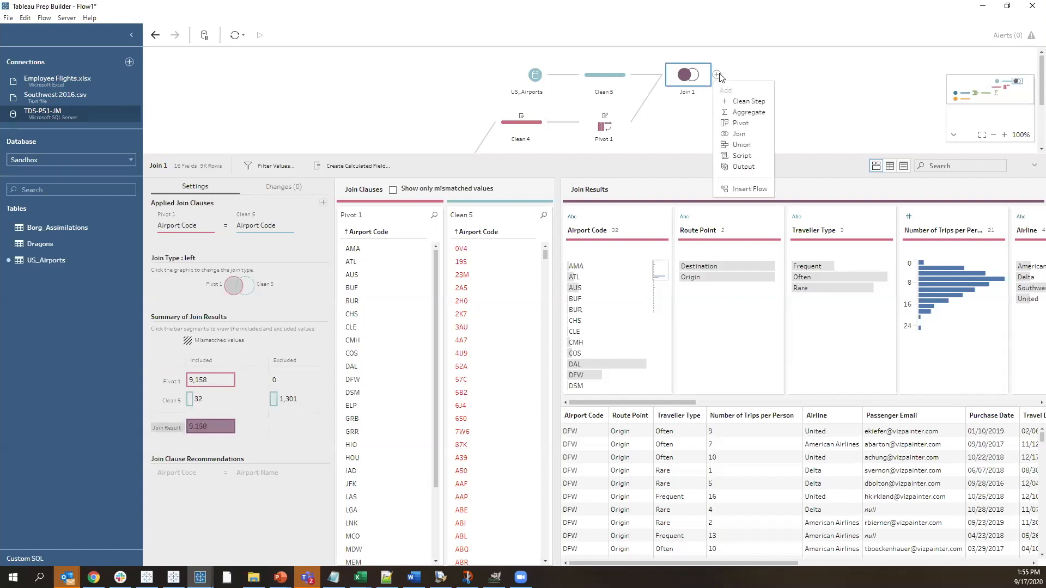
left_click(744, 167)
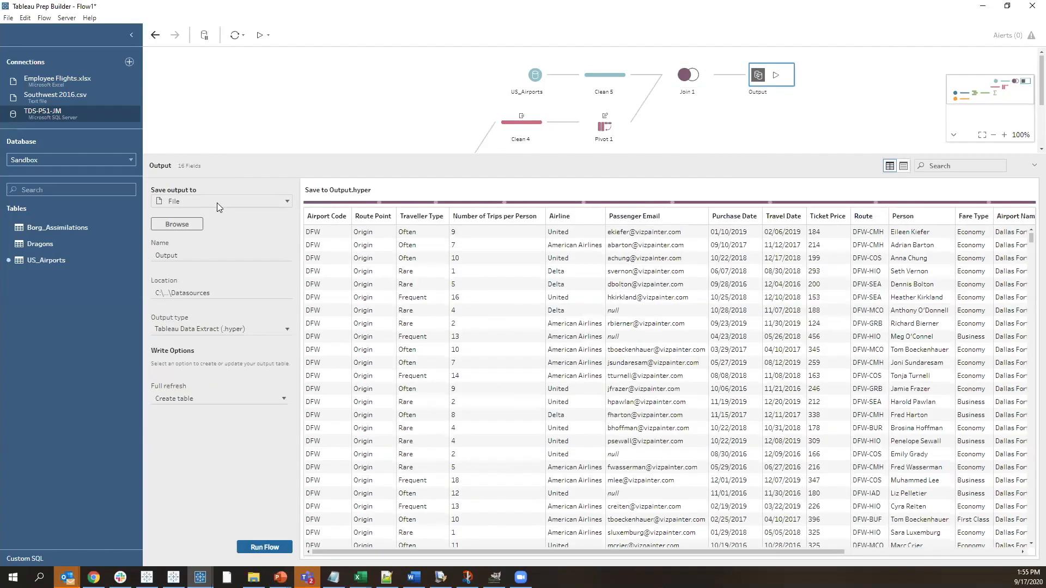
left_click(217, 203)
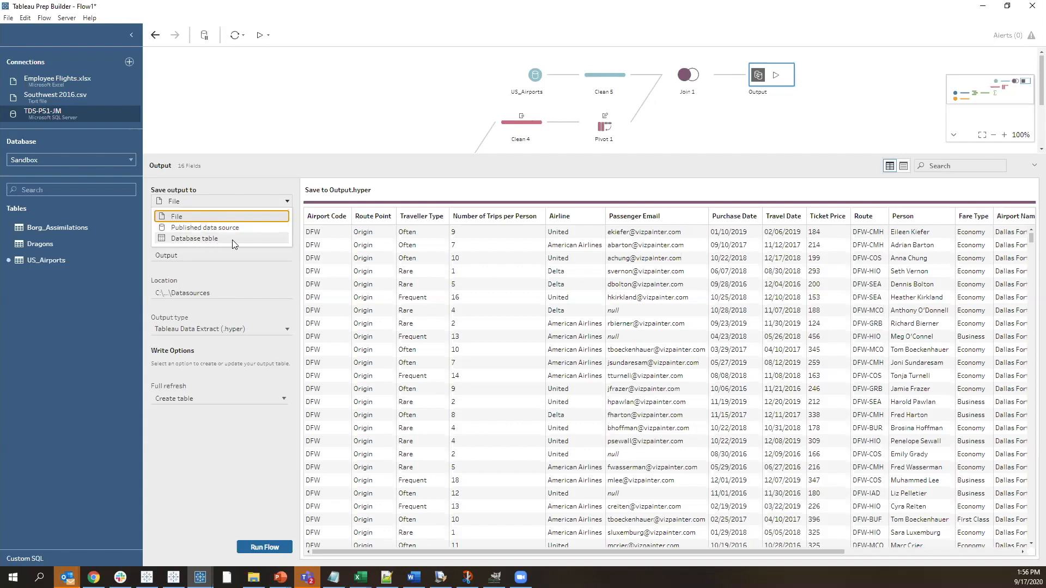
left_click(200, 216)
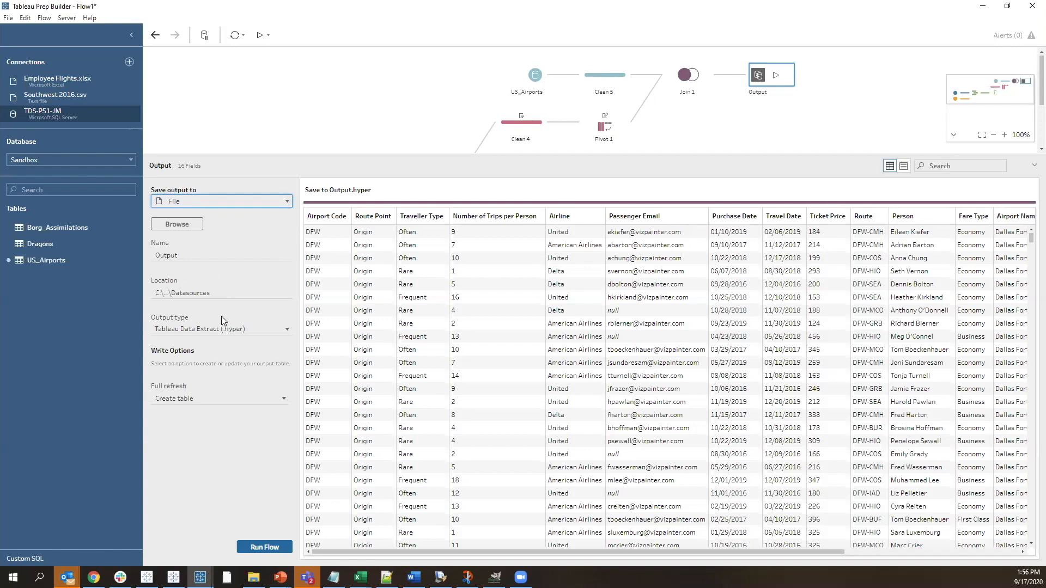
Set the output type to Comma Separated Values (.csv) and the target to Employee Flights.csv in Datasources, replacing the existing file
left_click(207, 330)
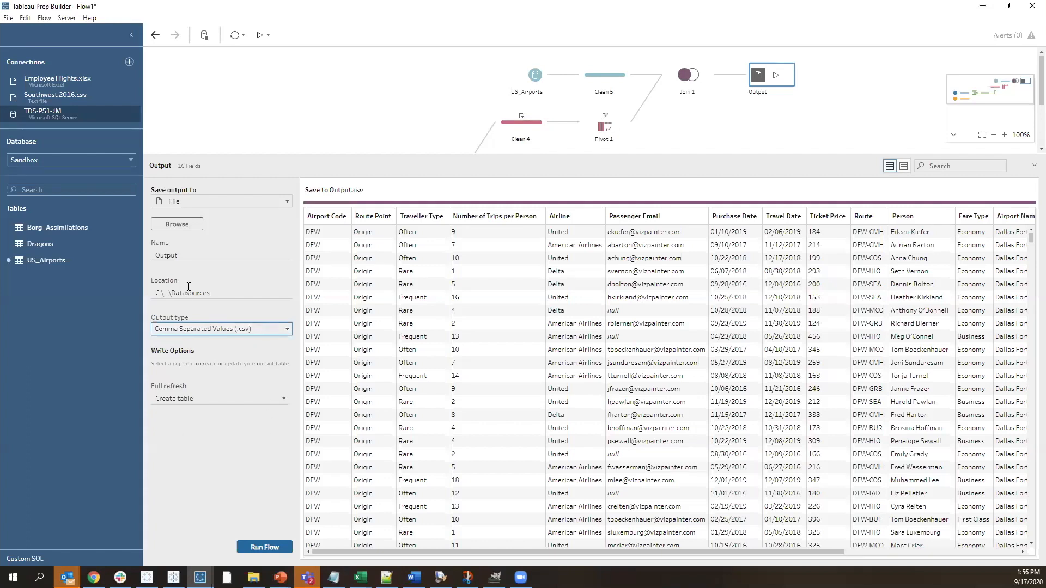
left_click(174, 221)
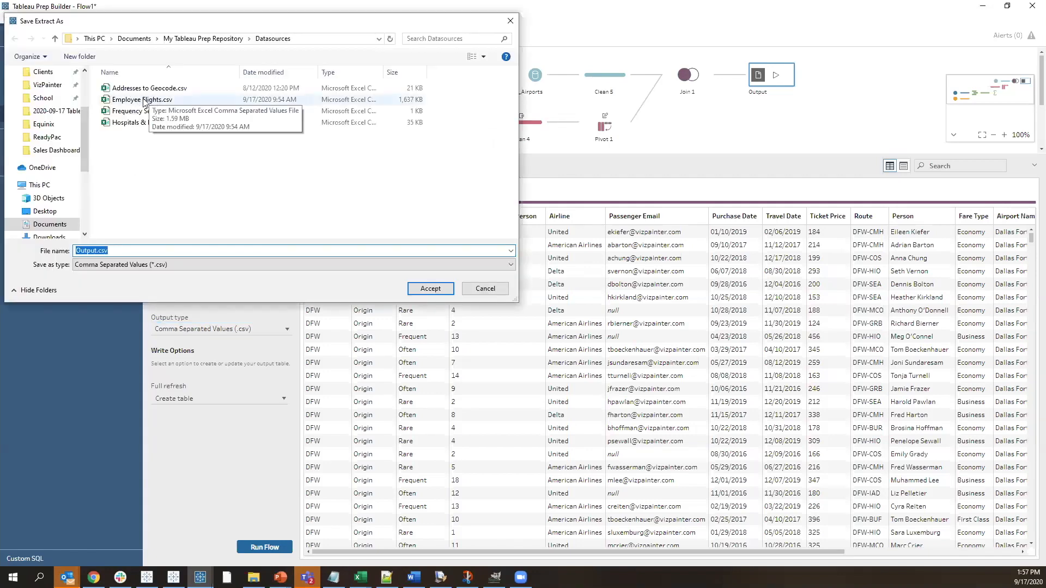
double_click(144, 102)
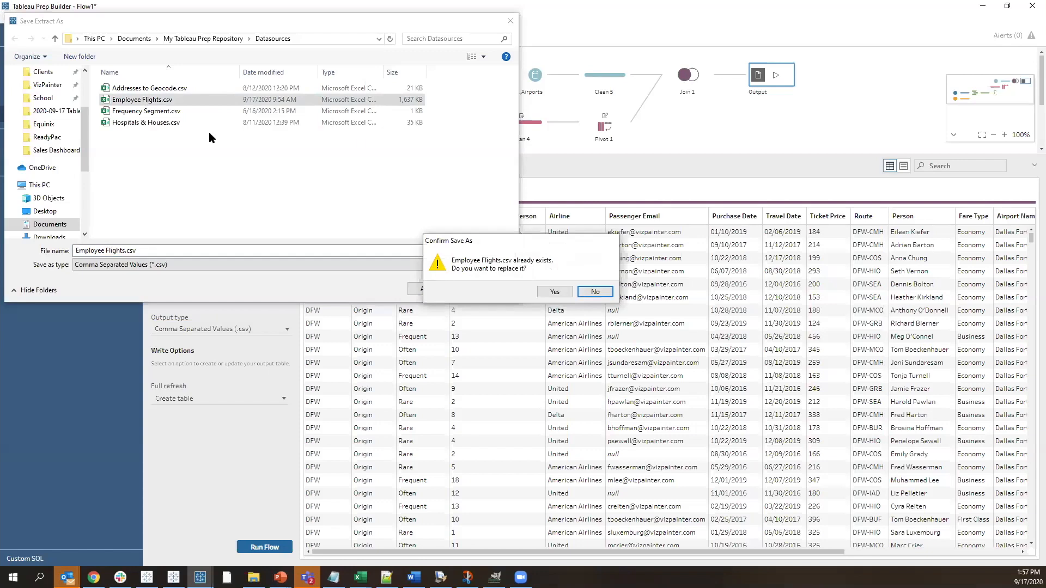
left_click(553, 292)
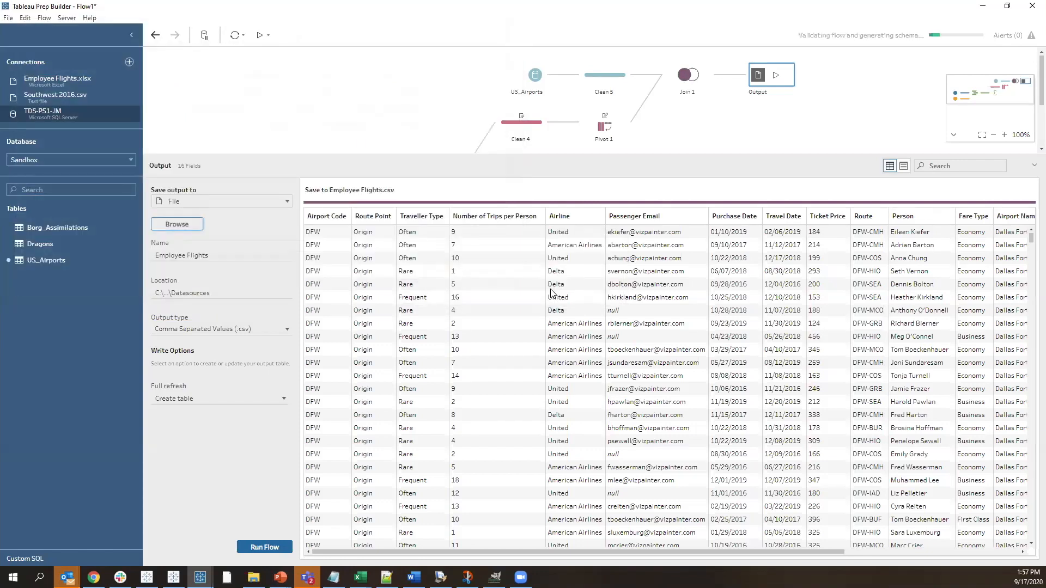
Run the flow to write the Employee Flights.csv output and close the run message
left_click(774, 76)
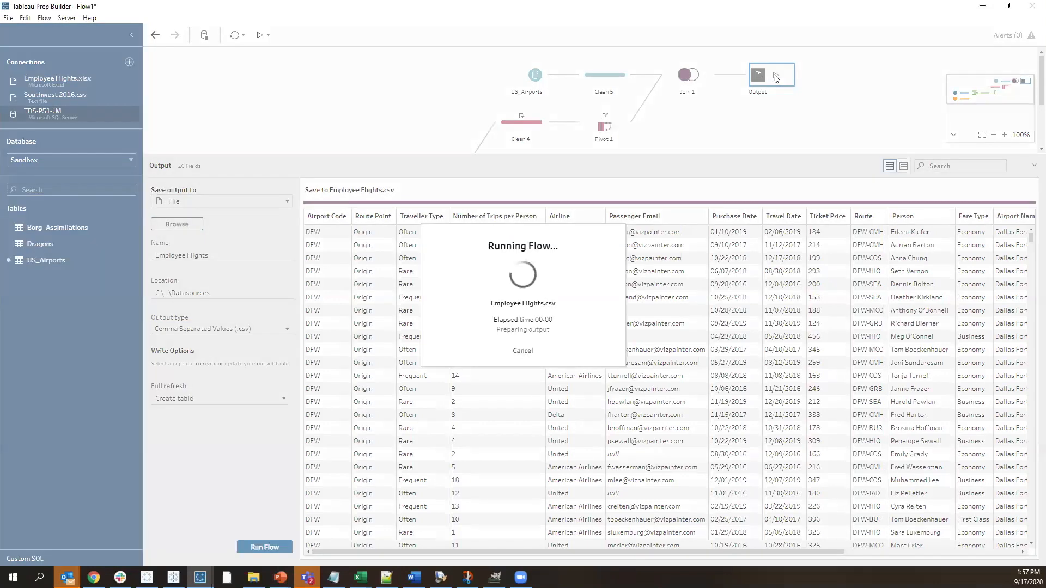
left_click(676, 336)
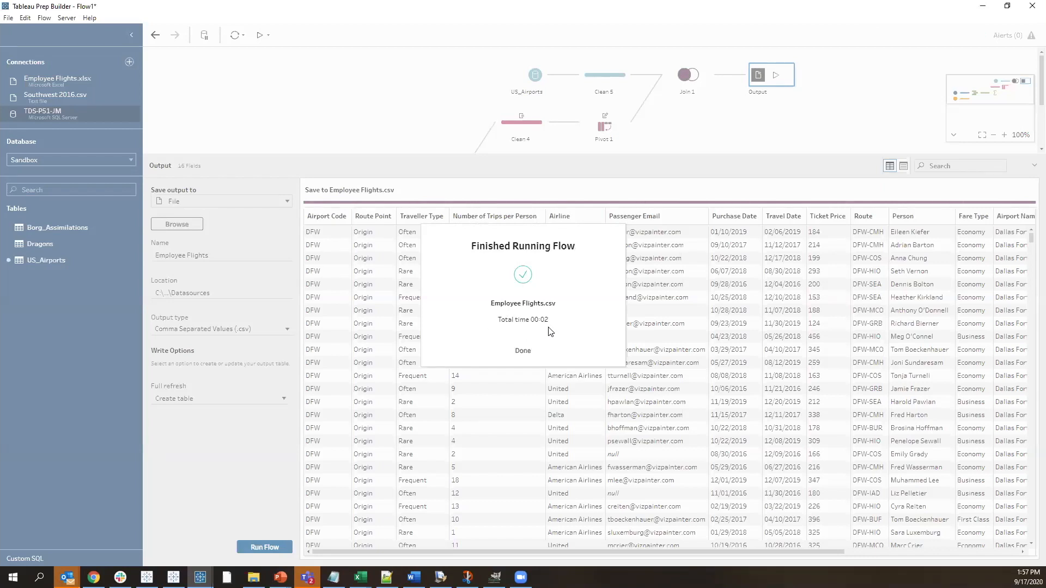
left_click(523, 351)
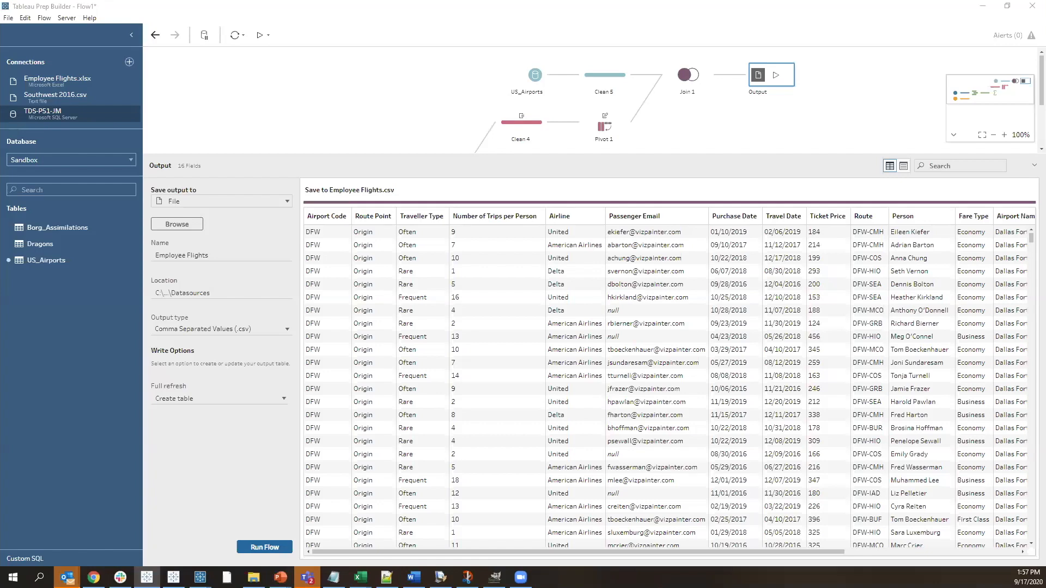
Switch to File Explorer and open the Datasources folder inside My Tableau Prep Repository
key("alt+Tab")
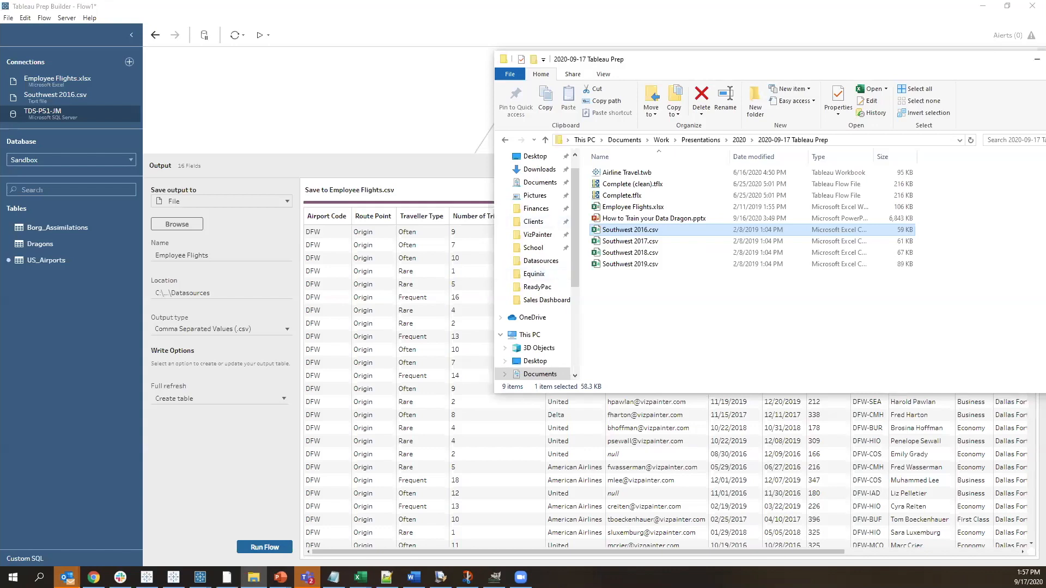
key("alt+Tab")
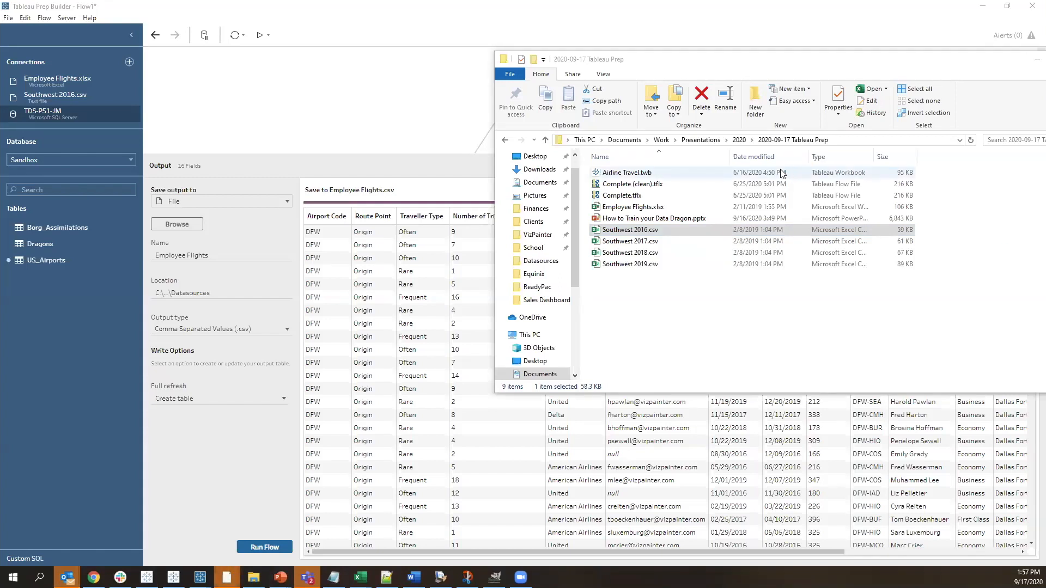
left_click_drag(784, 61, 799, 101)
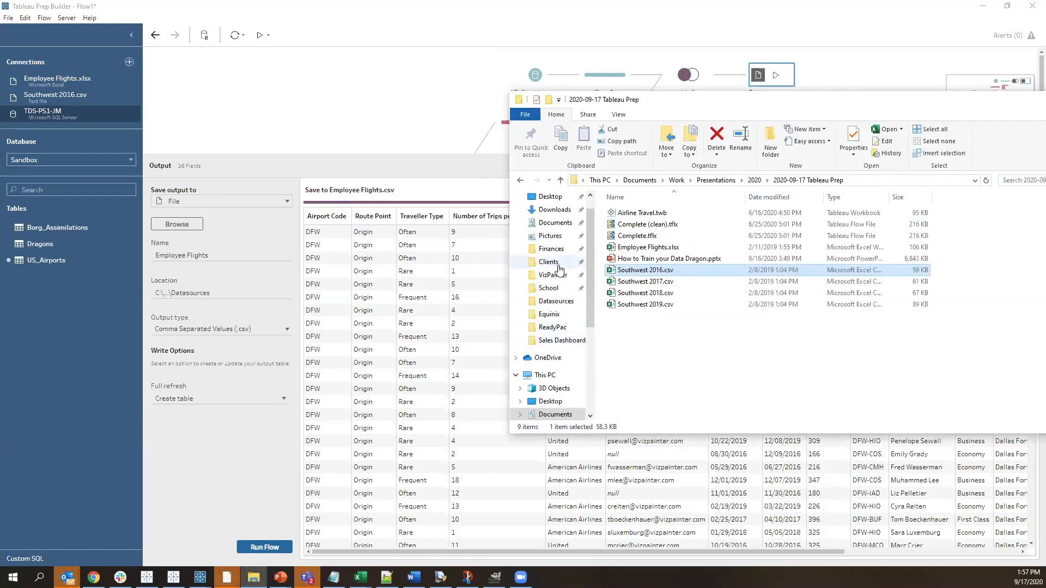
left_click(556, 223)
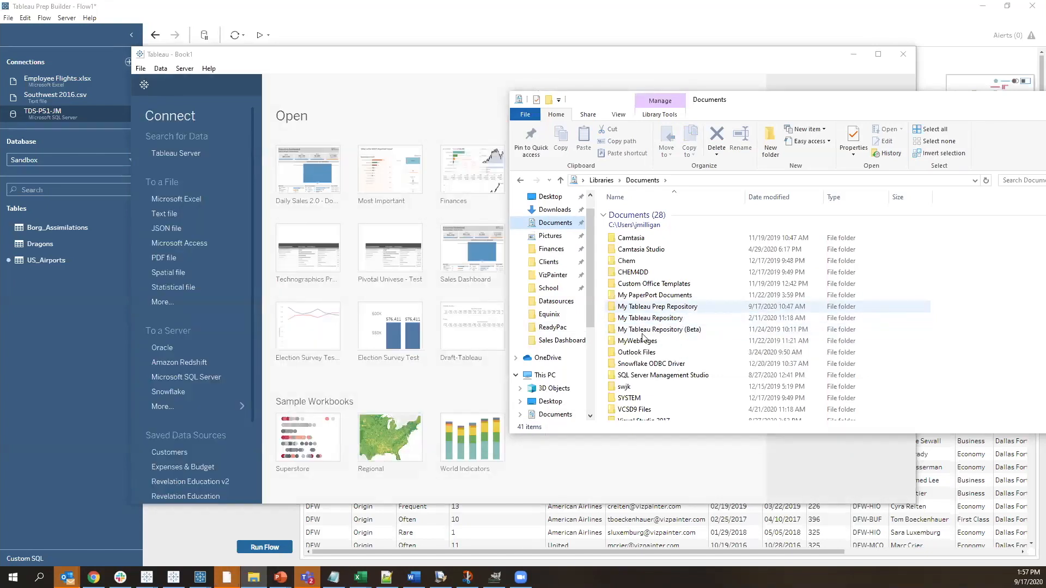
double_click(682, 308)
double_click(648, 252)
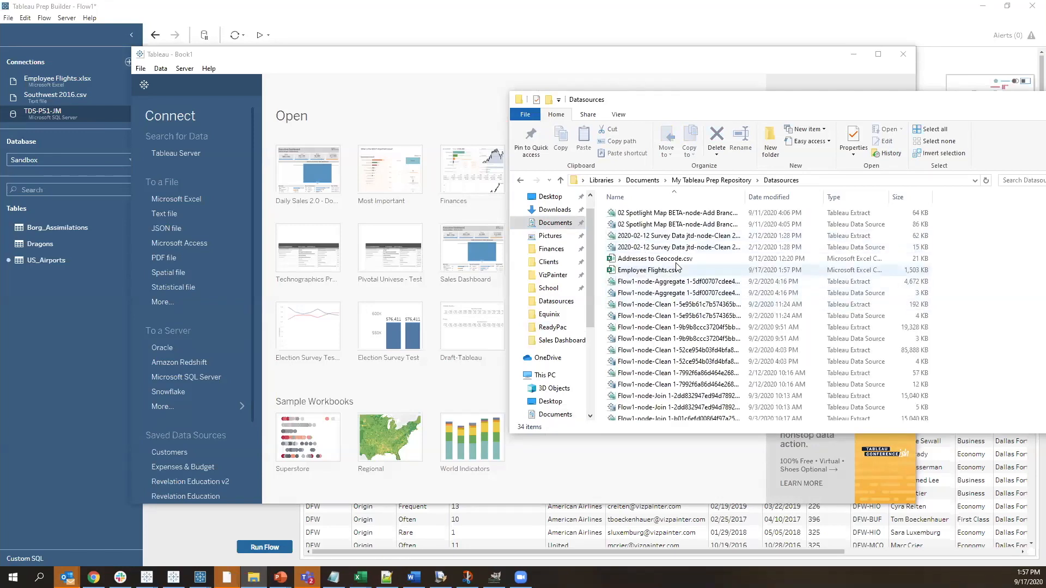
Connect the Tableau Desktop workbook to Employee Flights.csv from the Datasources folder
left_click(656, 271)
left_click_drag(657, 275, 344, 226)
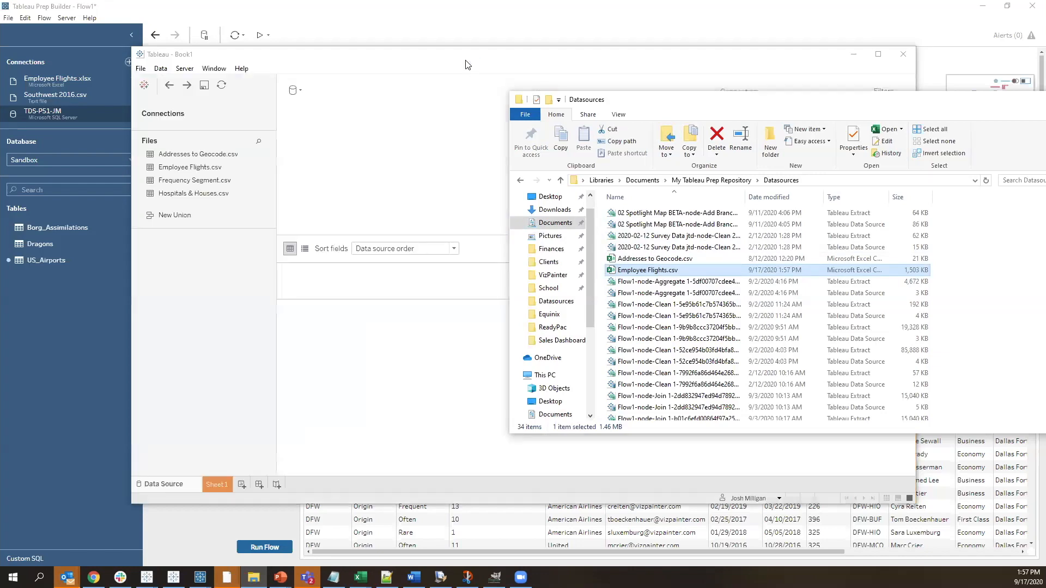
left_click(466, 64)
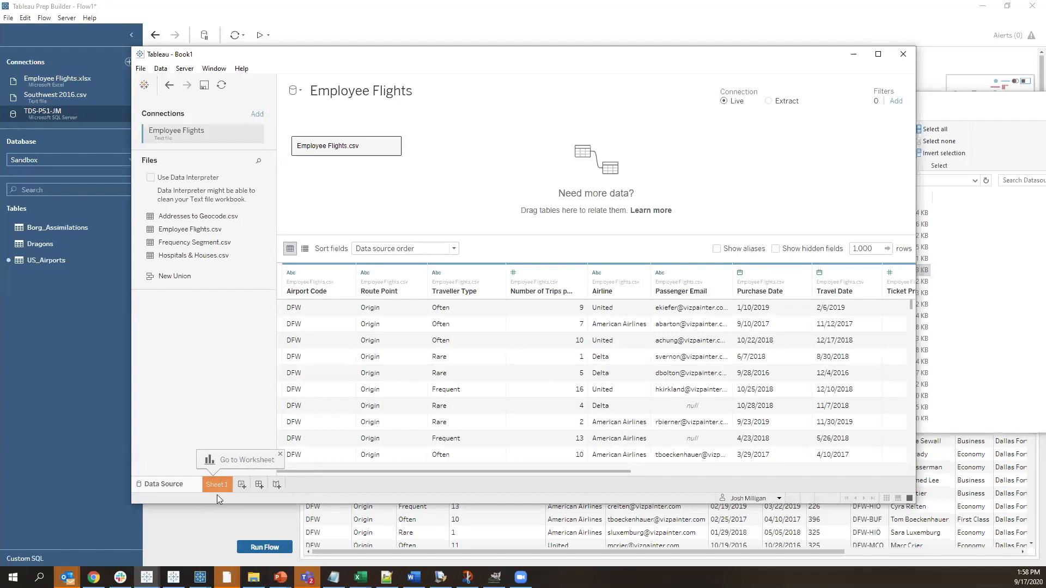
On Sheet 1, convert Latitude and Longitude to dimensions and map the airports with Longitude on Columns and Latitude on Rows
left_click(217, 485)
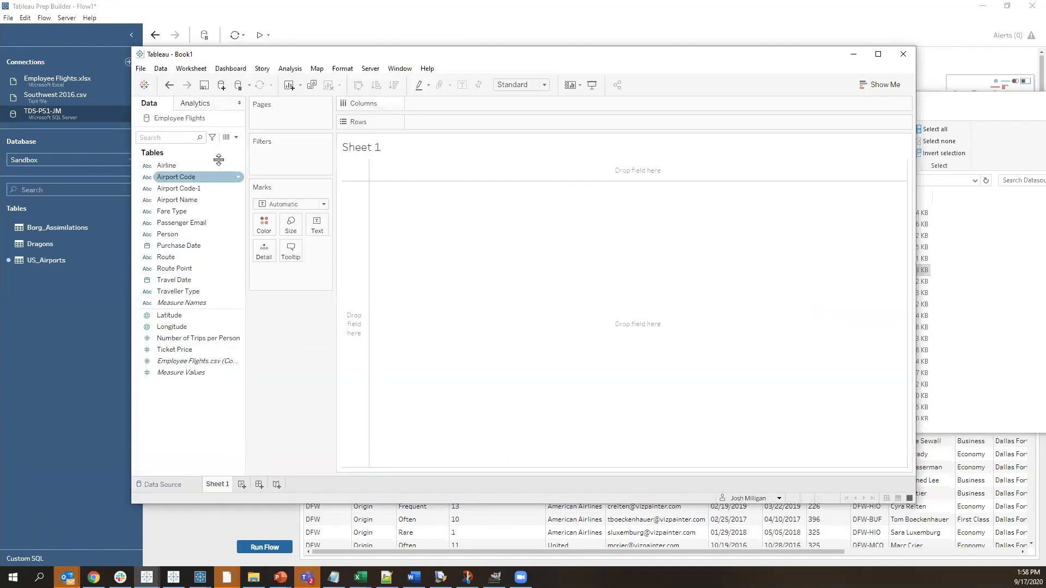
left_click(182, 320)
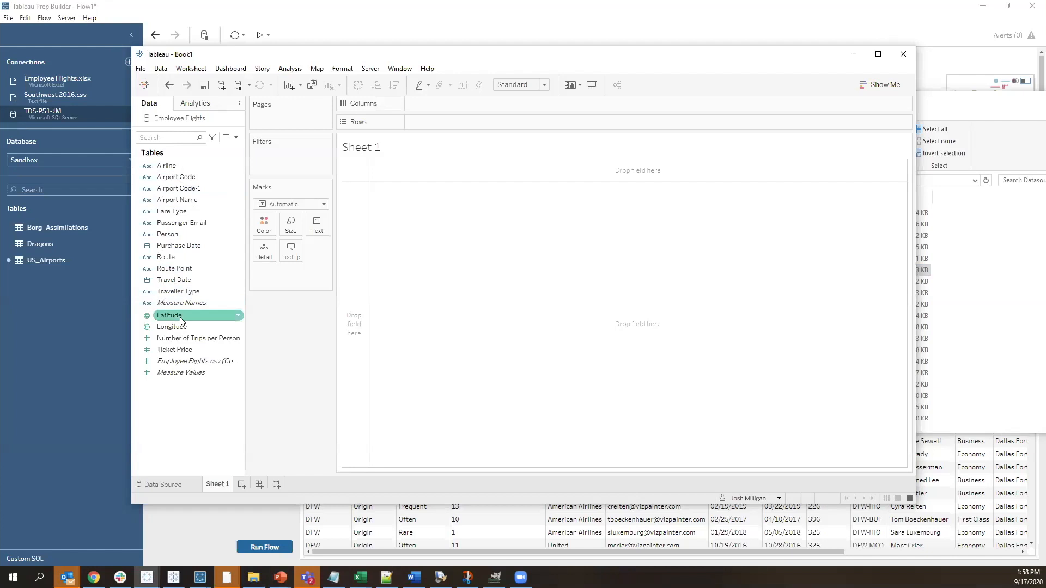
left_click_drag(174, 317, 185, 267)
left_click_drag(185, 327, 432, 106)
left_click(174, 223)
left_click_drag(153, 230, 450, 132)
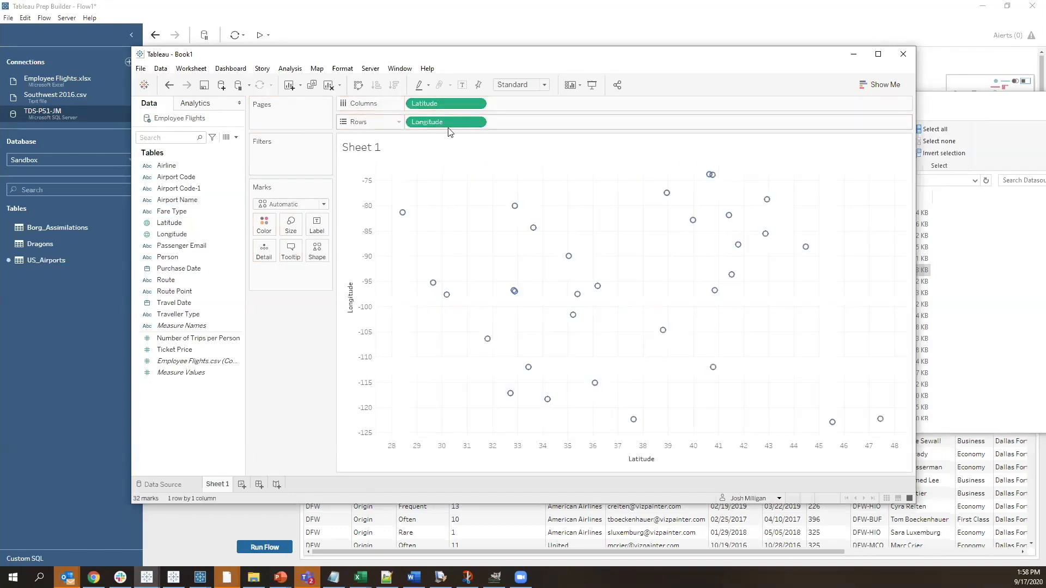
left_click(357, 85)
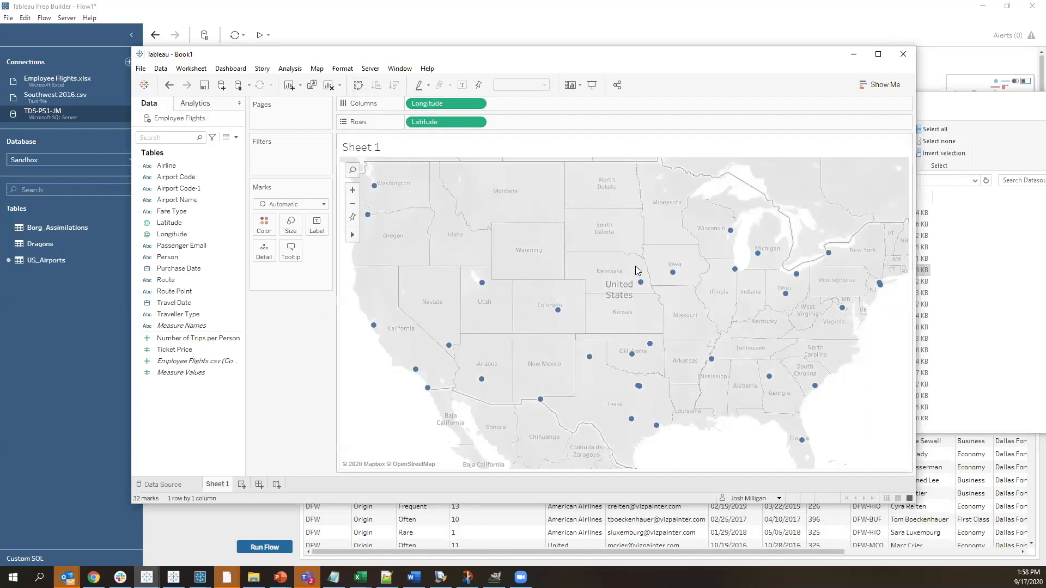
Change the map's mark type to Line and use Route as the path
mouse_move(639, 388)
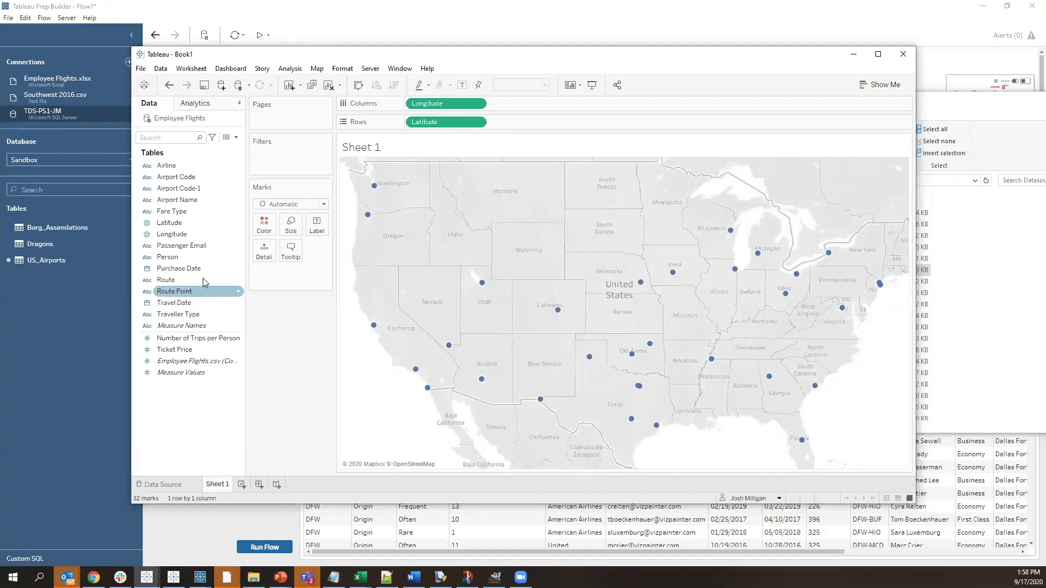
left_click(262, 205)
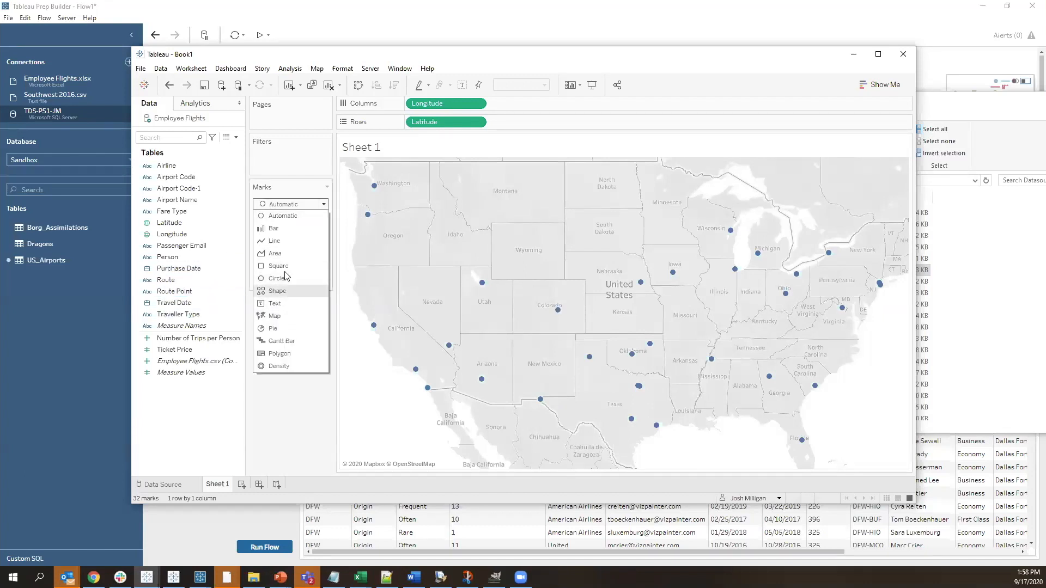
left_click(274, 241)
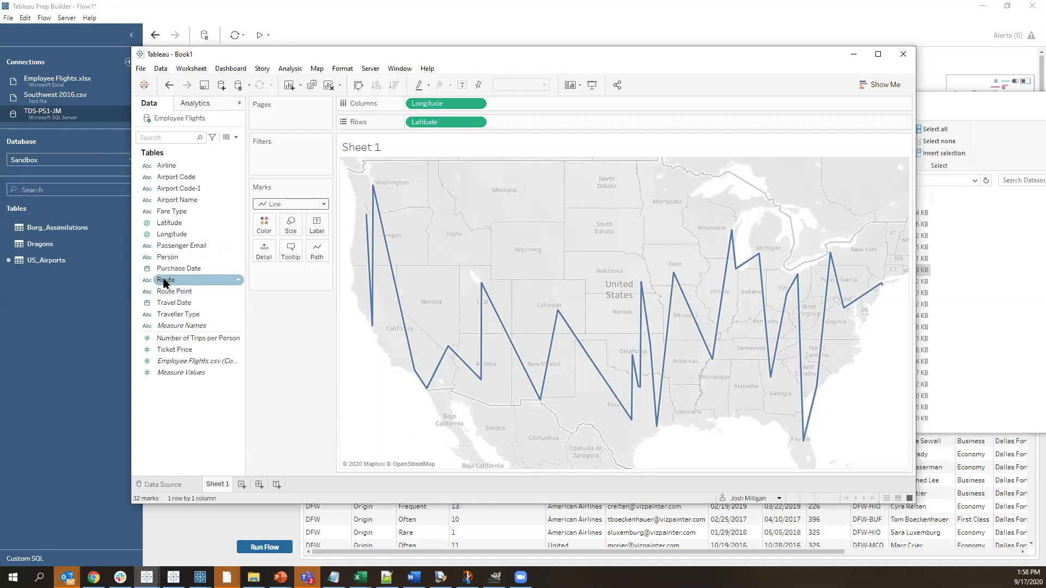
left_click_drag(164, 283, 322, 253)
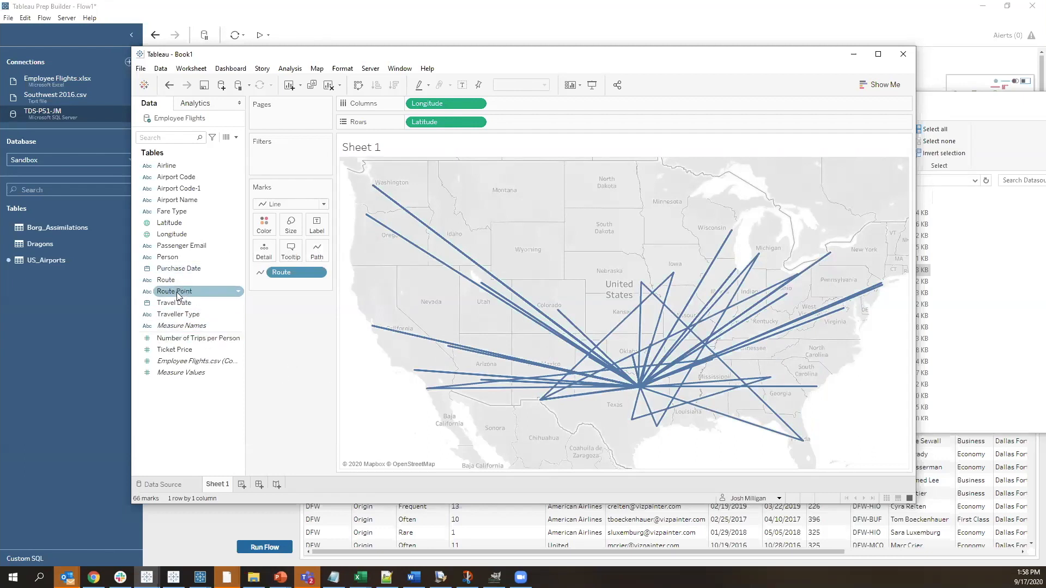
Color the route lines by Route Point, treated as an attribute
mouse_move(170, 298)
left_mouse_down()
mouse_move(273, 250)
mouse_move(183, 282)
left_mouse_up()
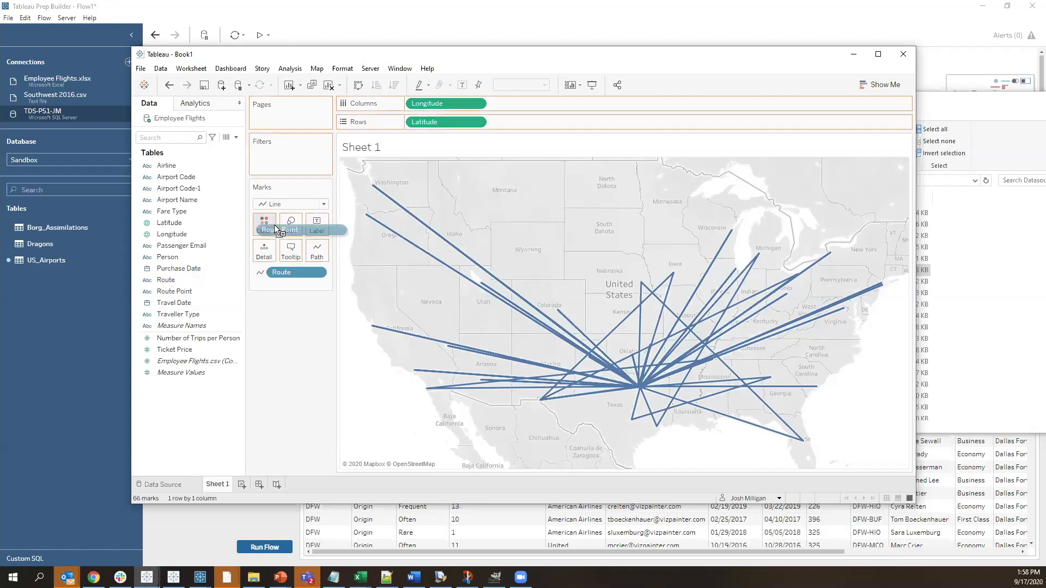
left_click_drag(271, 227, 266, 225)
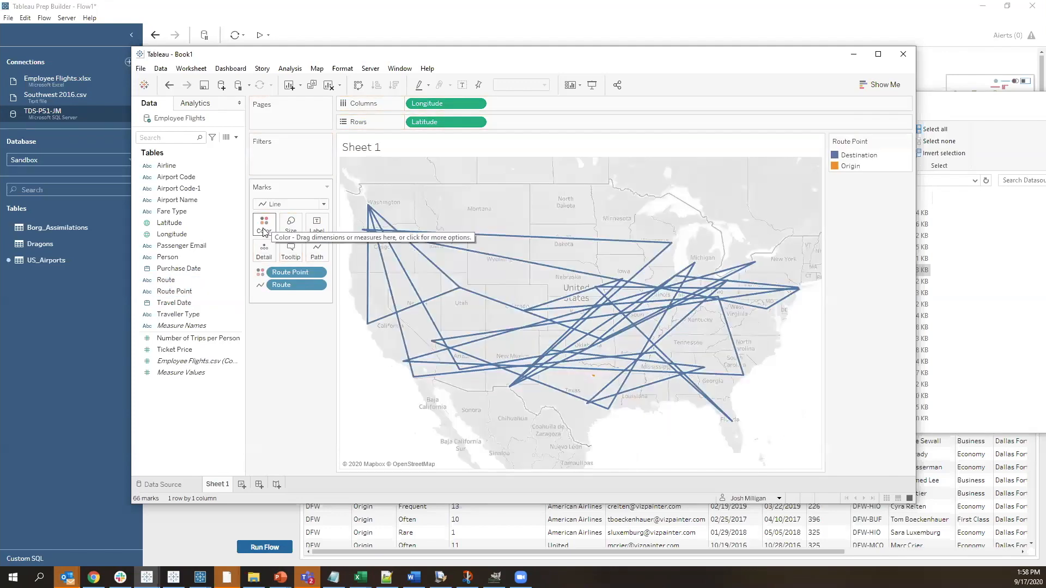
right_click(288, 269)
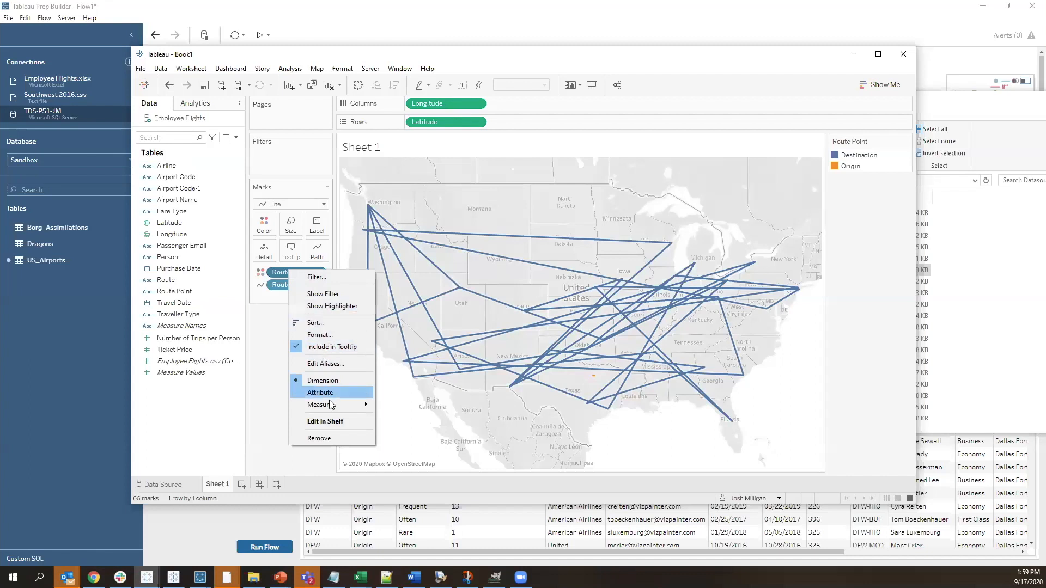
left_click(327, 382)
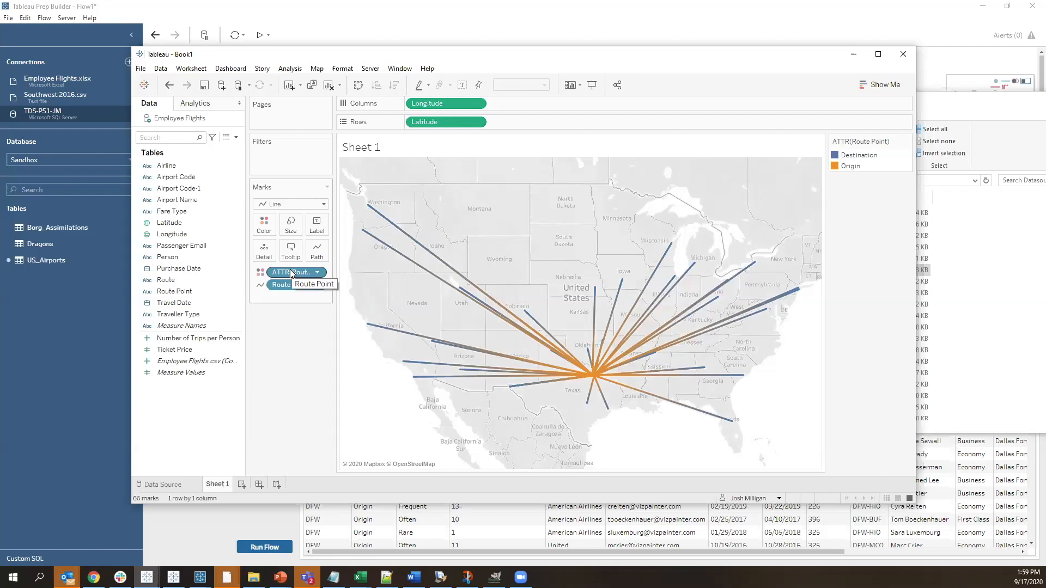
Label the route lines with Airport Code, treated as an attribute
mouse_move(491, 358)
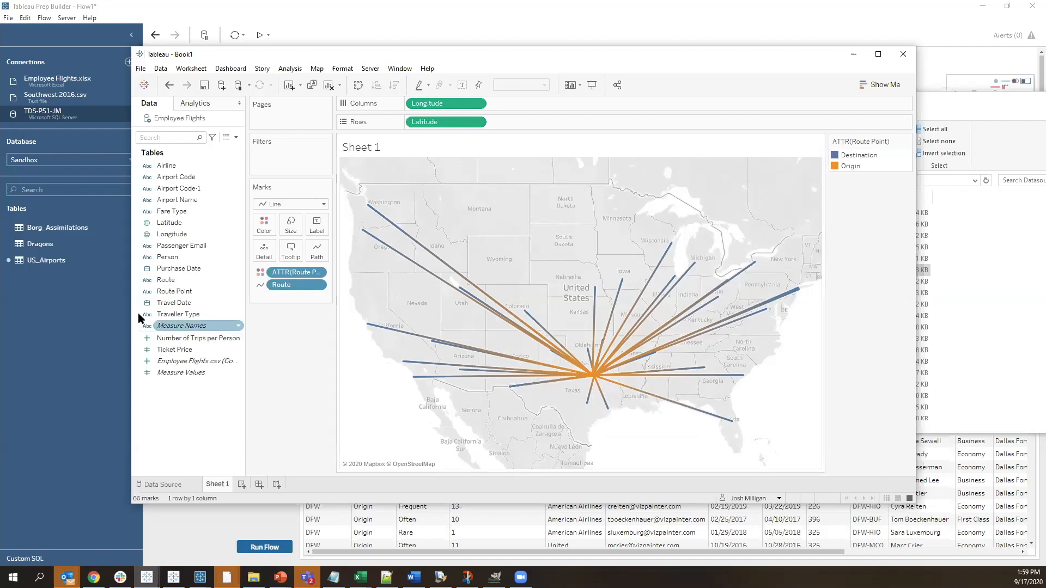
left_click_drag(175, 180, 318, 221)
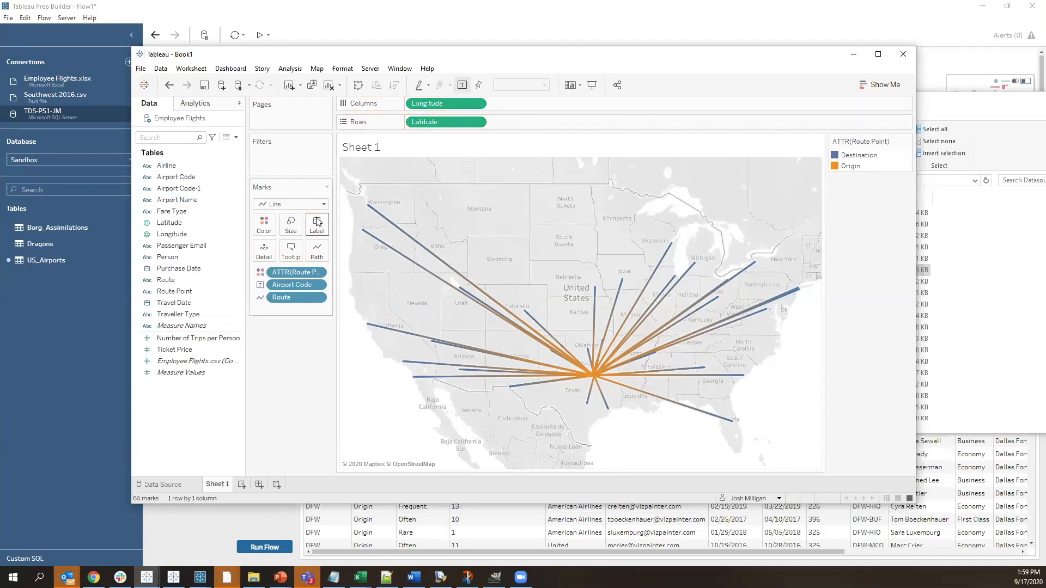
right_click(298, 284)
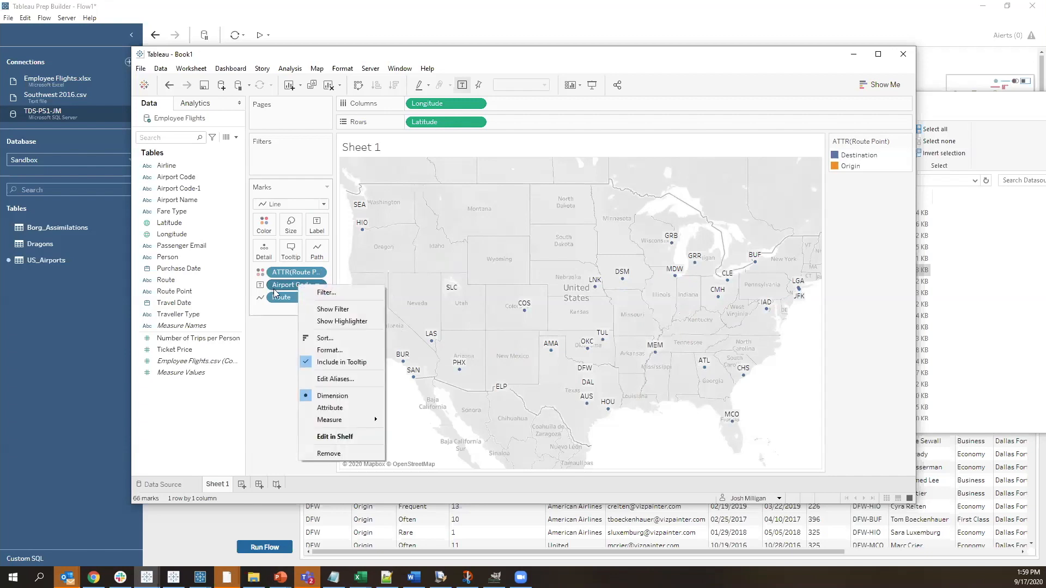
left_click(327, 407)
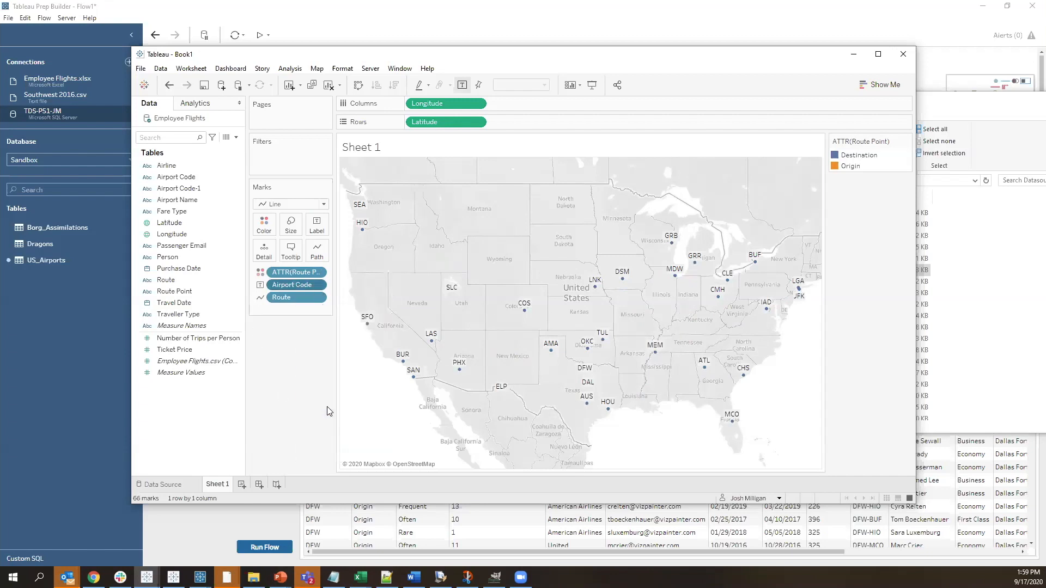